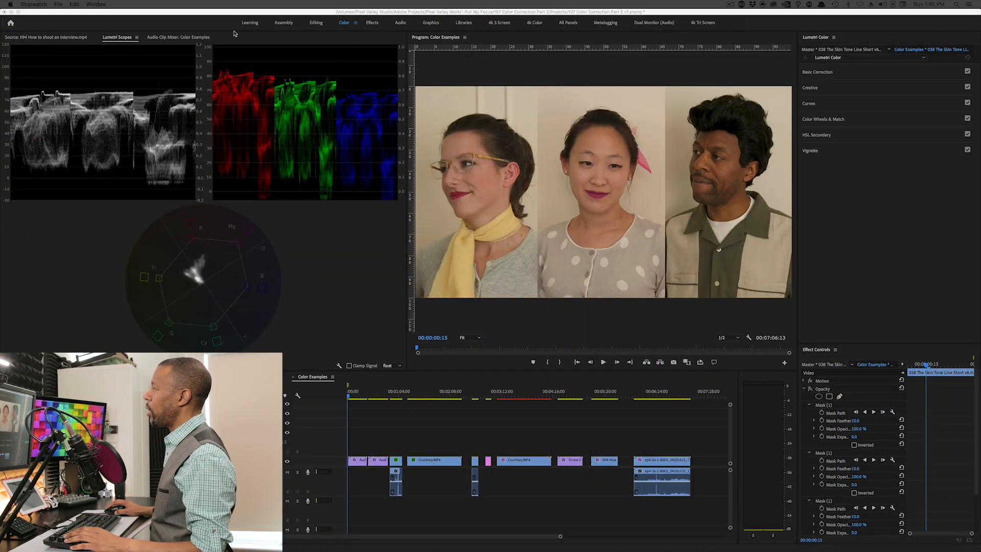
# Step: Switch to the Color workspace in its saved layout
pyautogui.click(344, 23)
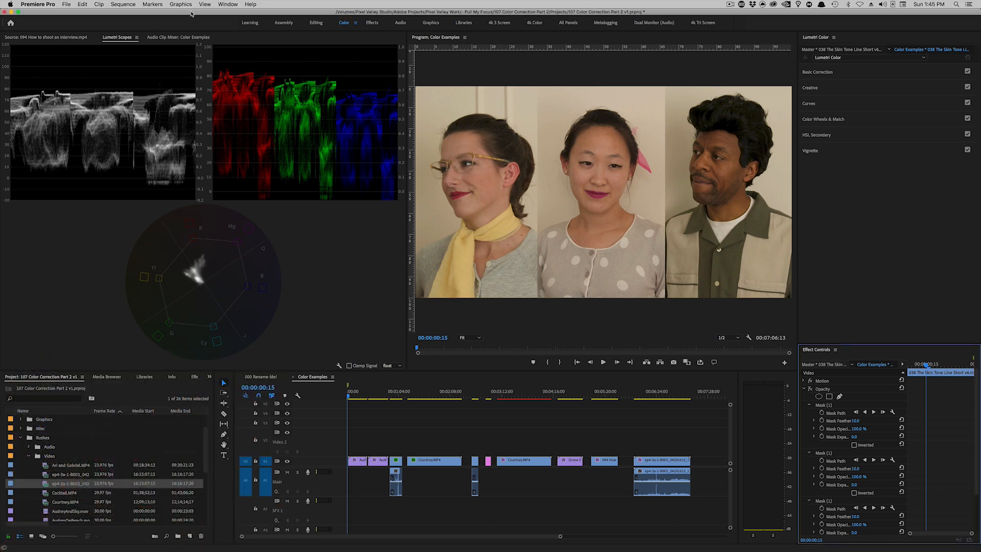
pyautogui.click(228, 5)
pyautogui.moveTo(256, 13)
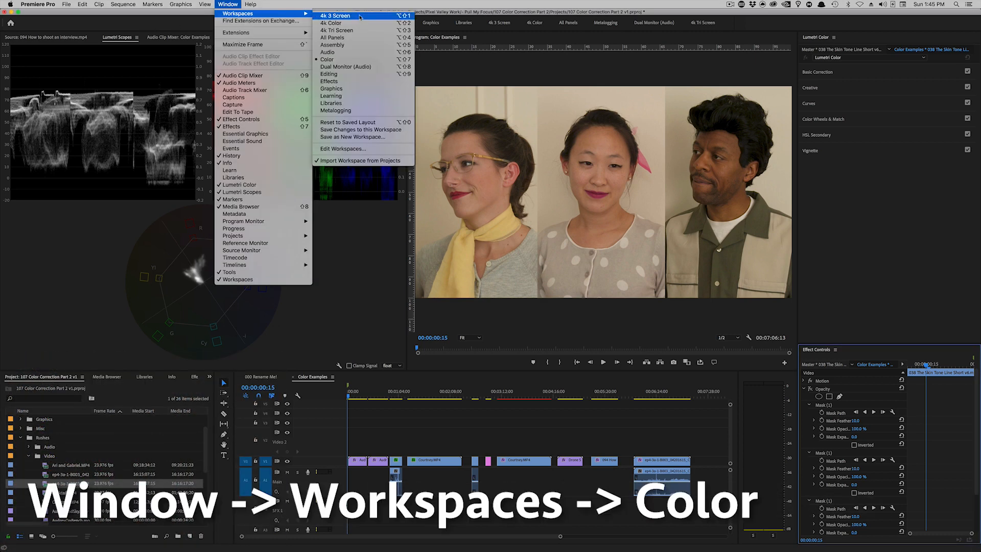
pyautogui.click(378, 61)
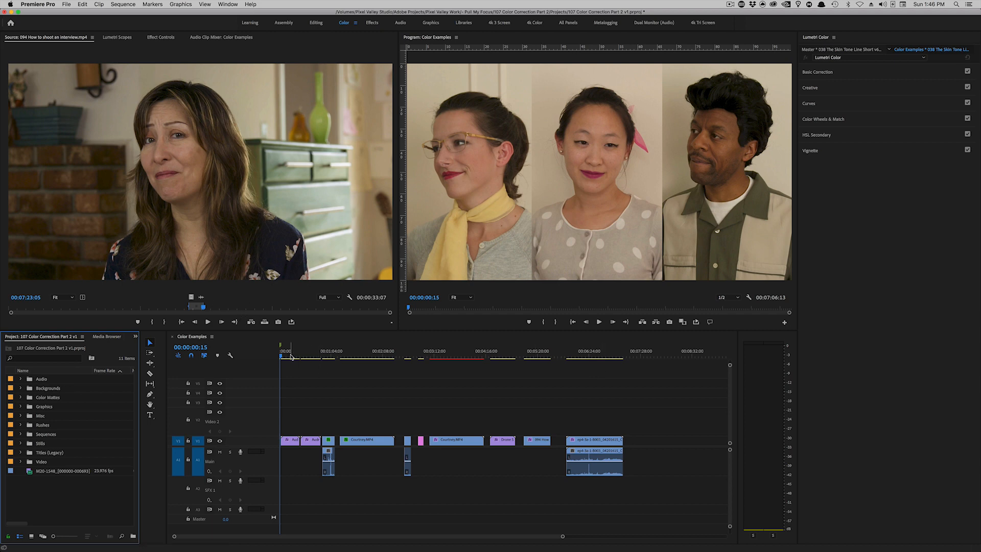
# Step: Move the playhead to the start of the Color Examples sequence and display the Lumetri Scopes
pyautogui.click(282, 356)
pyautogui.moveTo(282, 356); pyautogui.dragTo(280, 357)
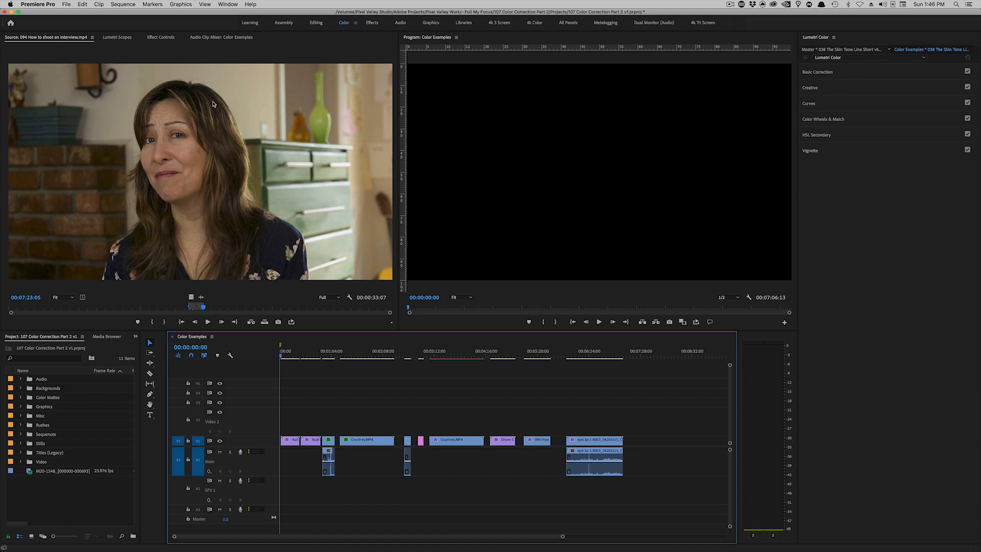
pyautogui.click(120, 38)
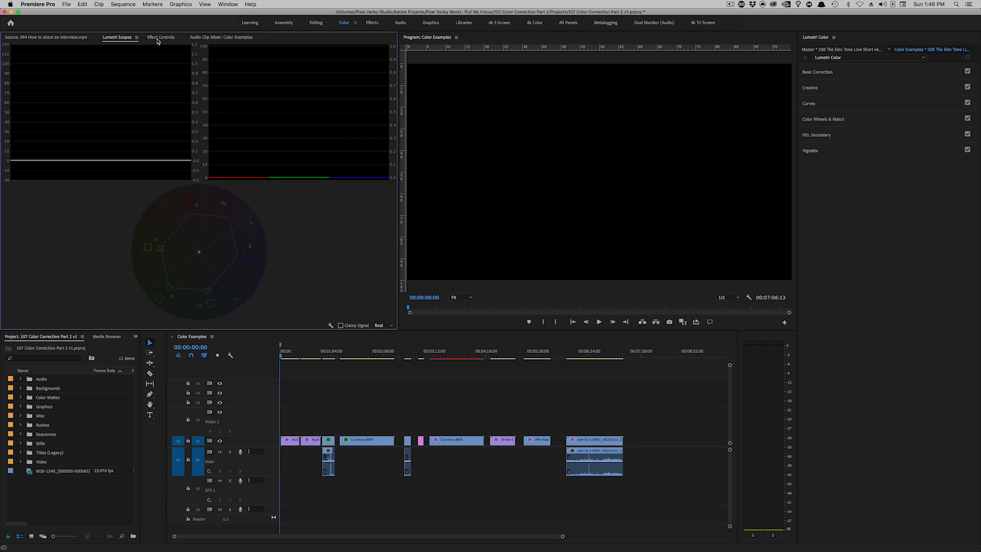
# Step: Dock the Effect Controls panel beneath the Lumetri Color panel and adjust the divider between them
pyautogui.click(159, 37)
pyautogui.moveTo(164, 41); pyautogui.dragTo(893, 535)
pyautogui.moveTo(860, 289); pyautogui.dragTo(867, 316)
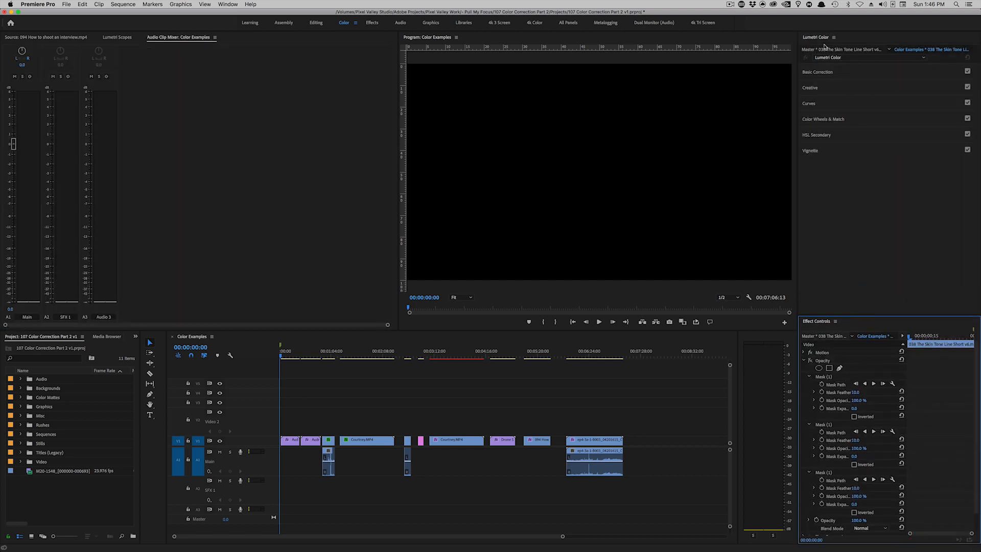
# Step: Display the Lumetri Scopes again and play the sequence from its start
pyautogui.click(816, 38)
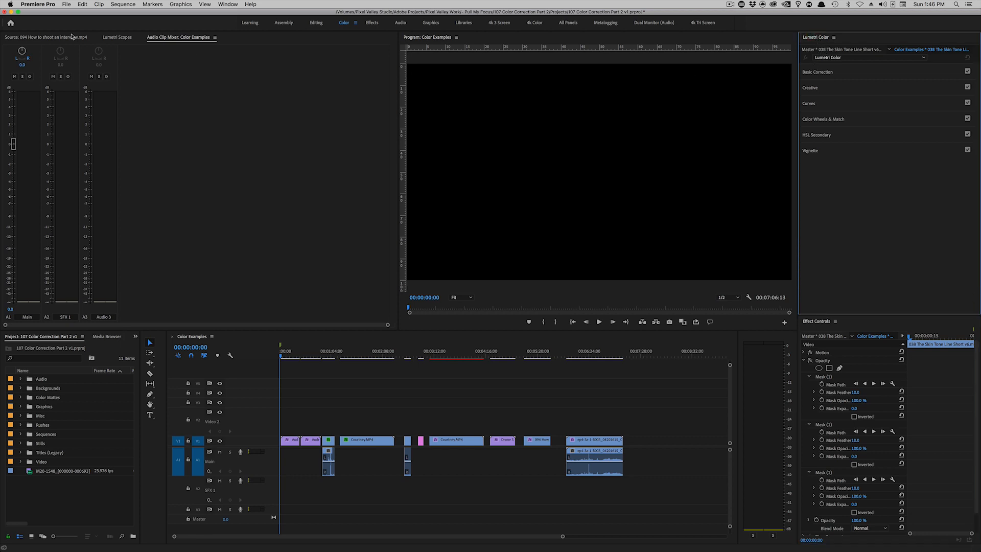
pyautogui.click(117, 38)
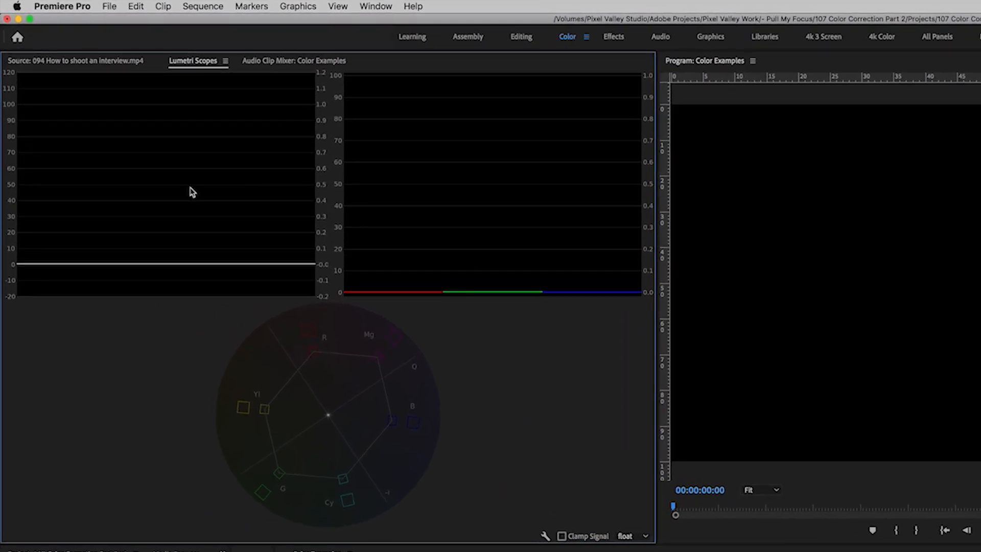
pyautogui.press('space')
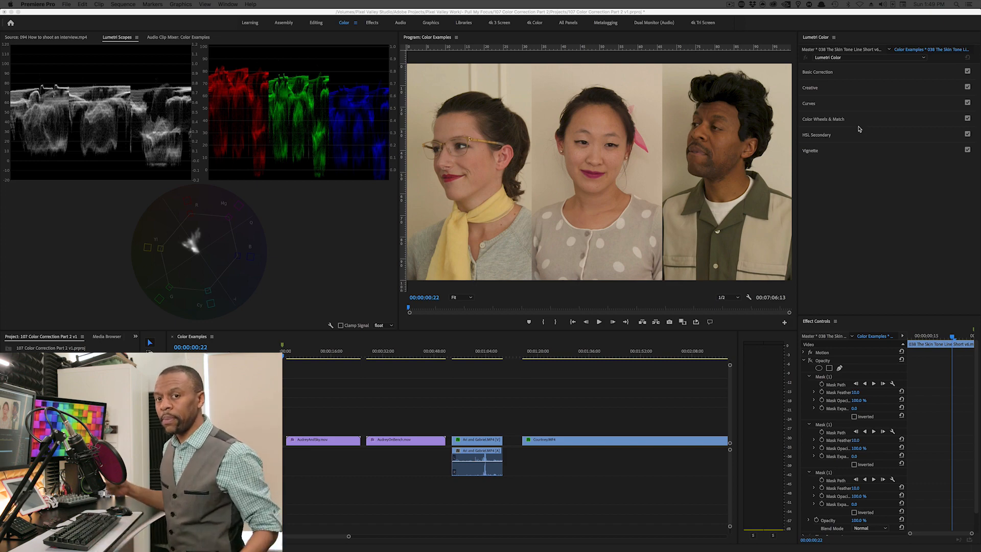
# Step: Expand the Curves section of Lumetri Color, including RGB Curves and Hue Saturation Curves
pyautogui.click(829, 106)
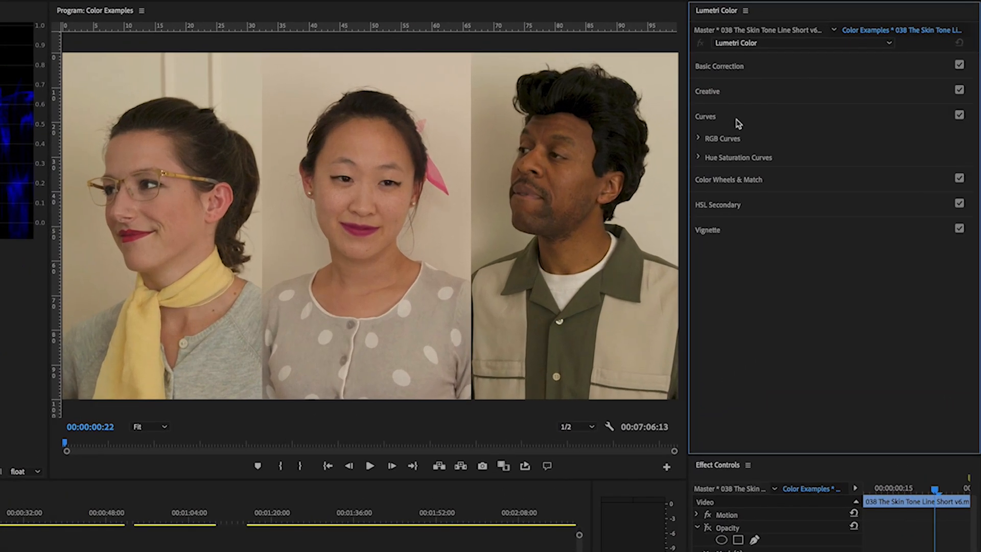
pyautogui.click(699, 138)
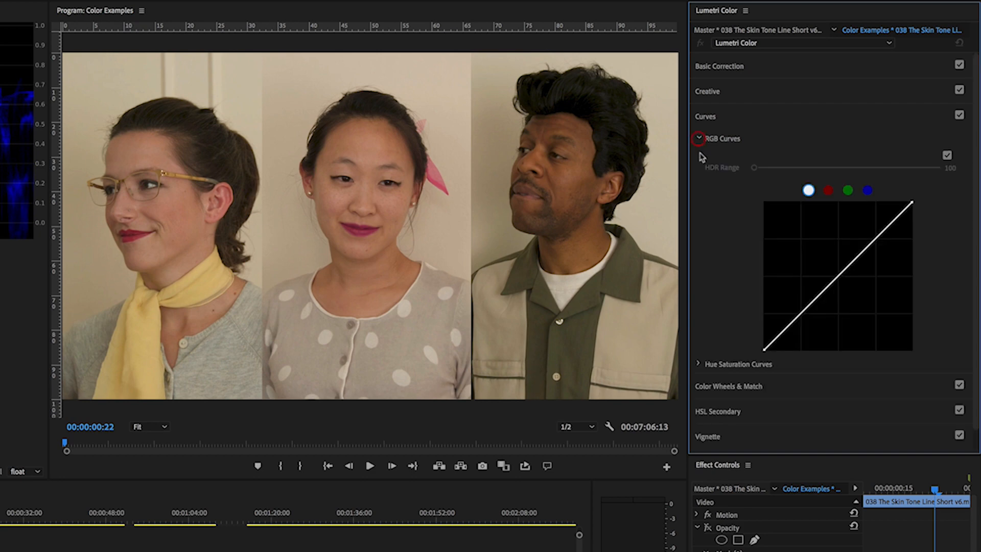
pyautogui.click(698, 364)
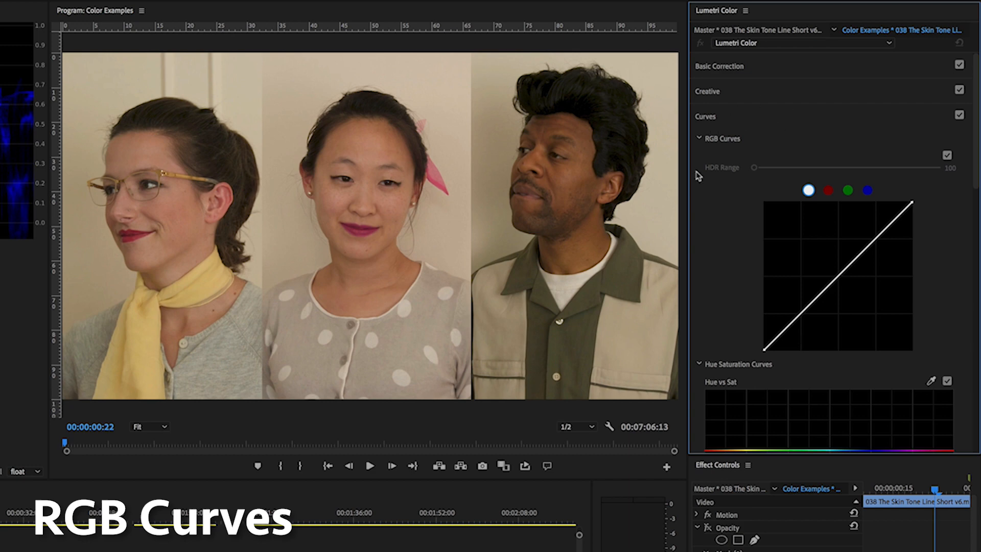
pyautogui.scroll(-1, 881, 171)
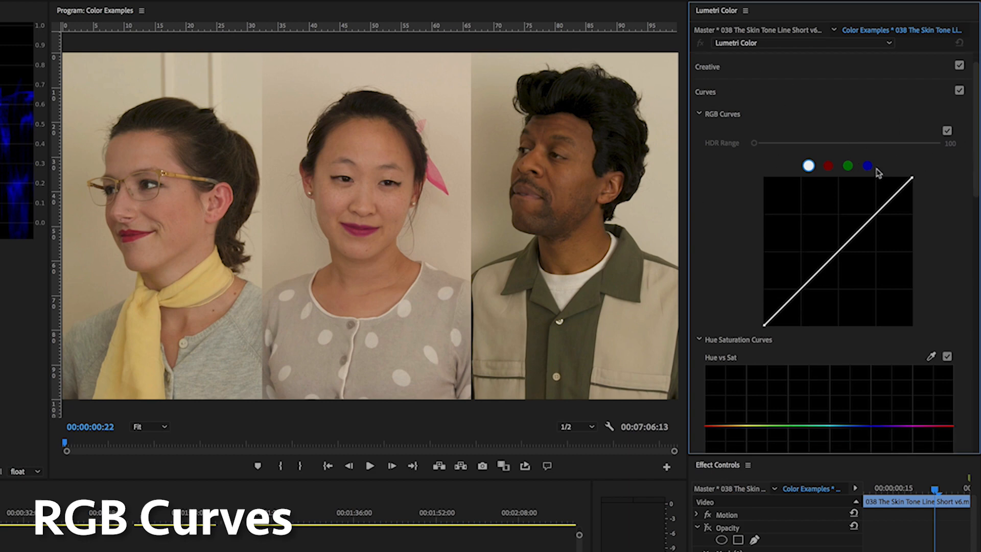
# Step: Try darkening the midtones with a control point on the white RGB curve, and reset the curve
pyautogui.click(808, 166)
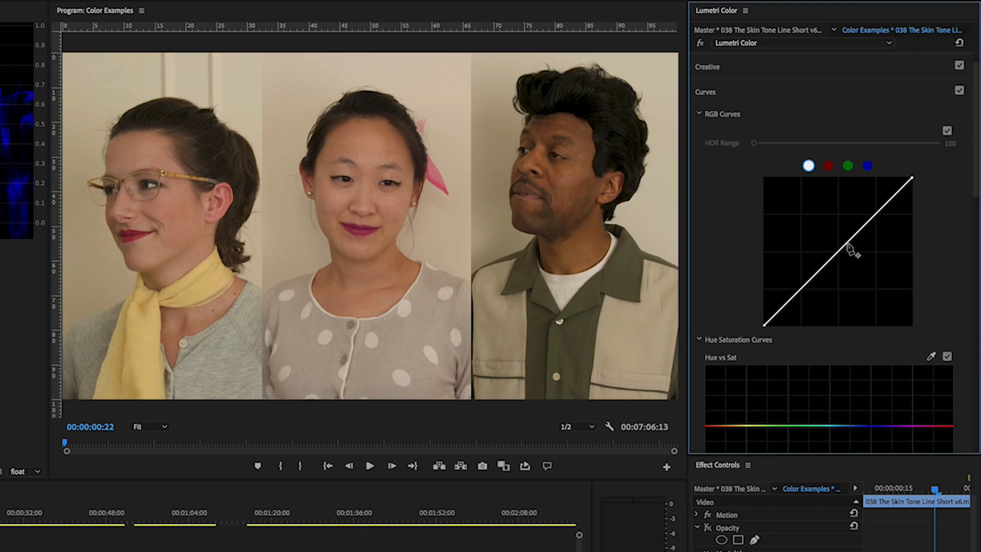
pyautogui.moveTo(841, 252)
pyautogui.mouseDown()
pyautogui.moveTo(833, 244)
pyautogui.moveTo(850, 260)
pyautogui.mouseUp()
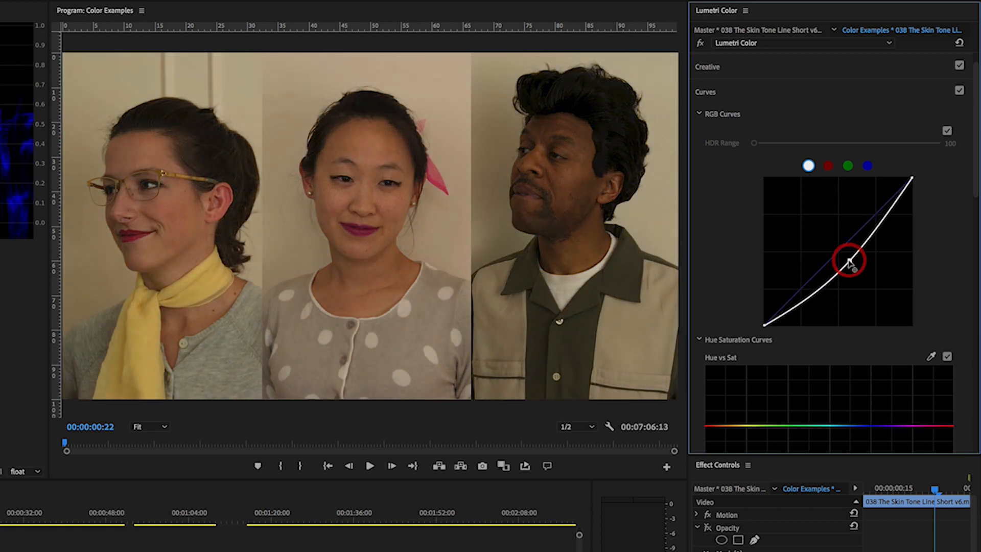
pyautogui.doubleClick(850, 261)
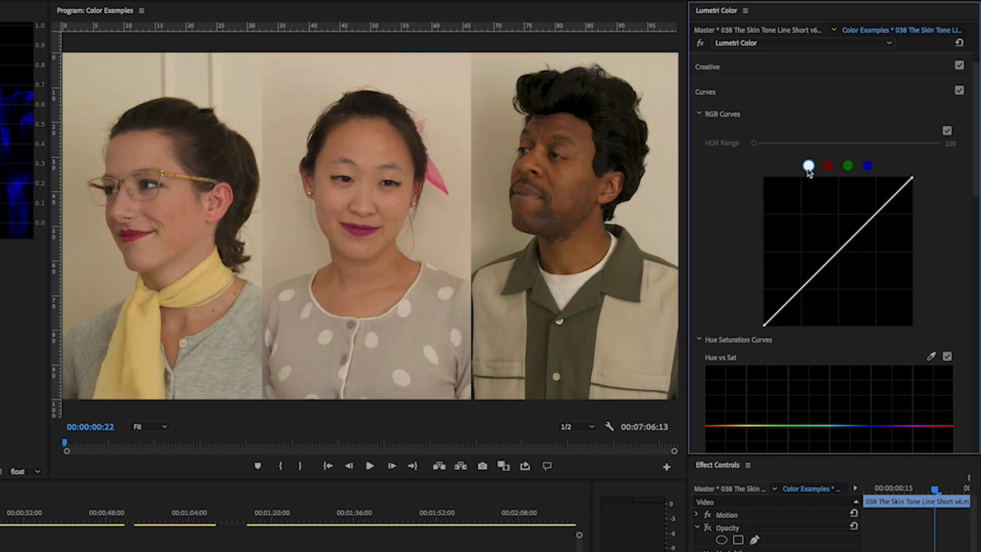
# Step: View the red, green and blue channel curves in turn, and return to the white curve
pyautogui.click(808, 167)
pyautogui.click(828, 166)
pyautogui.click(849, 167)
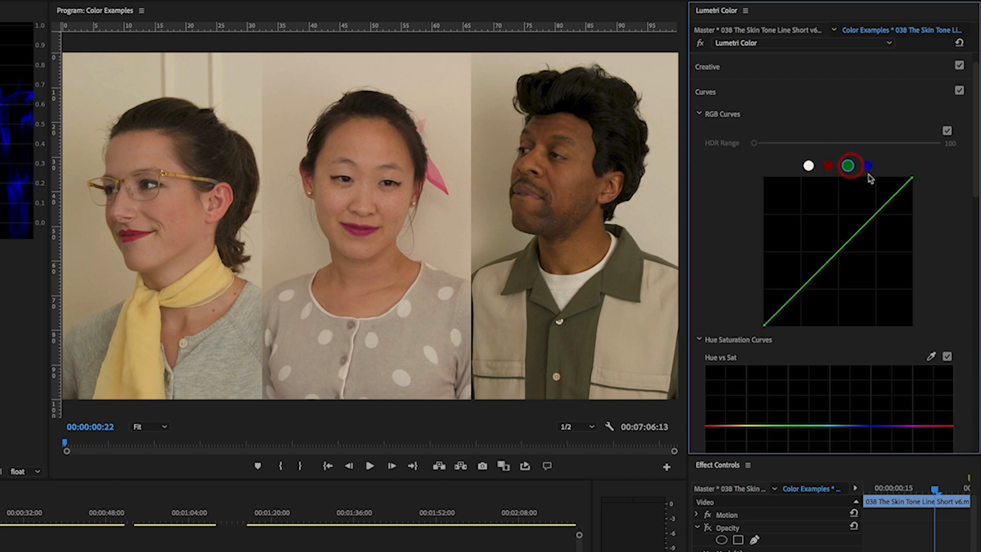
pyautogui.click(868, 166)
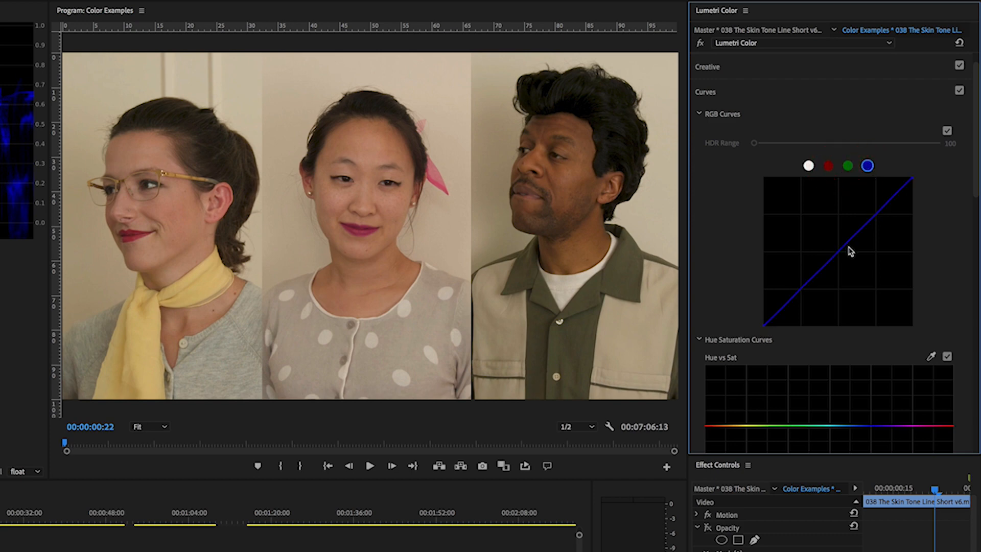
pyautogui.click(808, 166)
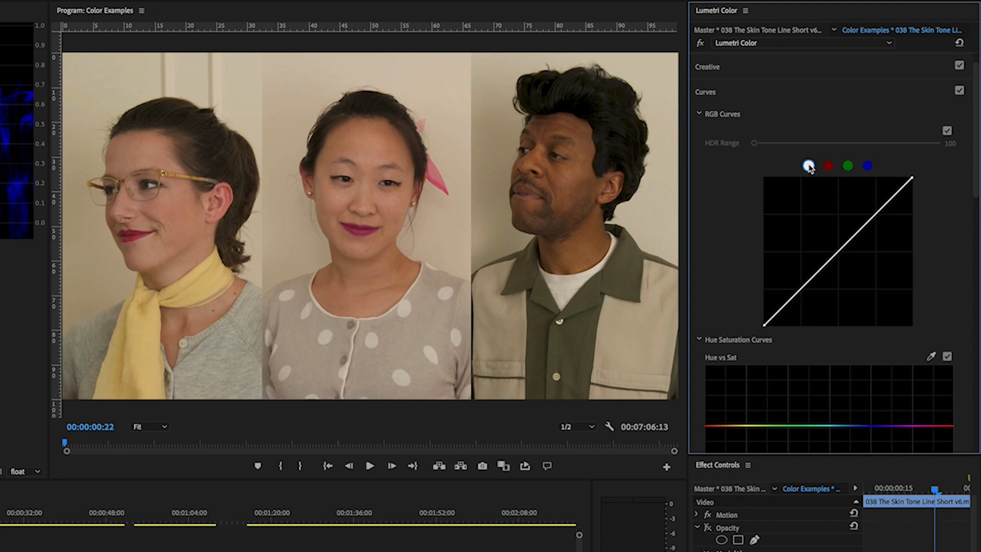
# Step: Toggle the RGB Curves adjustment off and back on twice
pyautogui.click(947, 132)
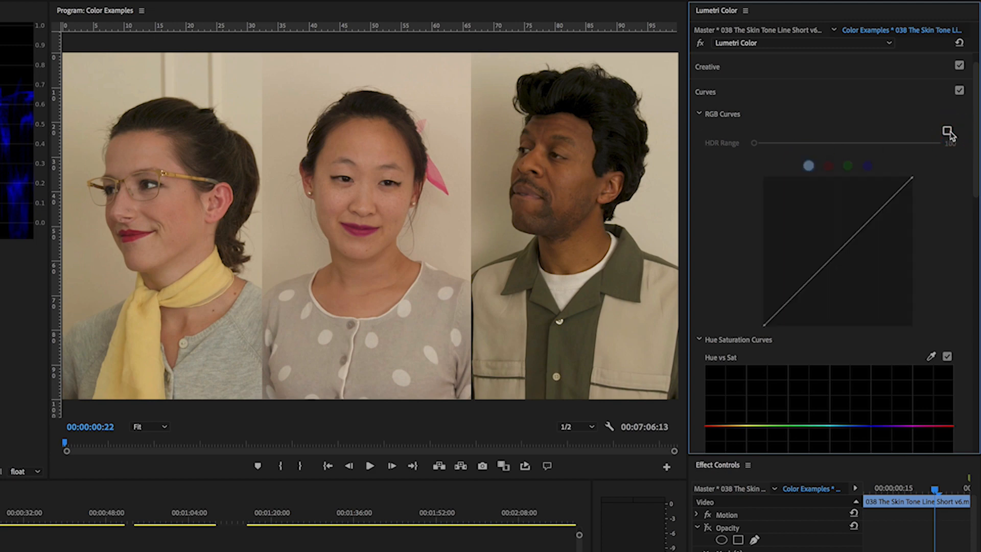
pyautogui.click(948, 131)
pyautogui.click(948, 132)
pyautogui.click(948, 131)
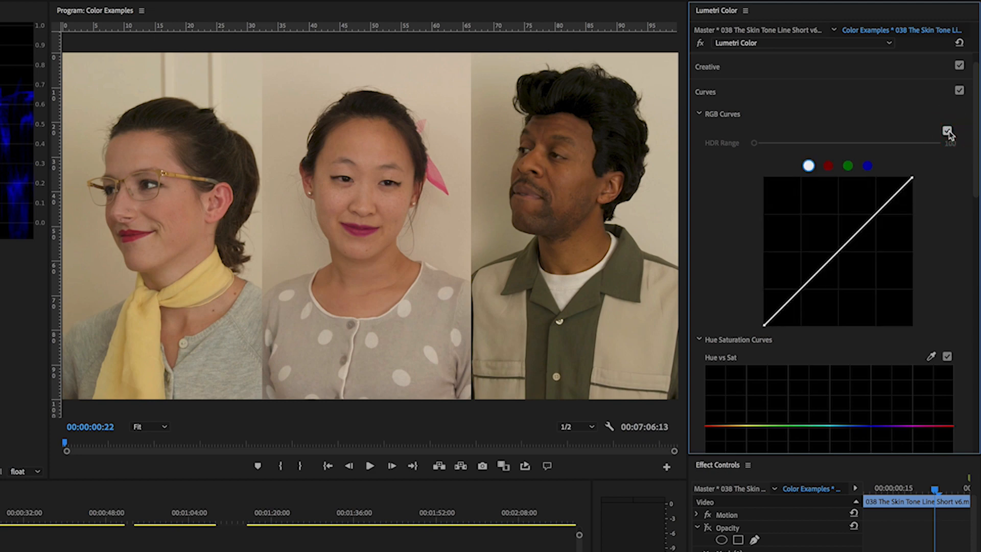
# Step: Look through the Hue Saturation Curves from Hue vs Sat down to Sat vs Sat
pyautogui.scroll(-3, 740, 254)
pyautogui.scroll(-4, 869, 227)
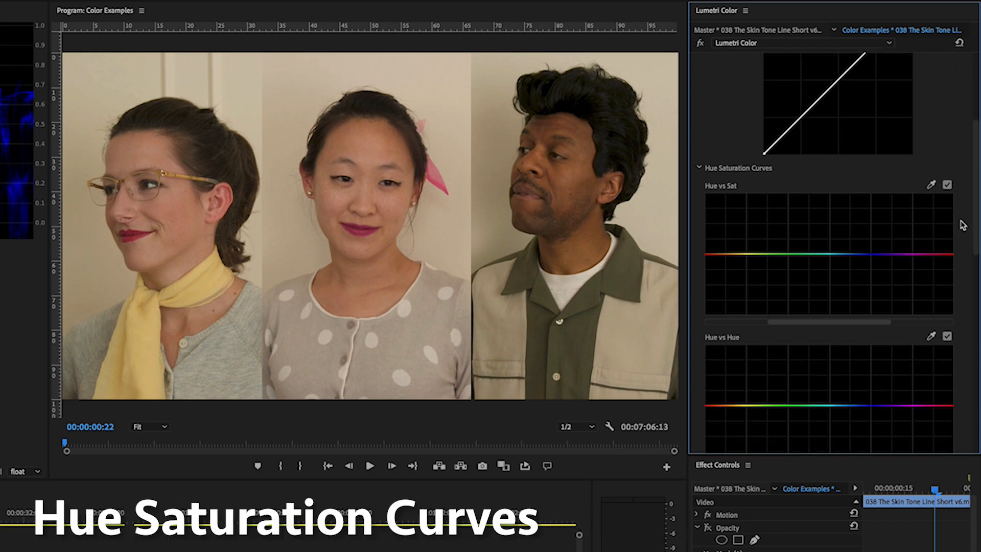
pyautogui.scroll(-3, 964, 226)
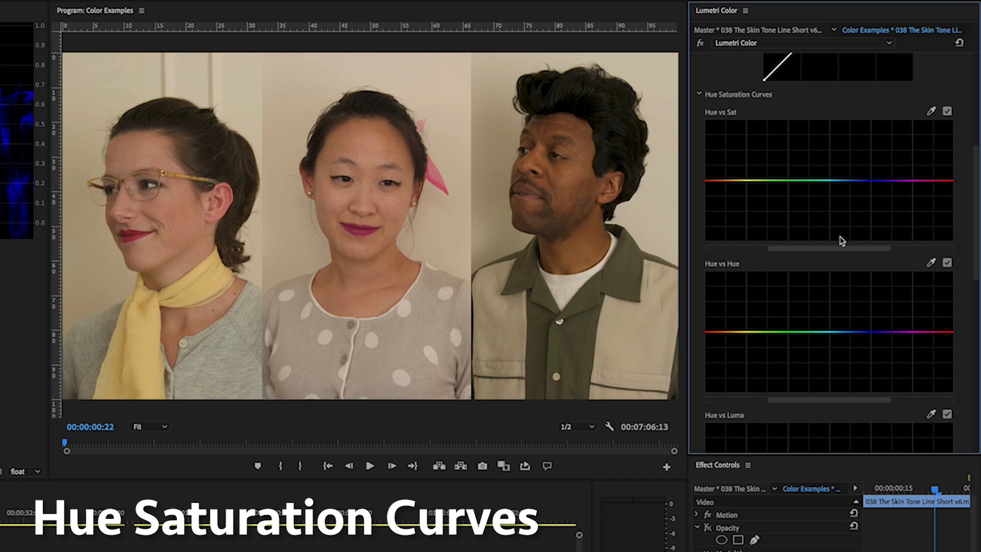
pyautogui.scroll(-1, 812, 281)
pyautogui.scroll(-8, 967, 203)
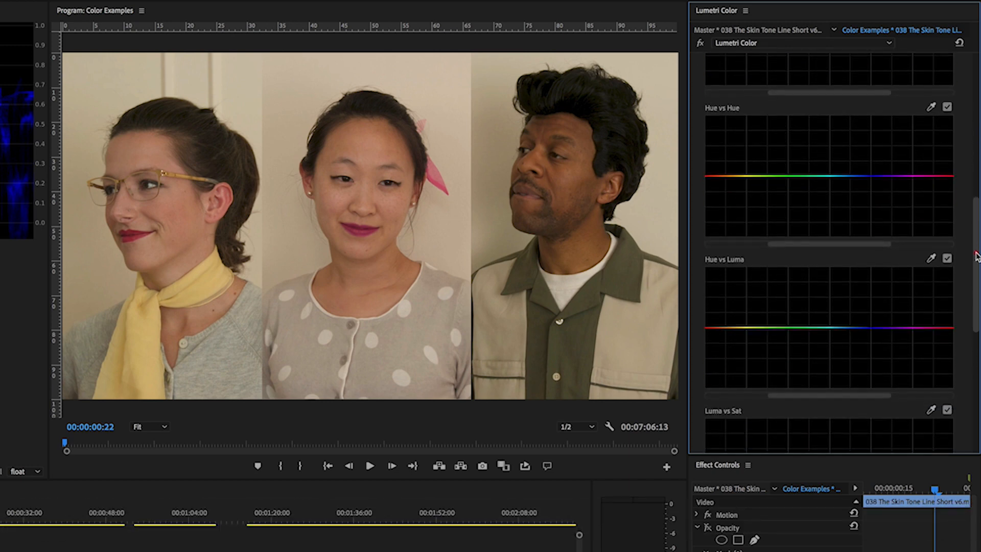
pyautogui.scroll(-8, 836, 254)
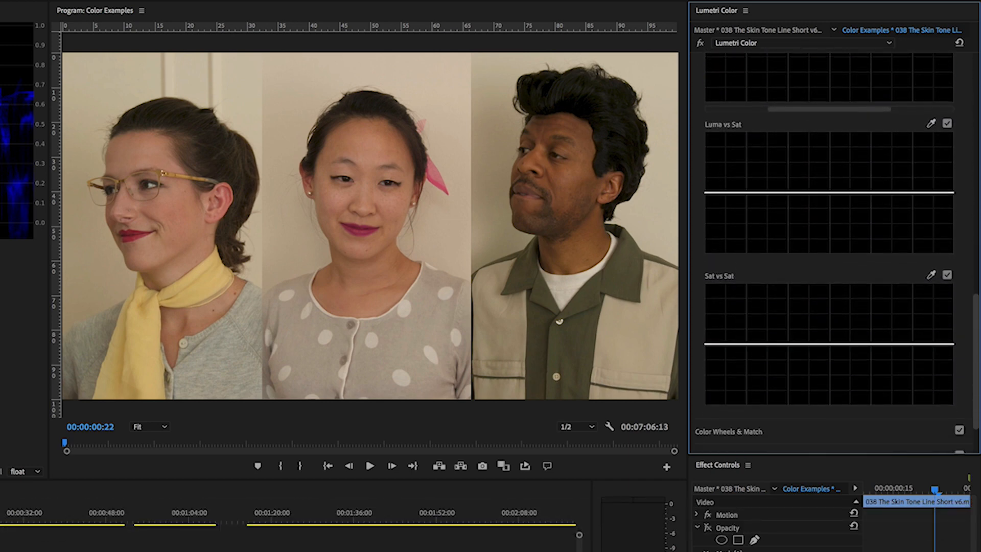
pyautogui.scroll(15, 761, 129)
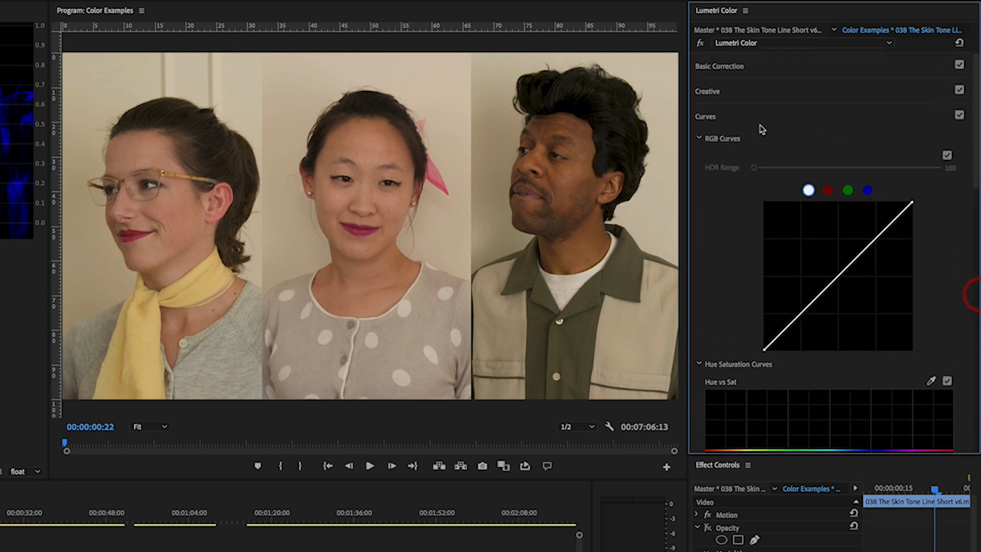
# Step: Collapse the Curves section and review the Color Wheels & Match controls
pyautogui.click(706, 117)
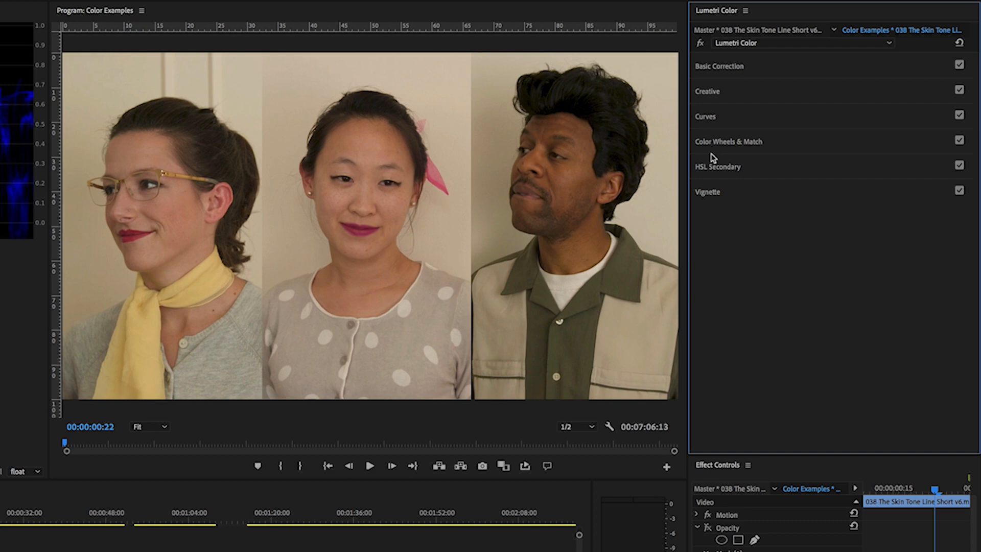
pyautogui.click(738, 143)
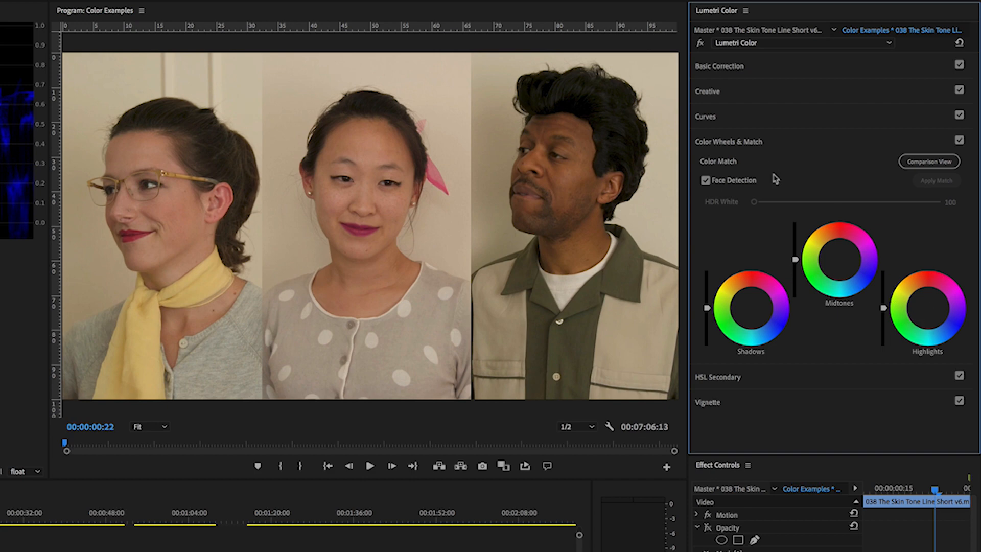
pyautogui.click(722, 144)
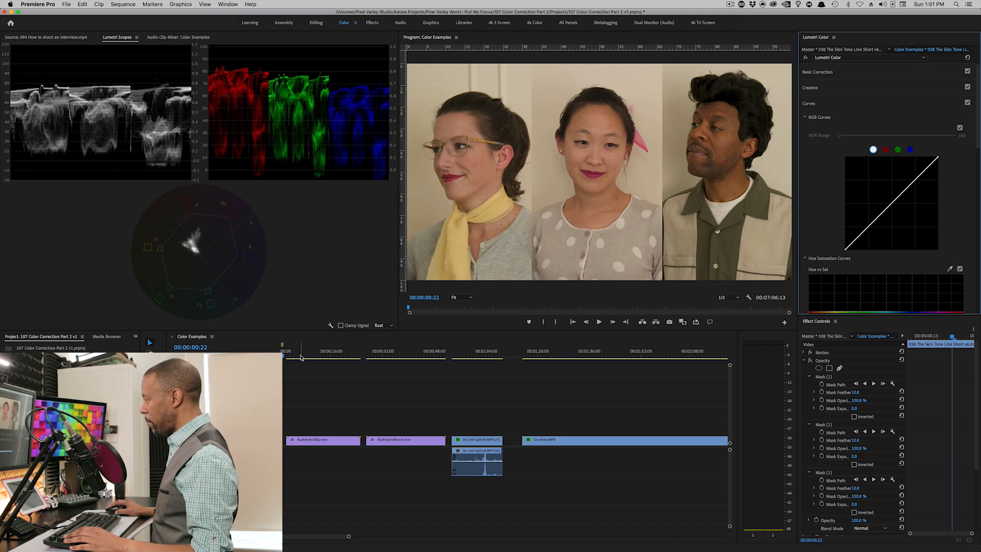
# Step: Park the playhead at 00:01:50:12 on the Courtney.MP4 clip and inspect its Lumetri Scopes maximized
pyautogui.click(305, 356)
pyautogui.moveTo(398, 356); pyautogui.dragTo(414, 356)
pyautogui.moveTo(550, 352); pyautogui.dragTo(637, 356)
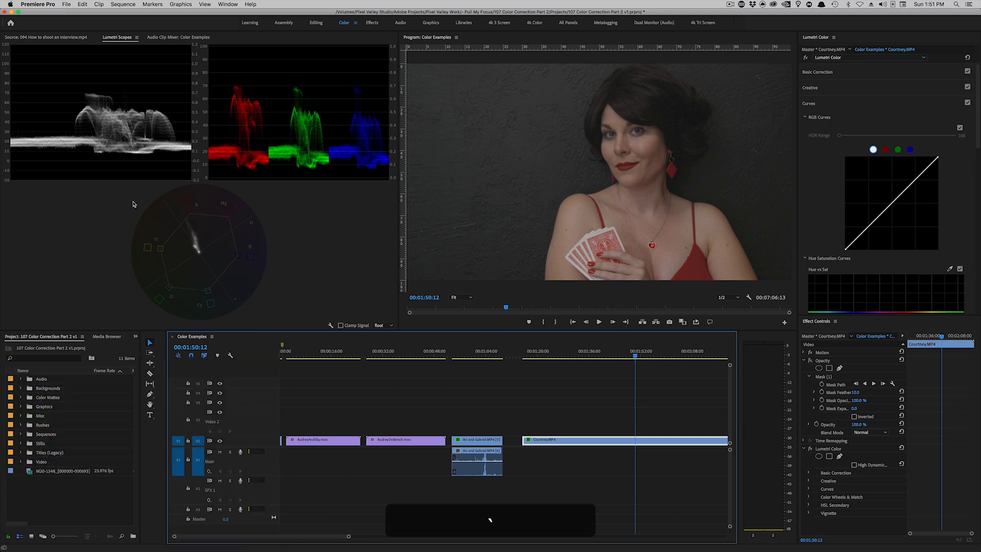
pyautogui.press('`')
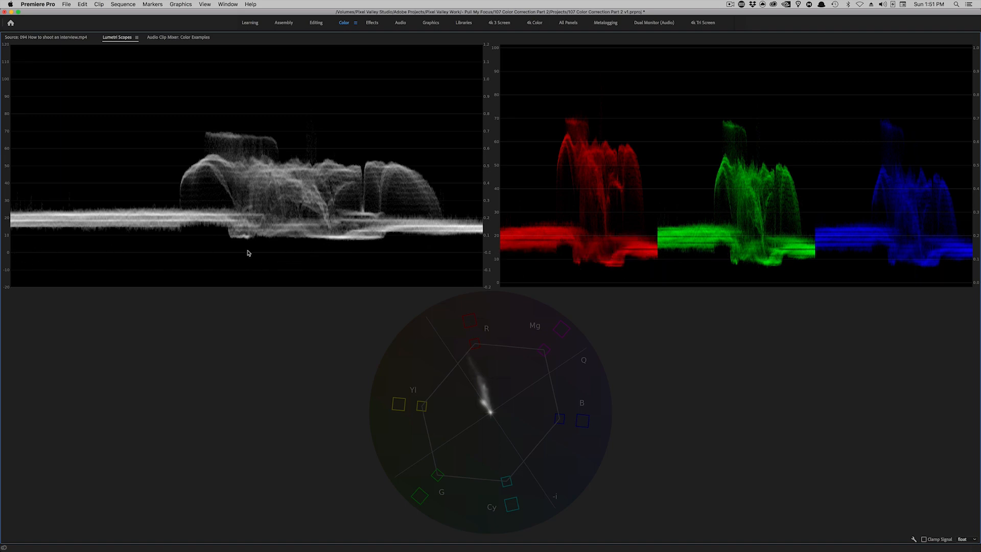
pyautogui.press('`')
# Step: Try lowering Blacks to -11.3 in Basic Correction, check the scopes' signal clamping option, and reset Blacks
pyautogui.click(827, 74)
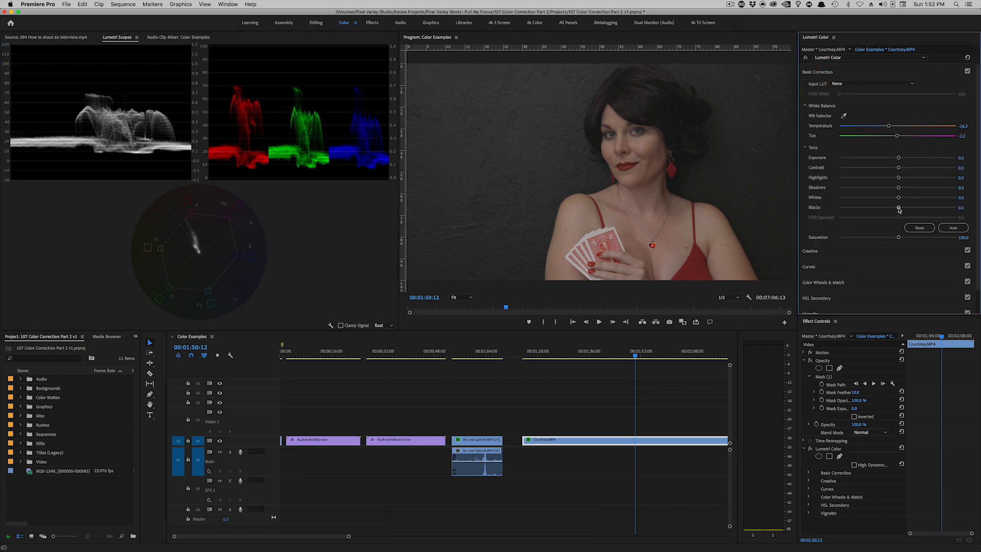
pyautogui.moveTo(898, 209); pyautogui.dragTo(891, 209)
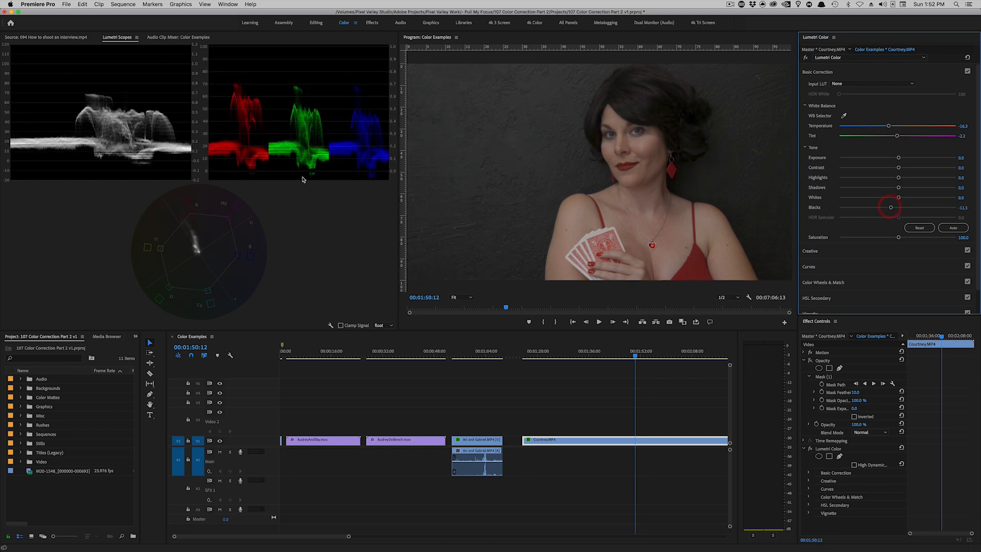
pyautogui.click(341, 325)
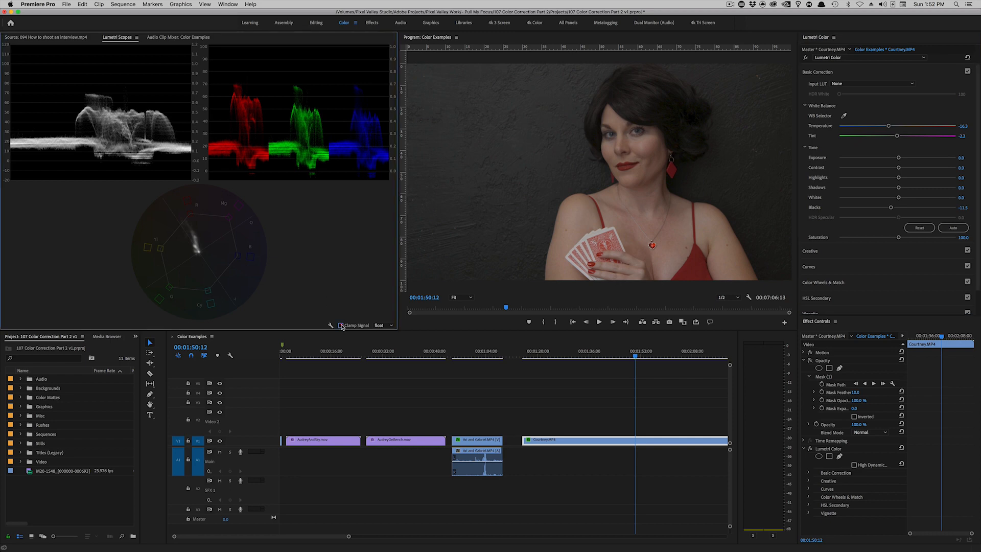
pyautogui.doubleClick(892, 208)
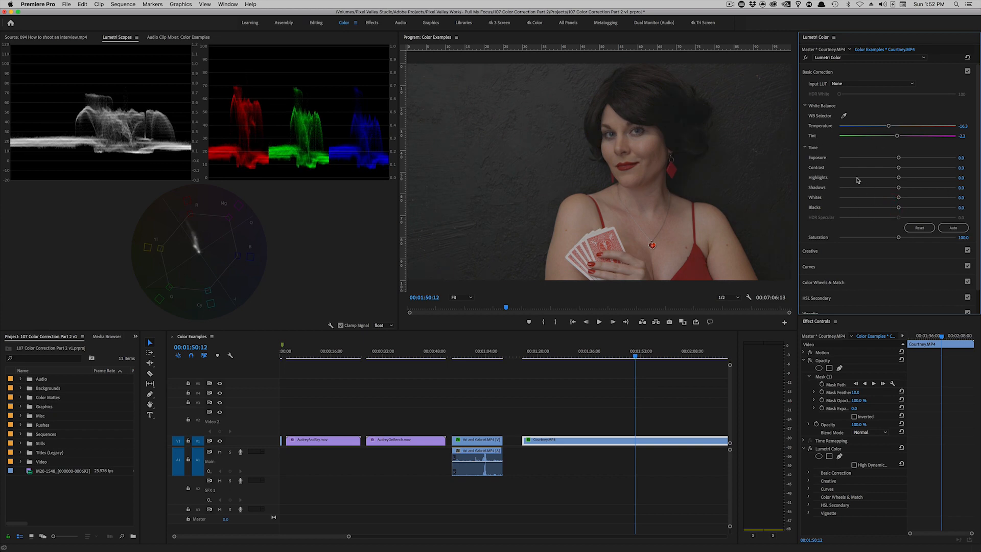
# Step: Move the RGB master curve's black point slightly inward along the lower edge to deepen the blacks, checking the maximized Lumetri Scopes
pyautogui.click(823, 73)
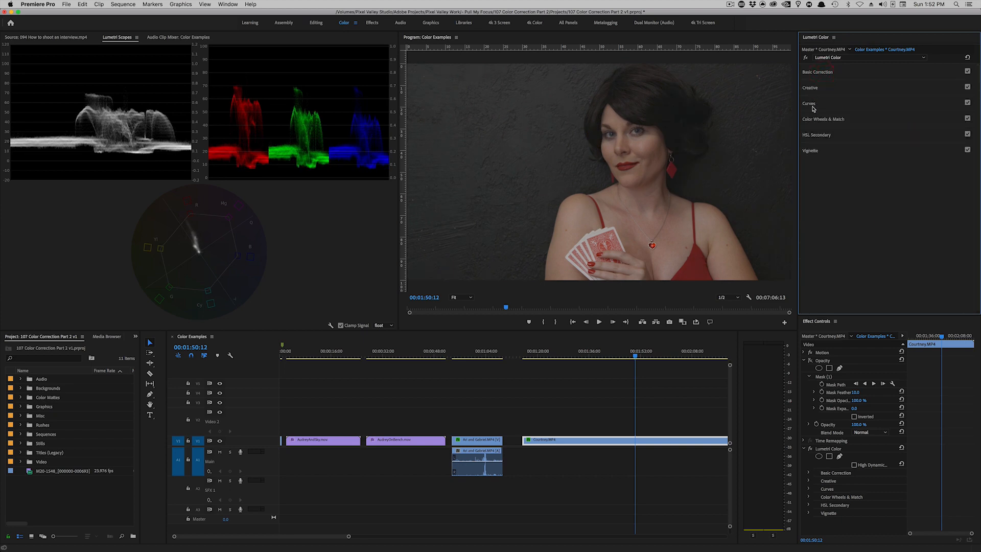
pyautogui.click(813, 106)
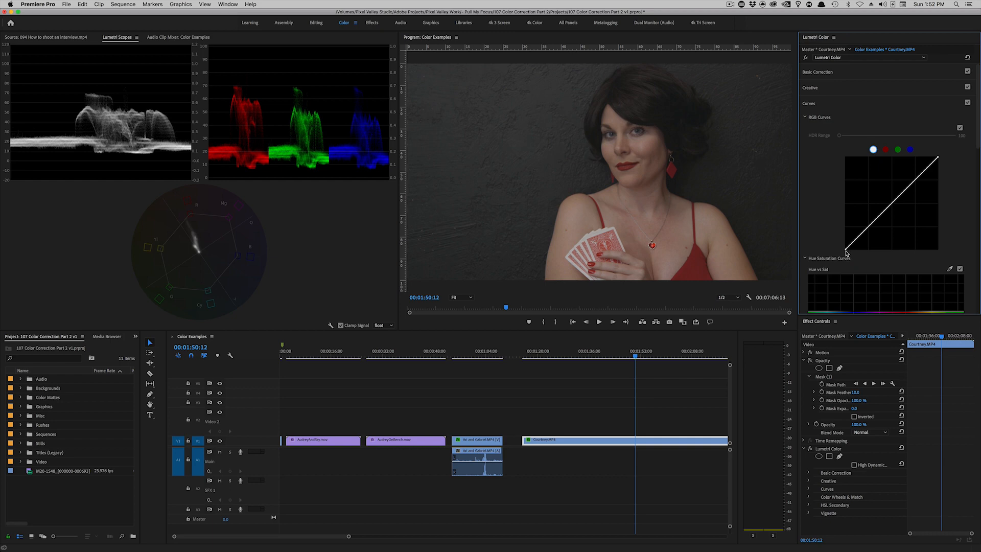
pyautogui.moveTo(846, 250); pyautogui.dragTo(853, 252)
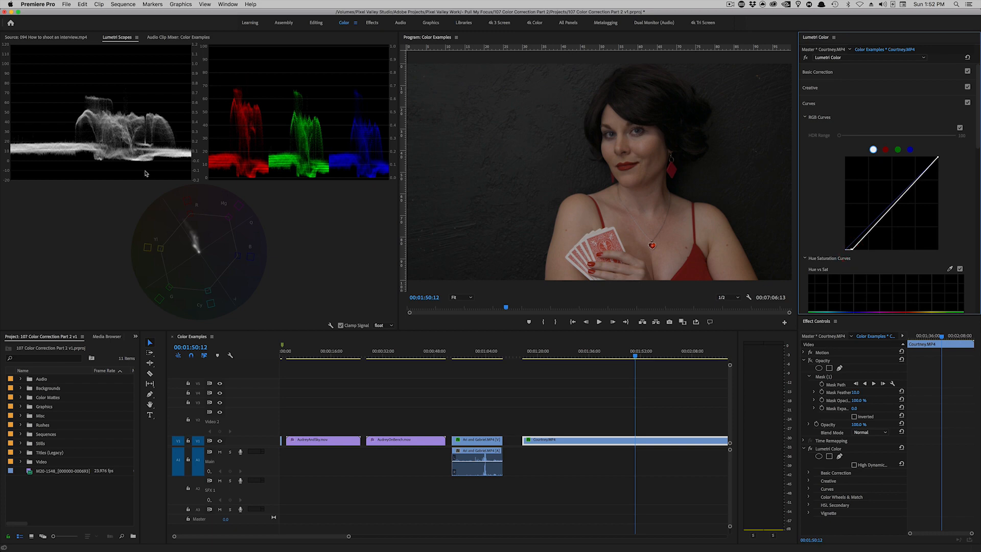
pyautogui.press('`')
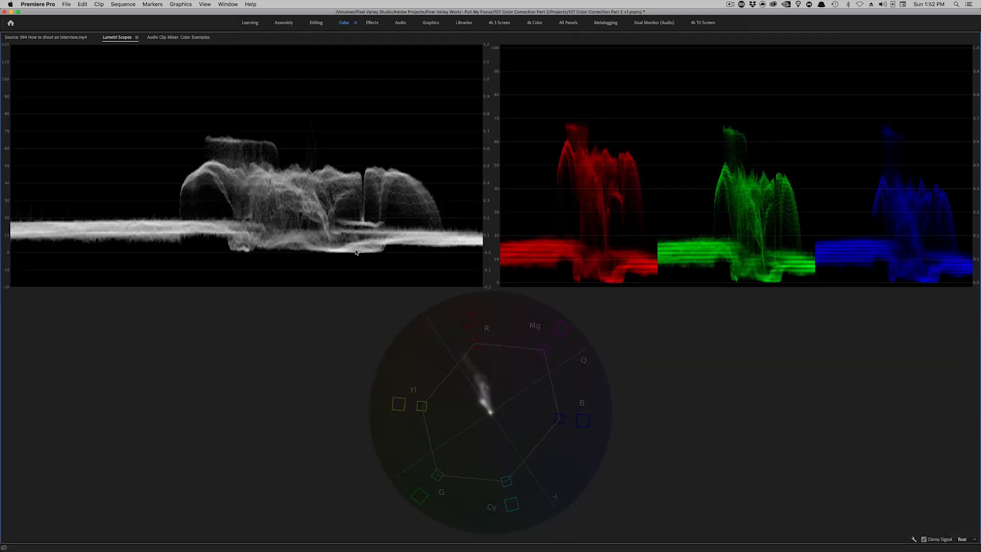
pyautogui.press('`')
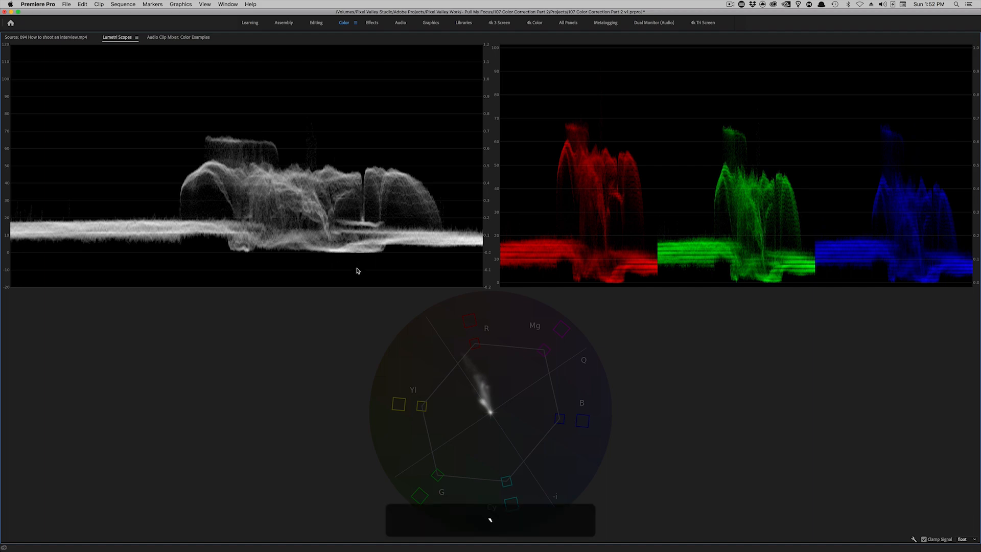
pyautogui.moveTo(851, 251); pyautogui.dragTo(853, 251)
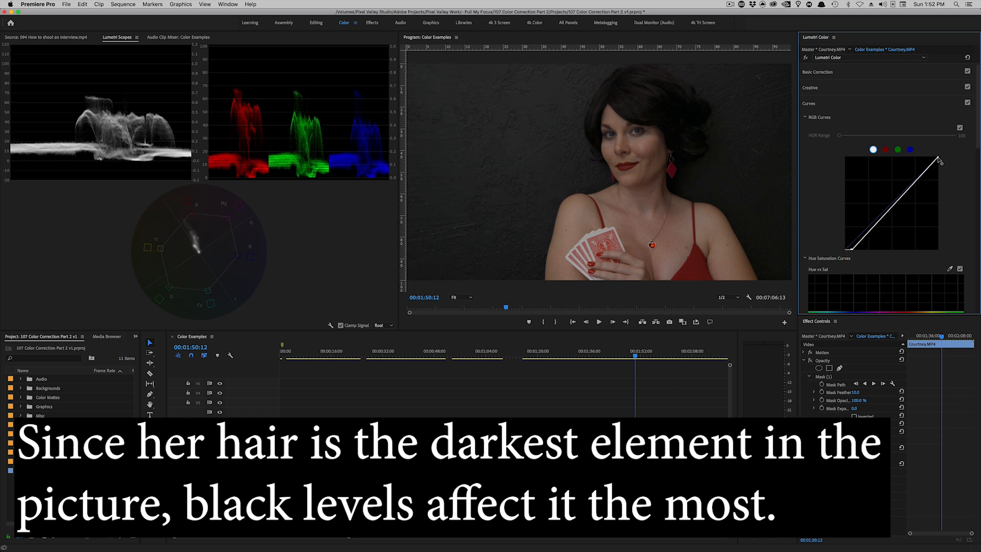
# Step: Move the RGB master curve's white point inward along the upper edge to about four fifths of the graph's width
pyautogui.moveTo(937, 159); pyautogui.dragTo(918, 155)
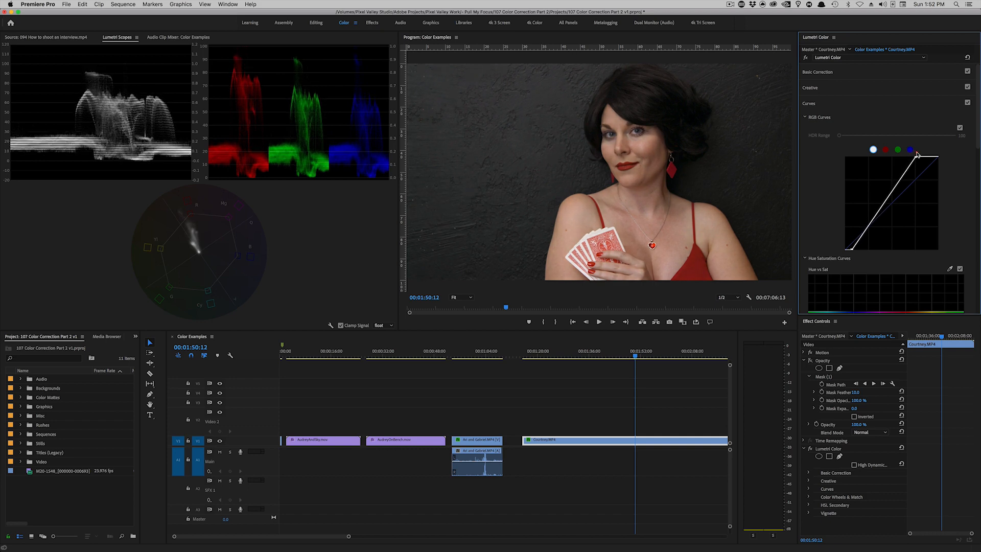
pyautogui.moveTo(918, 154); pyautogui.dragTo(914, 154)
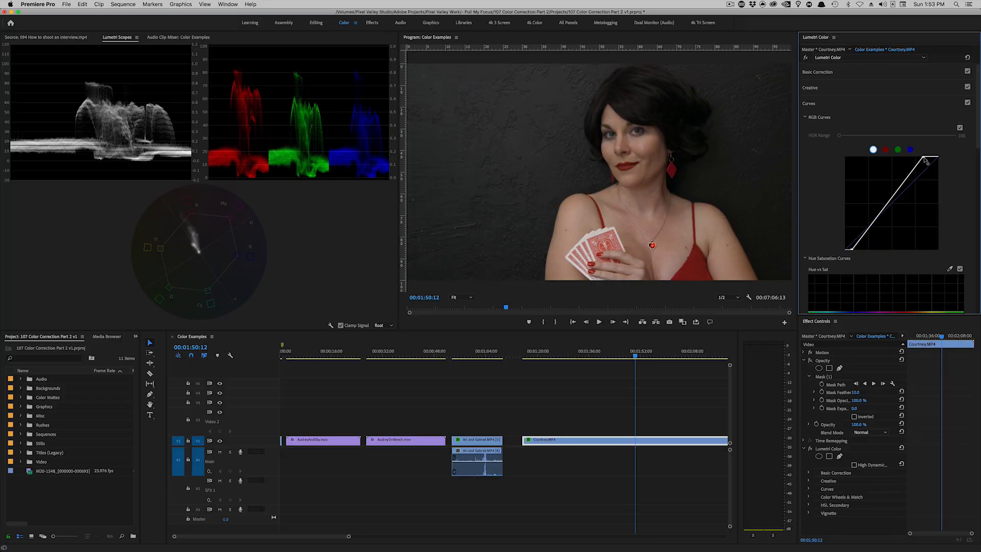
pyautogui.moveTo(922, 157); pyautogui.dragTo(922, 156)
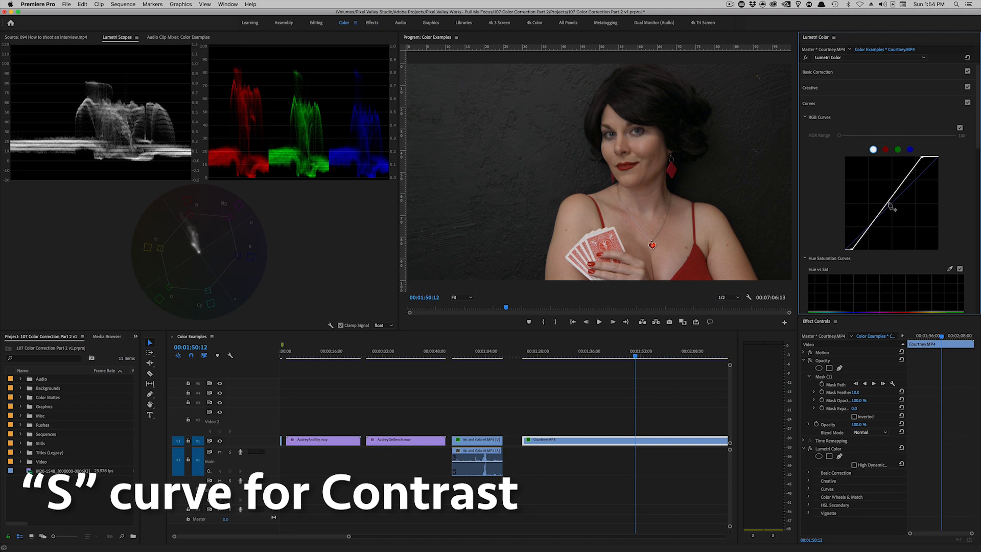
# Step: Try a small Contrast change in Basic Correction, reset it, and lower Saturation to 0.0 for a monochrome view
pyautogui.click(827, 72)
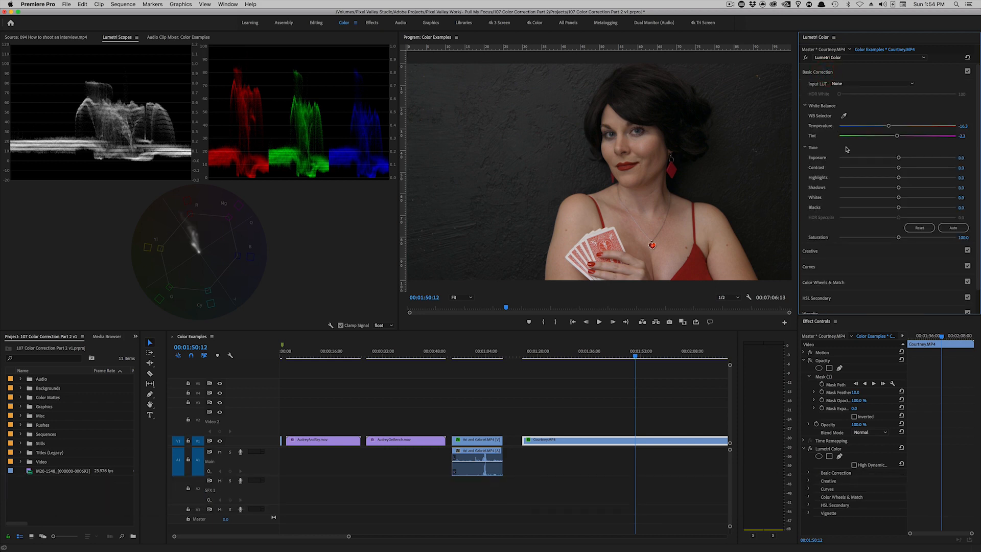
pyautogui.moveTo(899, 170); pyautogui.dragTo(901, 171)
pyautogui.doubleClick(900, 170)
pyautogui.moveTo(898, 238); pyautogui.dragTo(815, 243)
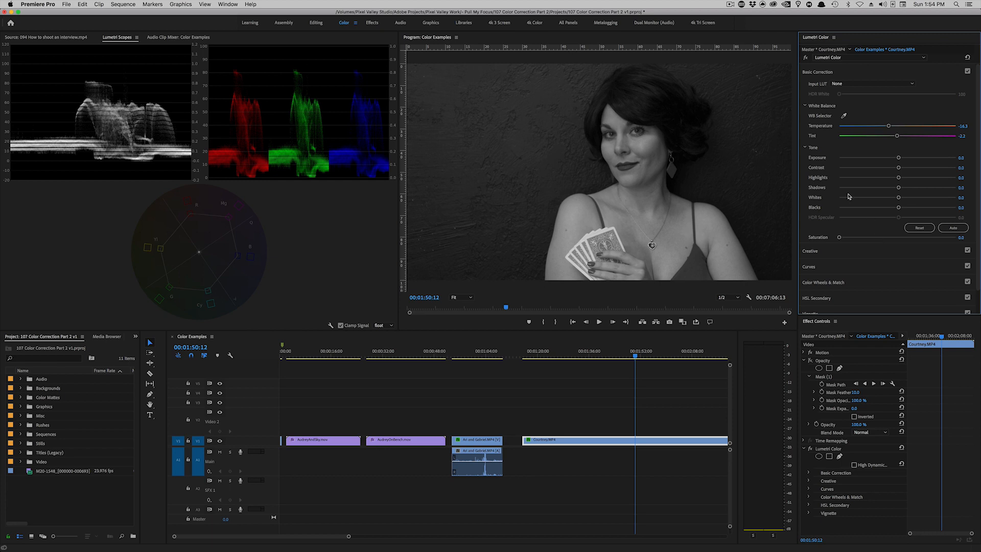
# Step: Add midtone, highlight and shadow control points to the RGB master curve and nudge the highlight and shadow points
pyautogui.click(826, 72)
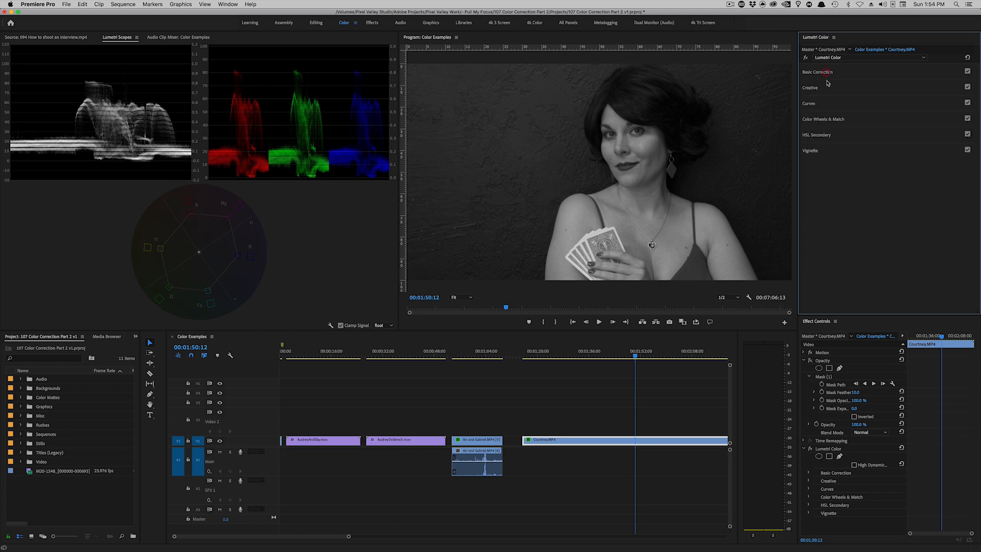
pyautogui.click(811, 105)
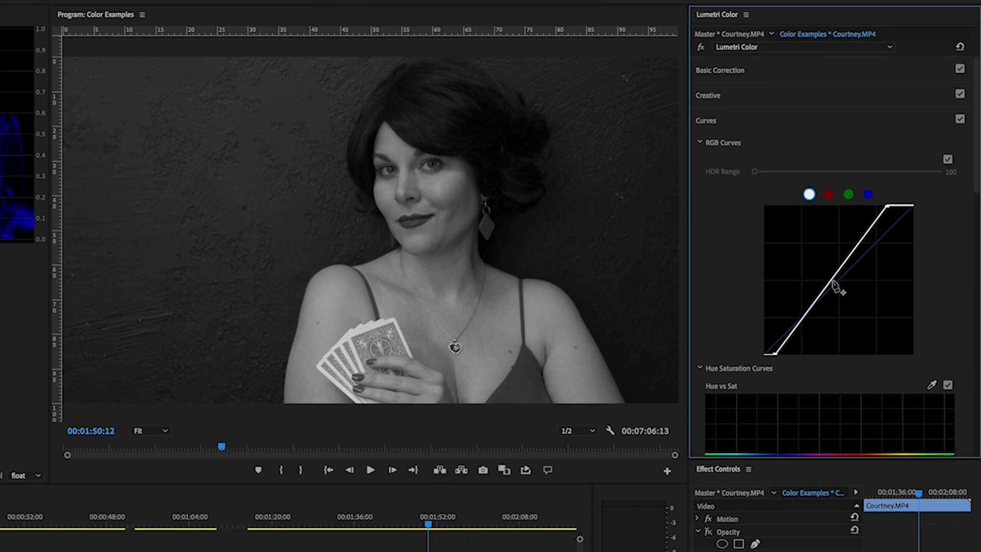
pyautogui.click(832, 281)
pyautogui.click(860, 241)
pyautogui.click(802, 319)
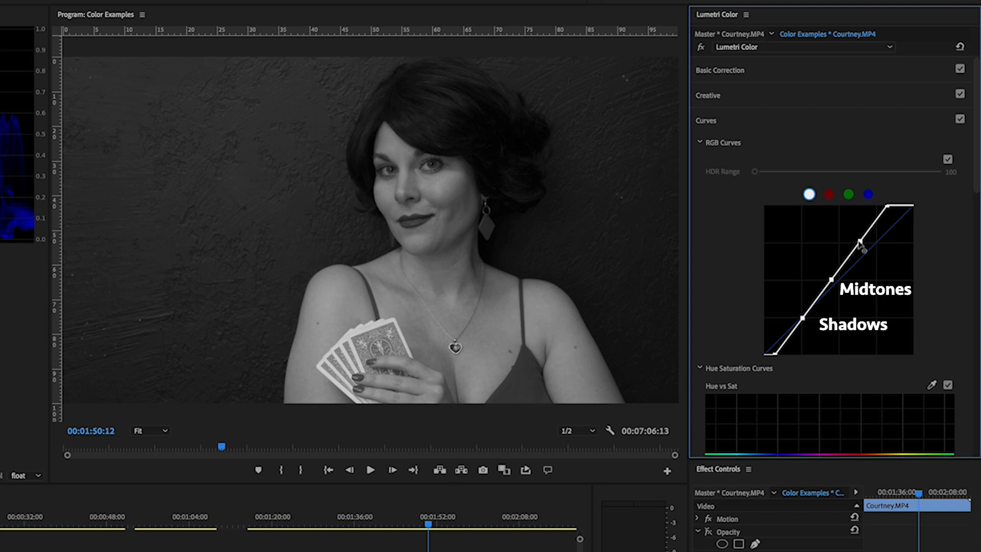
pyautogui.moveTo(862, 237); pyautogui.dragTo(867, 235)
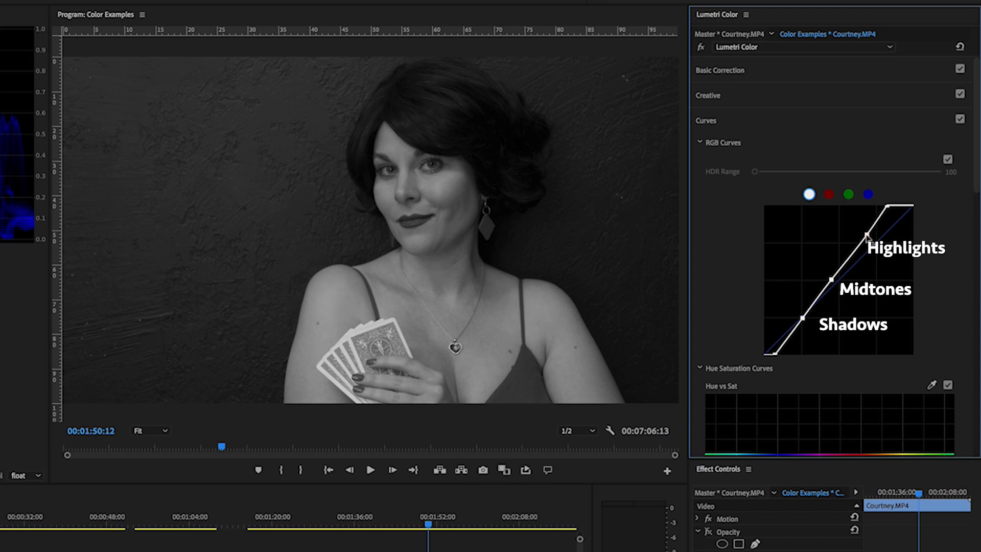
pyautogui.moveTo(804, 317); pyautogui.dragTo(803, 316)
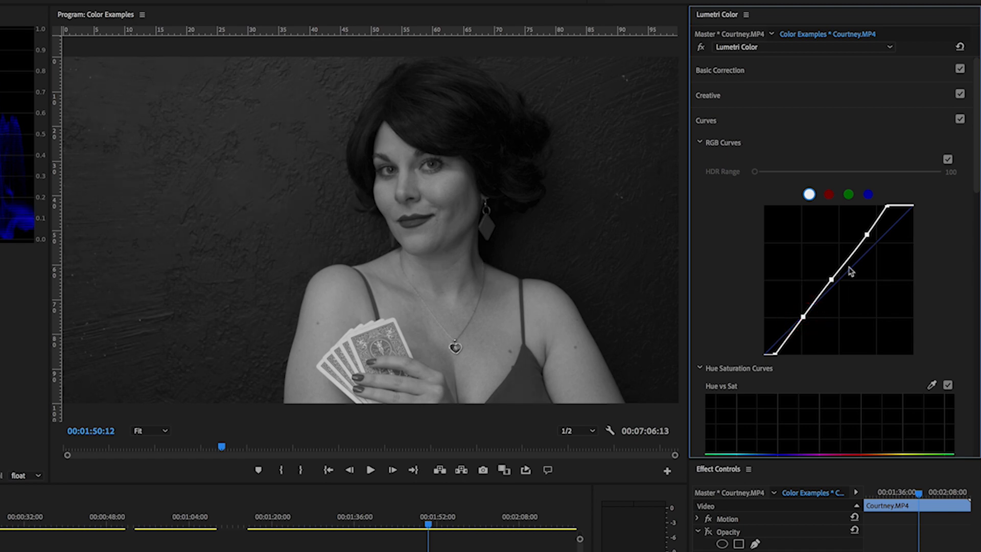
# Step: Shape the RGB master curve into a gentle S by raising the highlight point and slightly lowering the shadow point
pyautogui.click(727, 71)
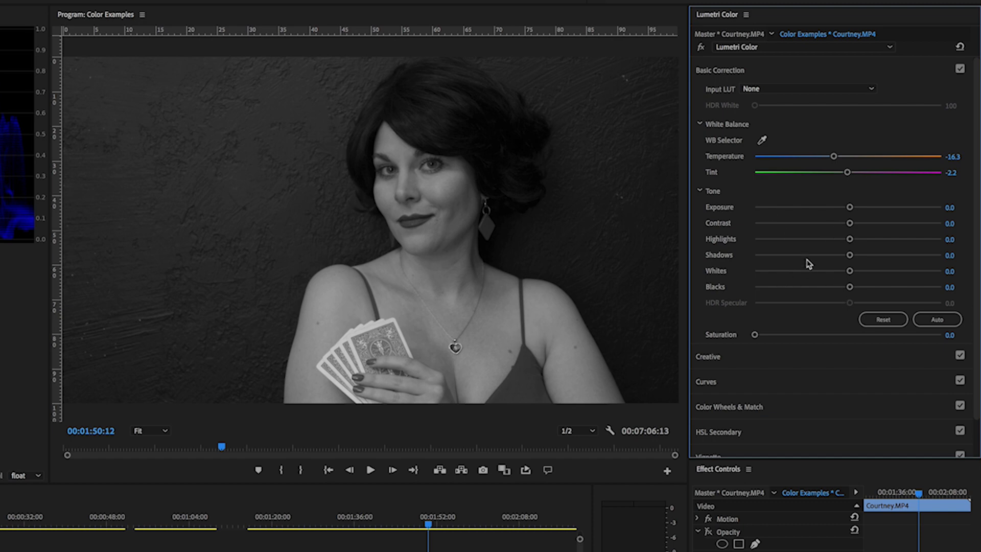
pyautogui.click(729, 72)
pyautogui.click(710, 120)
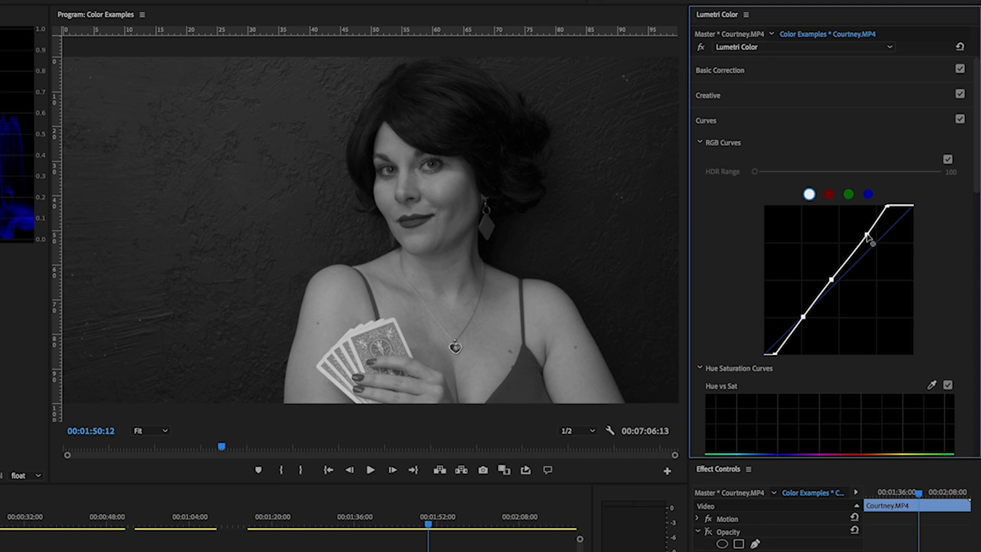
pyautogui.moveTo(867, 235); pyautogui.dragTo(861, 232)
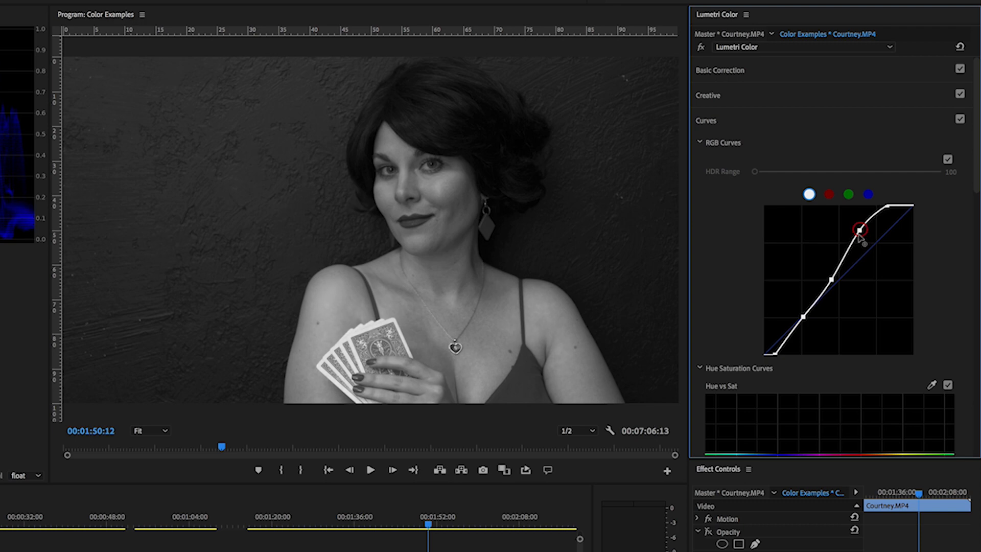
pyautogui.moveTo(802, 319); pyautogui.dragTo(804, 317)
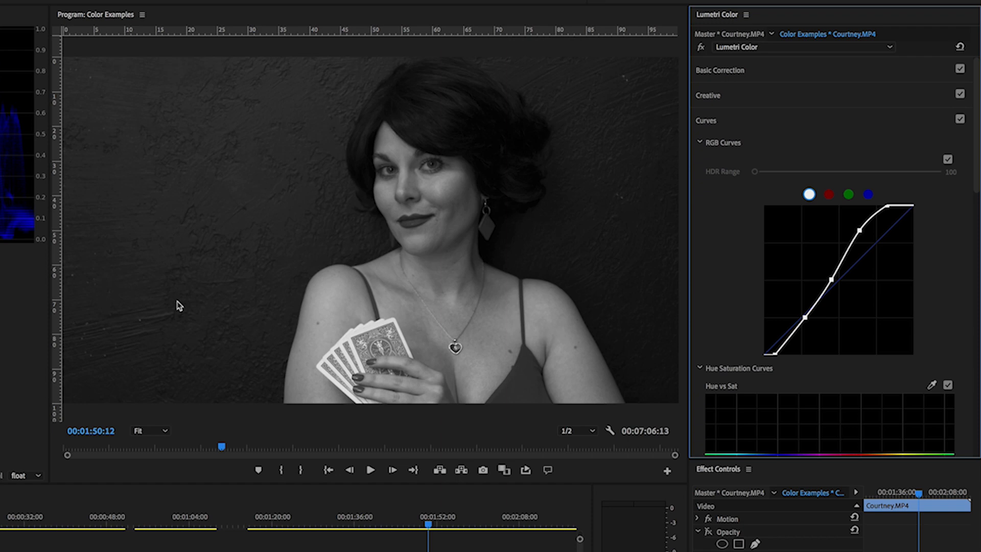
# Step: Reset Saturation to 100.0 in Basic Correction and glance at the Creative section
pyautogui.click(725, 72)
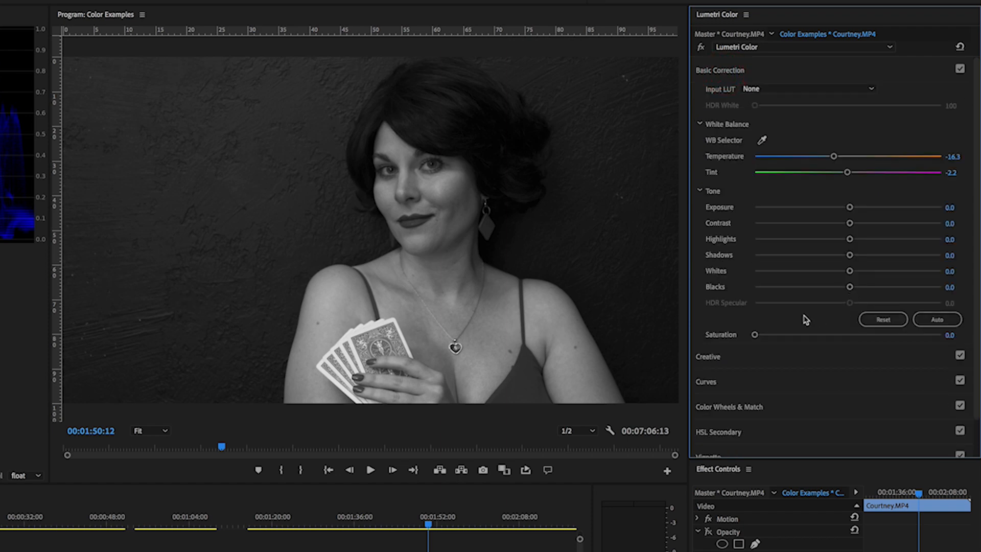
pyautogui.doubleClick(755, 335)
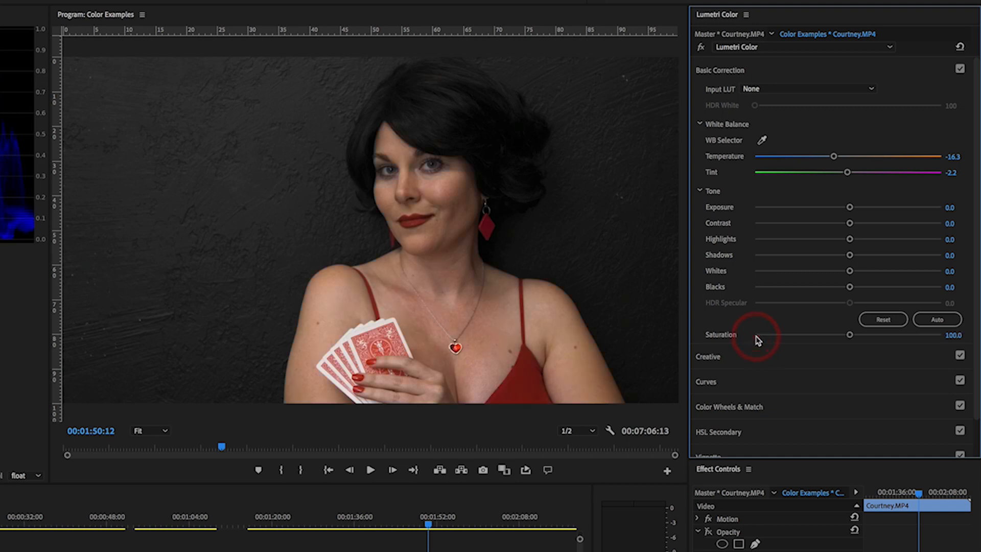
pyautogui.click(727, 71)
pyautogui.click(711, 98)
pyautogui.click(714, 96)
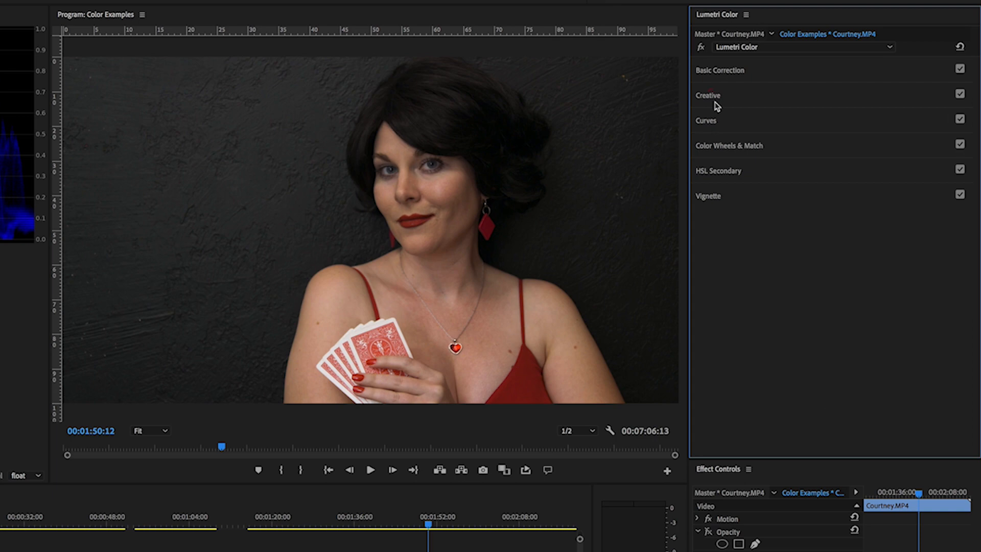
# Step: Turn the RGB Curves adjustment off and on again to compare the clip before and after
pyautogui.click(713, 122)
pyautogui.click(948, 159)
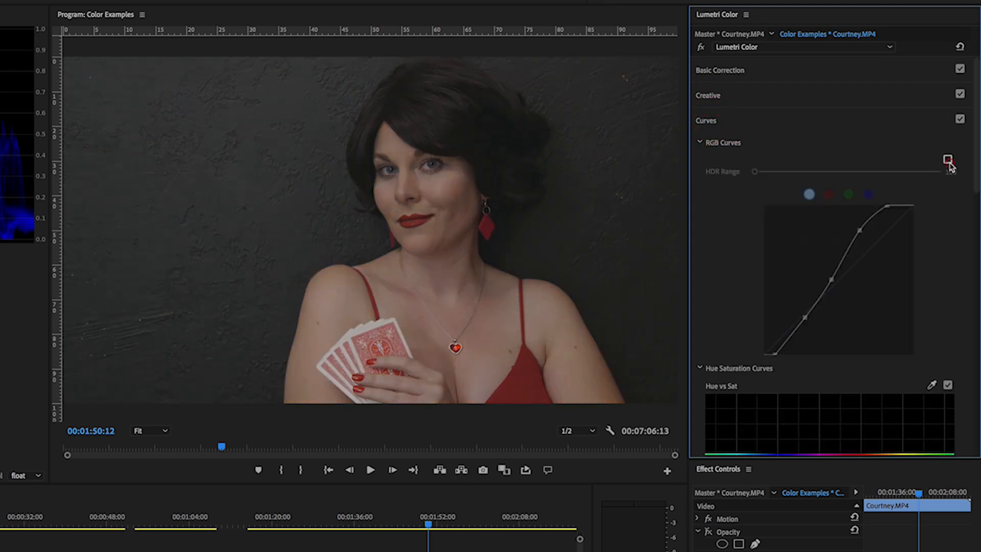
pyautogui.click(948, 160)
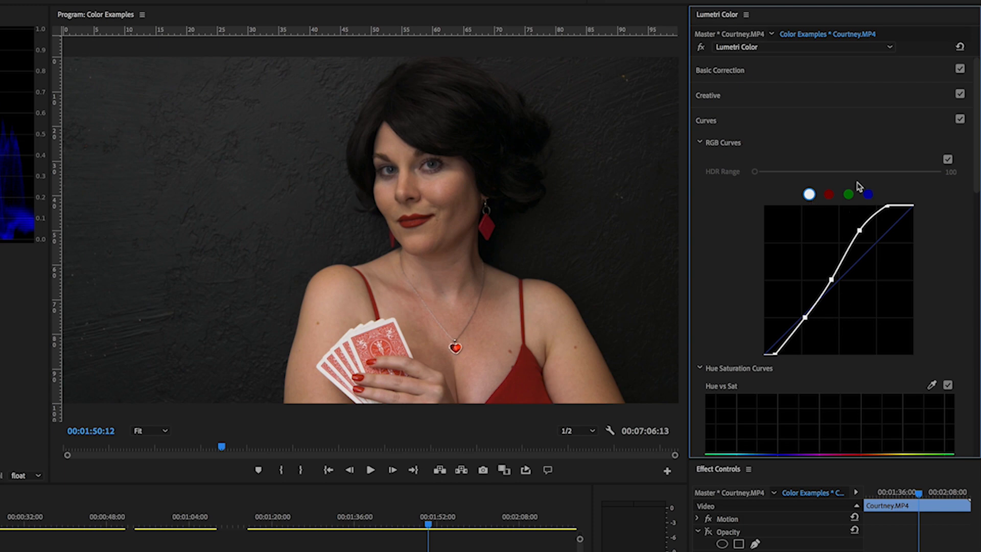
# Step: Look through the red, green and blue channel curves and try moving the red curve's white point
pyautogui.click(829, 194)
pyautogui.click(848, 195)
pyautogui.click(868, 195)
pyautogui.click(828, 195)
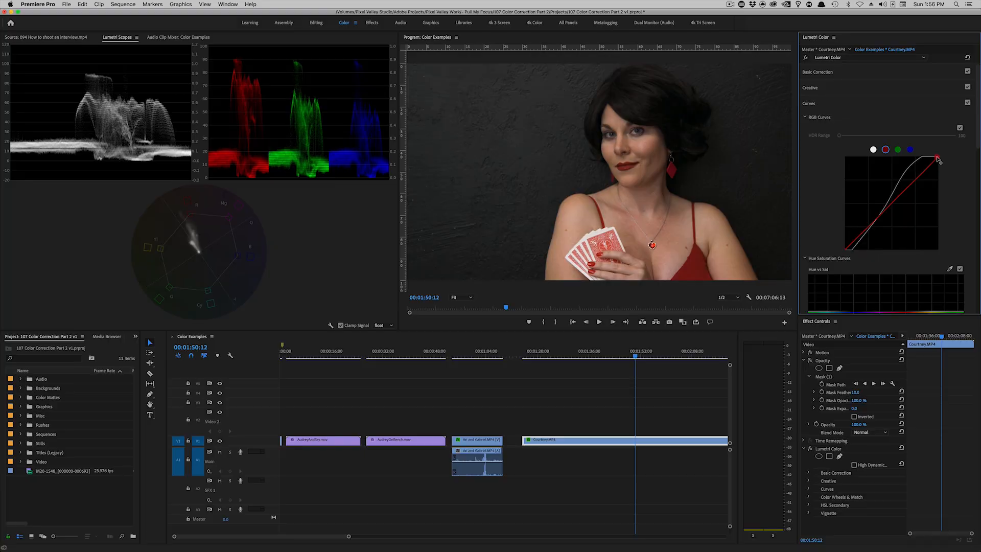
pyautogui.moveTo(937, 158)
pyautogui.mouseDown()
pyautogui.moveTo(916, 157)
pyautogui.moveTo(951, 151)
pyautogui.mouseUp()
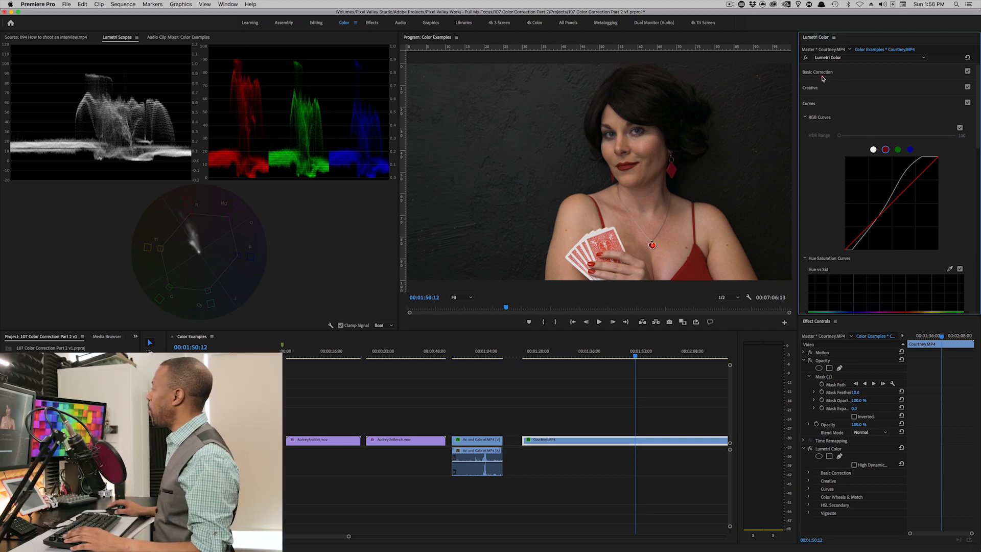
# Step: Try sampling the playing cards with the white balance selector in Basic Correction, and undo the change
pyautogui.click(818, 72)
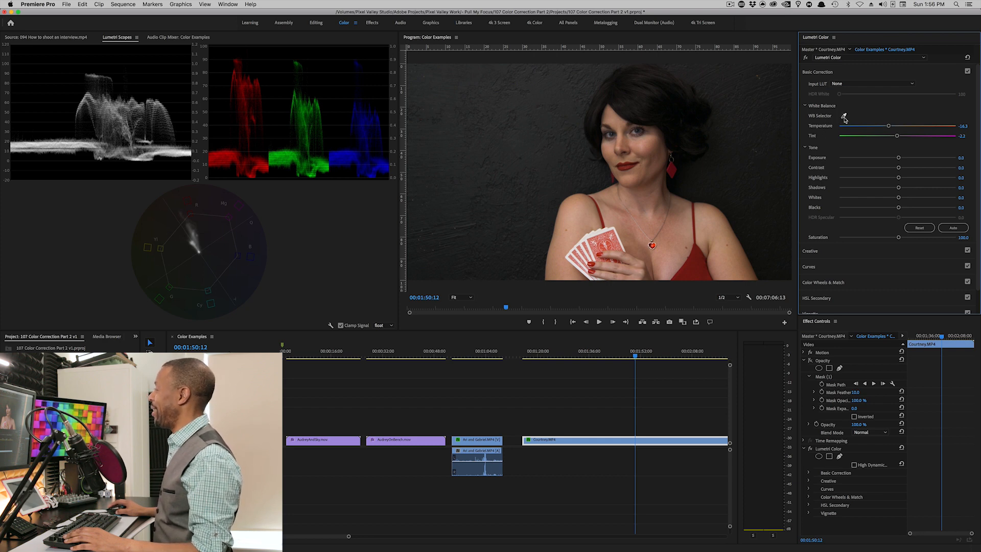
pyautogui.click(844, 117)
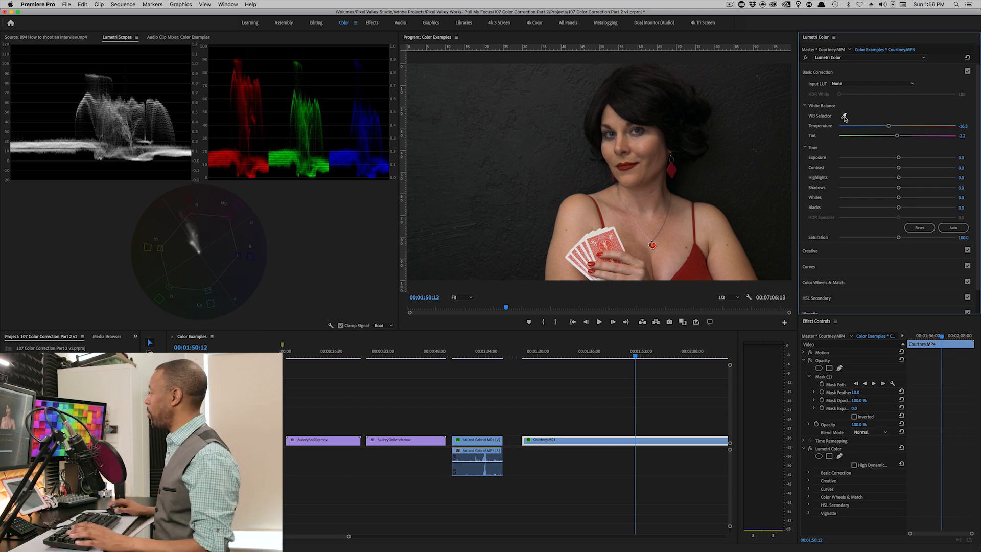
pyautogui.click(593, 234)
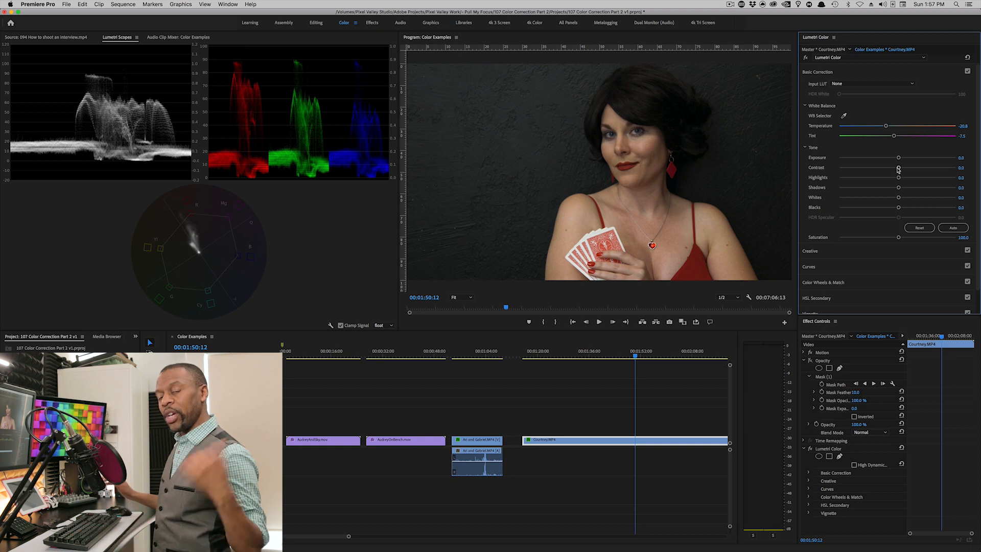
pyautogui.press('super+z')
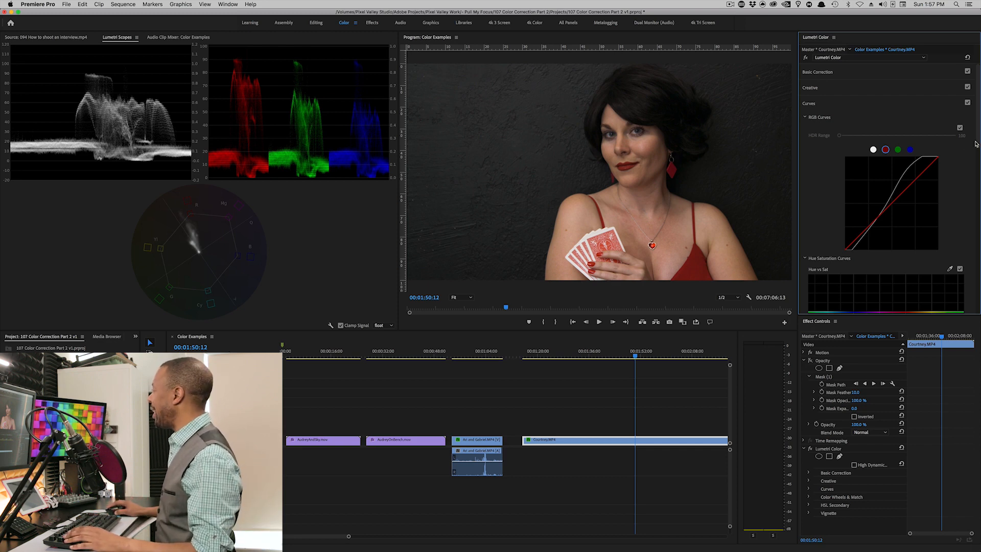
# Step: Add points to the Ari and Gabriel.MP4 clip's Hue vs Sat curve around cyan, lowering yellow saturation and raising purple
pyautogui.scroll(-3, 971, 165)
pyautogui.scroll(-5, 970, 166)
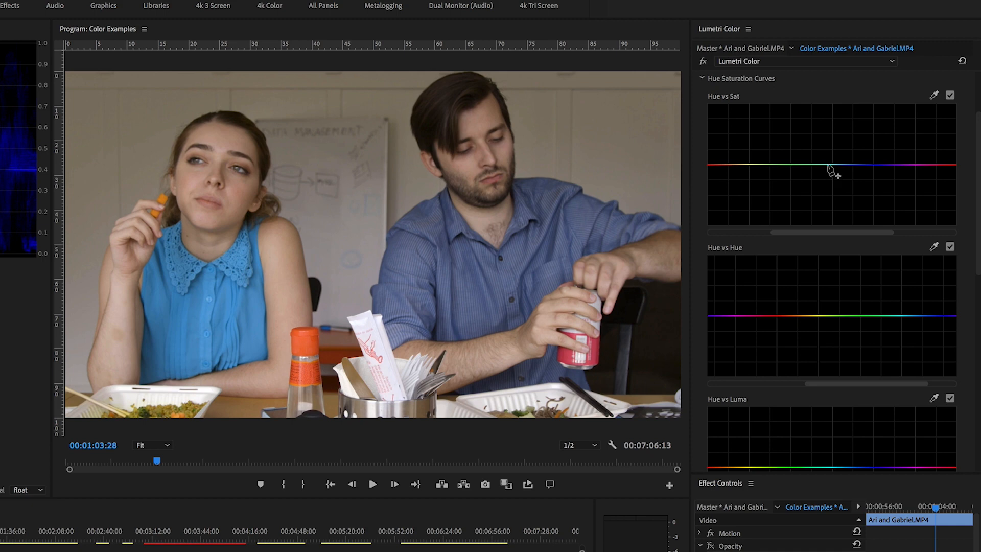
pyautogui.moveTo(826, 166)
pyautogui.mouseDown()
pyautogui.moveTo(831, 232)
pyautogui.moveTo(829, 106)
pyautogui.moveTo(824, 188)
pyautogui.moveTo(817, 163)
pyautogui.moveTo(825, 139)
pyautogui.moveTo(825, 184)
pyautogui.moveTo(833, 134)
pyautogui.moveTo(838, 148)
pyautogui.moveTo(834, 115)
pyautogui.moveTo(836, 215)
pyautogui.moveTo(835, 136)
pyautogui.moveTo(835, 170)
pyautogui.mouseUp()
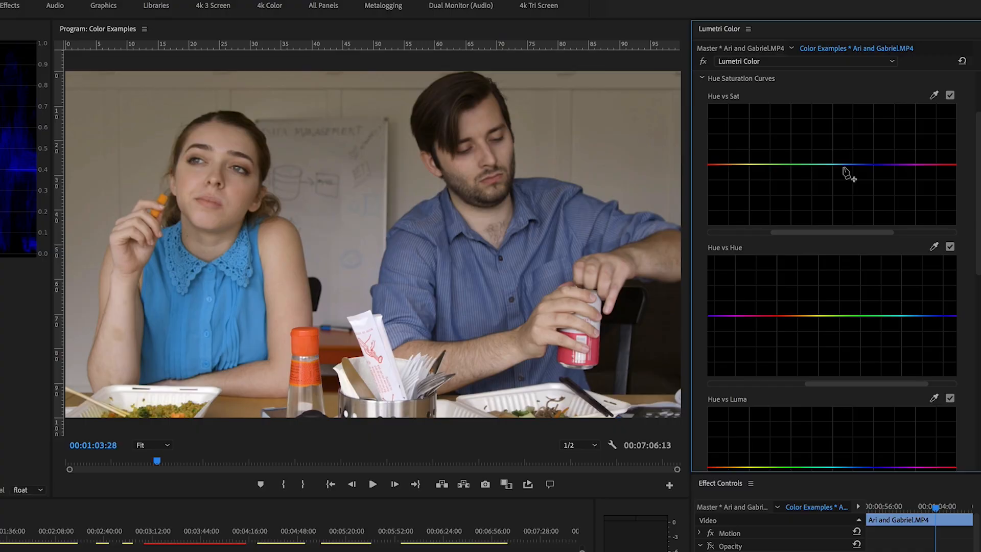
pyautogui.click(833, 165)
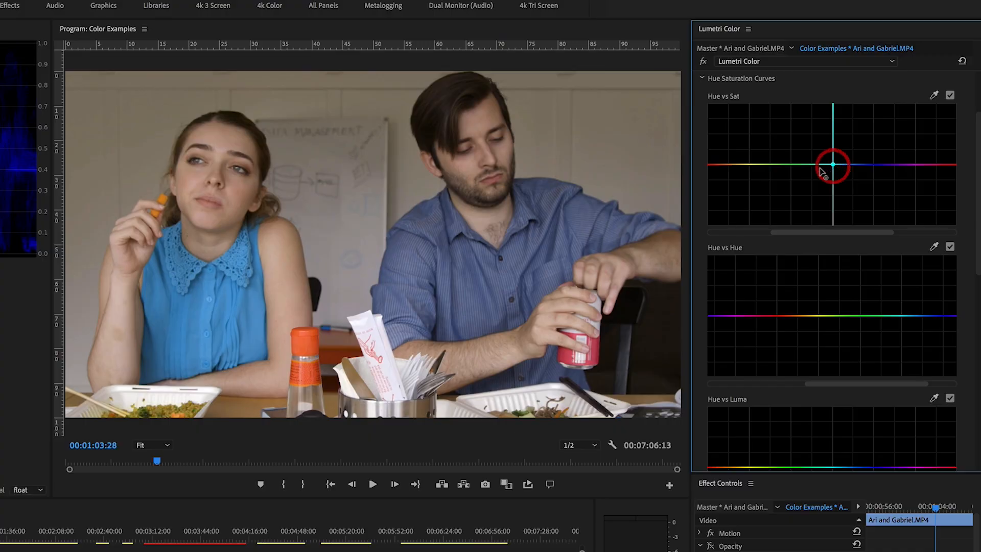
pyautogui.moveTo(755, 165); pyautogui.dragTo(756, 176)
pyautogui.moveTo(899, 170); pyautogui.dragTo(900, 154)
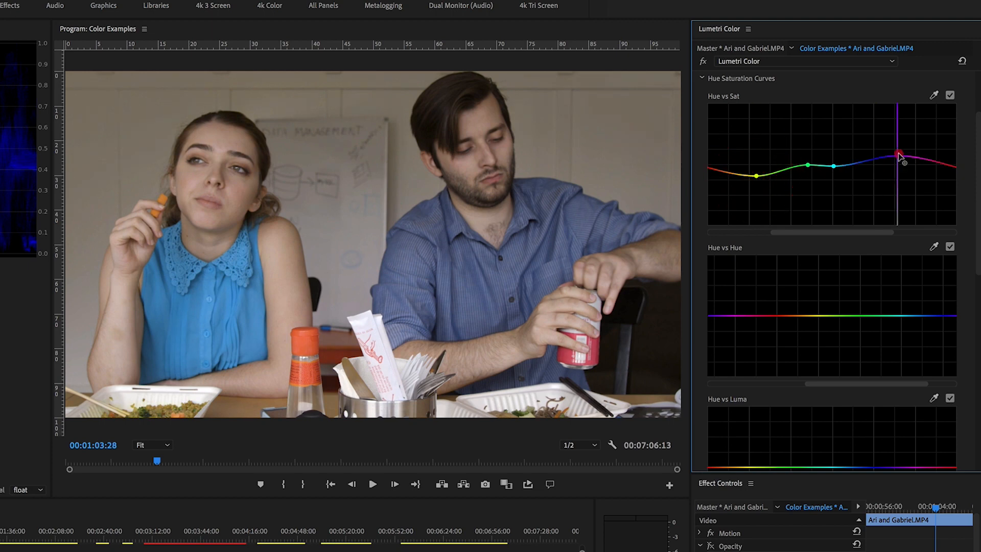
# Step: Reset the Hue vs Sat curve and add points that anchor yellow and magenta, lower green saturation and raise blue saturation
pyautogui.doubleClick(834, 167)
pyautogui.click(749, 165)
pyautogui.moveTo(798, 165); pyautogui.dragTo(798, 174)
pyautogui.click(864, 169)
pyautogui.moveTo(872, 161); pyautogui.dragTo(872, 157)
pyautogui.click(910, 164)
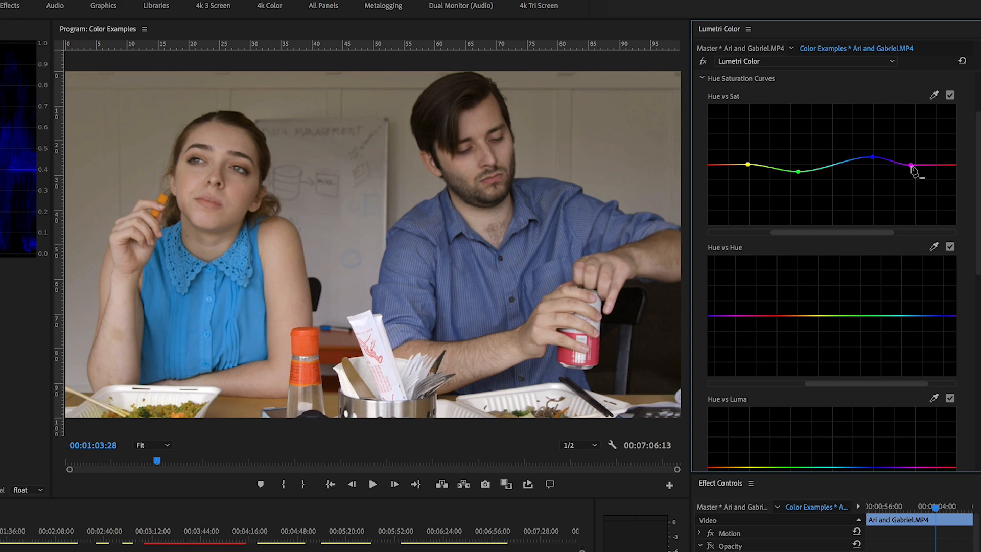
# Step: Delete the magenta and blue points from the Hue vs Sat curve and clear the remaining points
pyautogui.keyDown('alt'); pyautogui.click(912, 166); pyautogui.keyUp('alt')
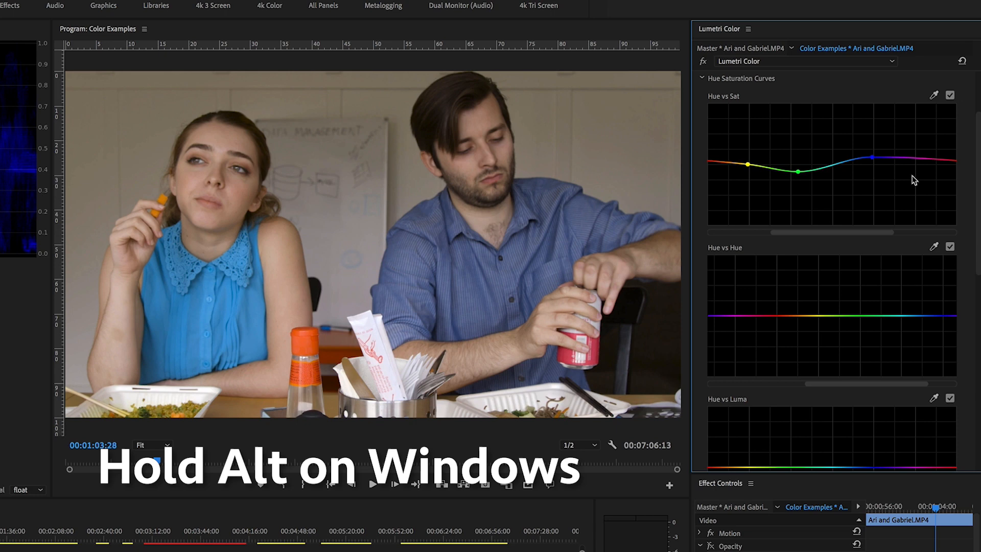
pyautogui.keyDown('alt'); pyautogui.click(874, 163); pyautogui.keyUp('alt')
pyautogui.doubleClick(813, 172)
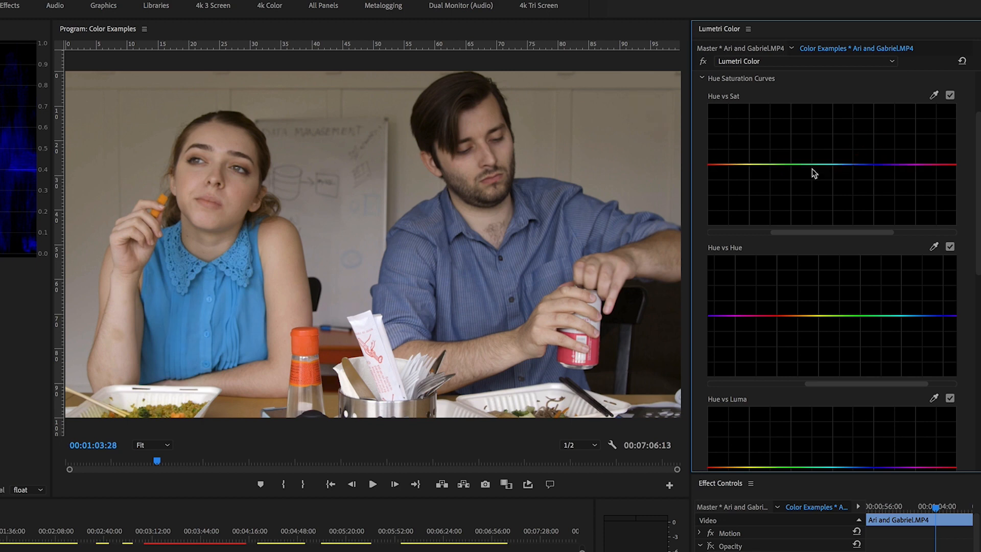
# Step: Try raising the whole Hue vs Sat curve from a single point near cyan, and reset the curve
pyautogui.moveTo(817, 165)
pyautogui.mouseDown()
pyautogui.moveTo(825, 223)
pyautogui.moveTo(819, 104)
pyautogui.moveTo(820, 147)
pyautogui.mouseUp()
pyautogui.doubleClick(819, 165)
# Step: Shift the hue range shown in the Hue vs Sat curve, try adding a blue-purple point, and reset the curve
pyautogui.moveTo(824, 234); pyautogui.dragTo(880, 228)
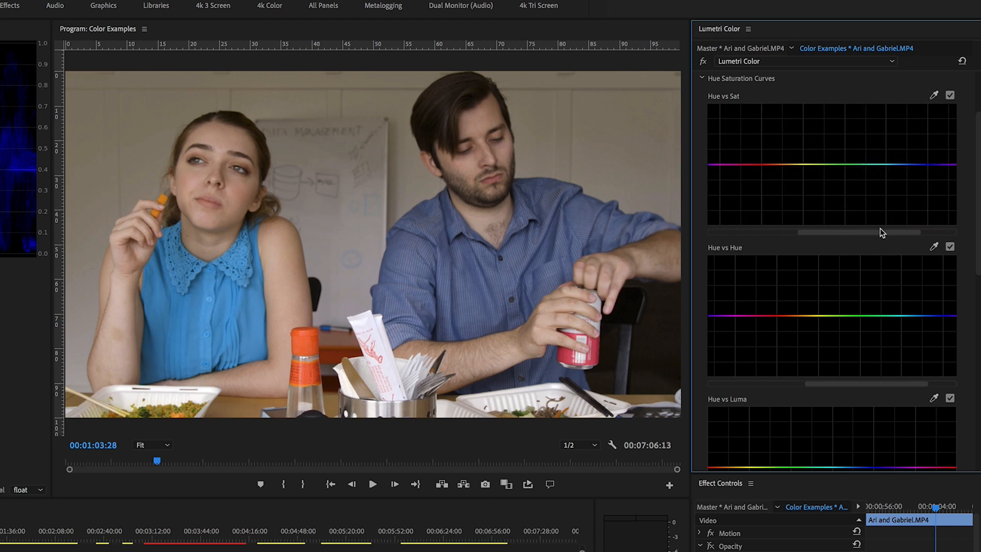
pyautogui.click(941, 165)
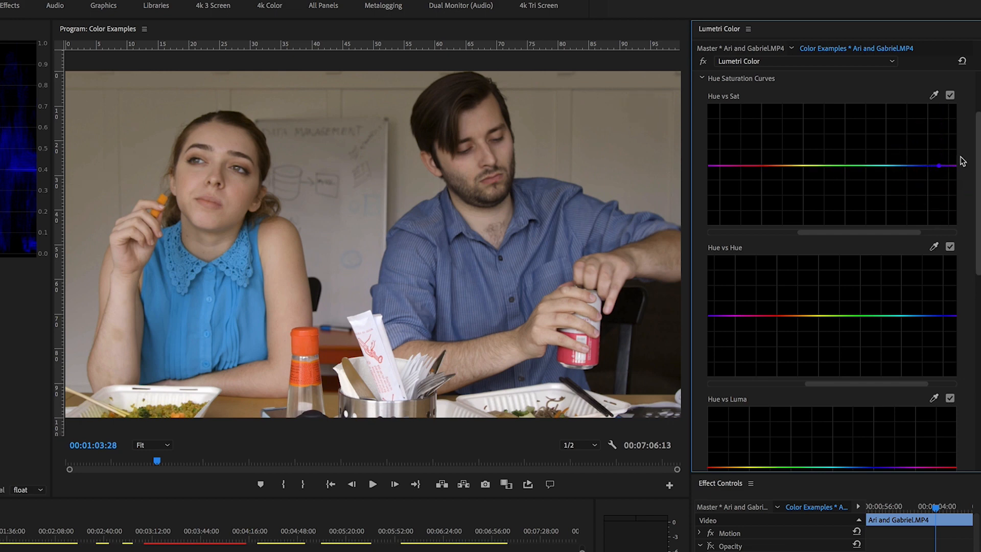
pyautogui.click(723, 166)
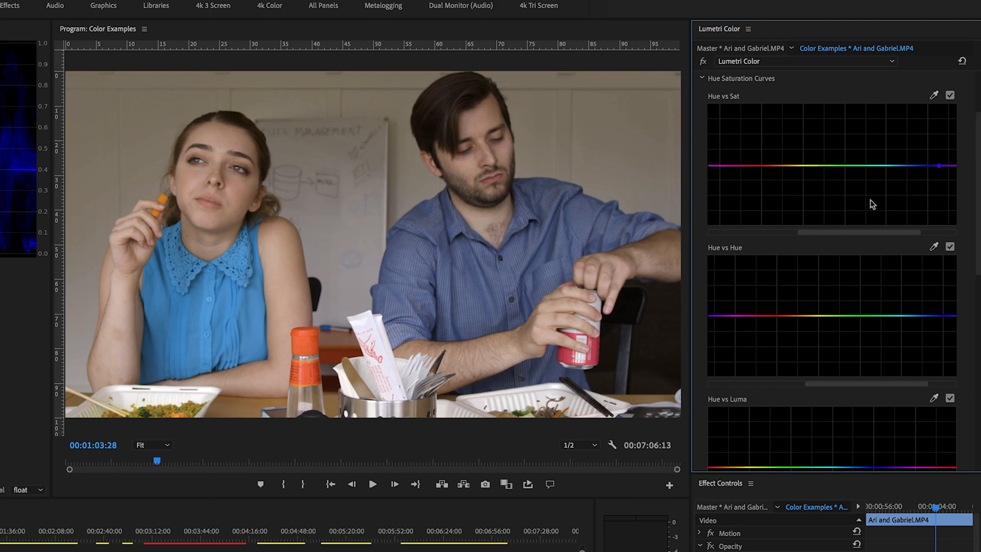
pyautogui.moveTo(868, 235); pyautogui.dragTo(777, 238)
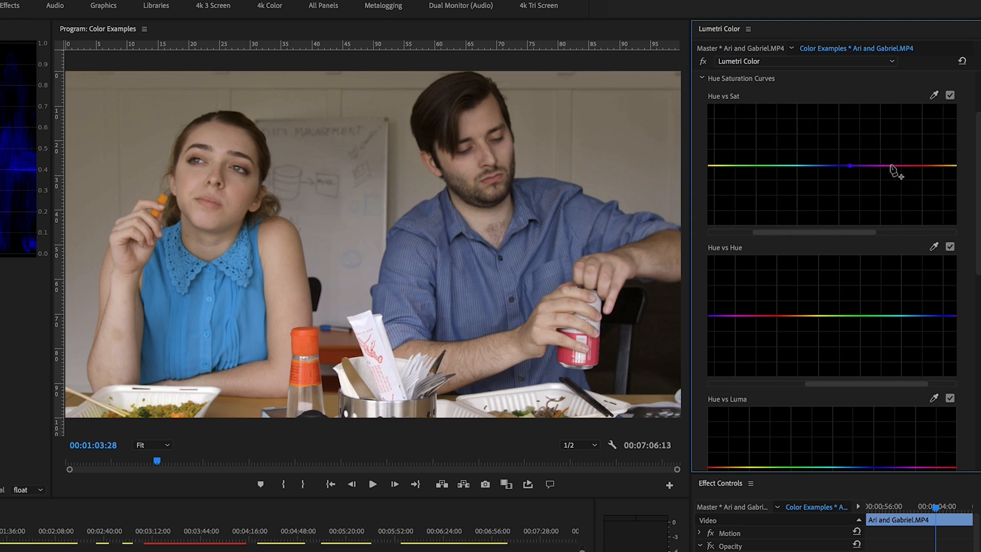
pyautogui.click(867, 165)
pyautogui.moveTo(806, 237); pyautogui.dragTo(826, 236)
pyautogui.doubleClick(828, 168)
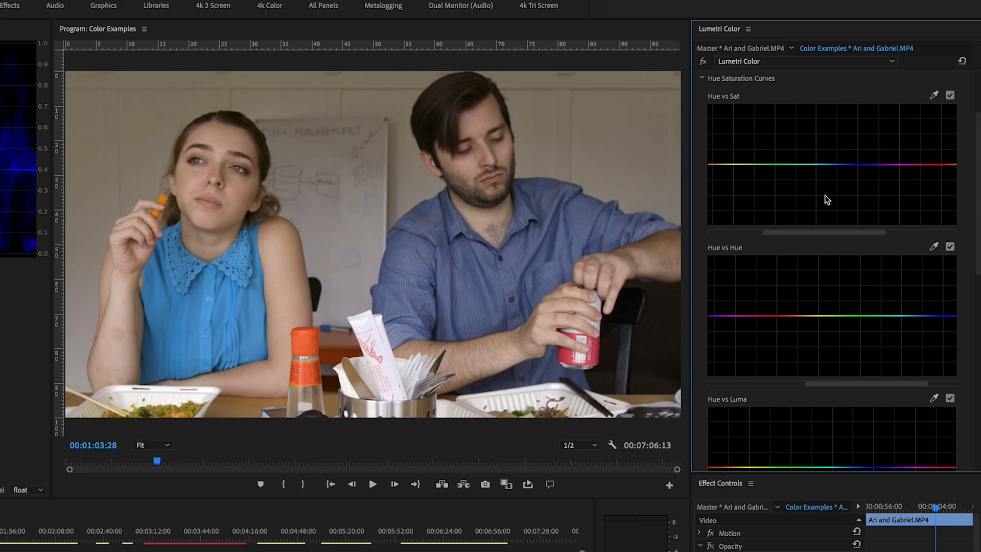
# Step: Try lowering overall saturation with a lone cyan point on the Hue vs Sat curve, and reset the curve
pyautogui.click(818, 164)
pyautogui.moveTo(819, 164)
pyautogui.mouseDown()
pyautogui.moveTo(832, 219)
pyautogui.moveTo(839, 121)
pyautogui.moveTo(795, 136)
pyautogui.moveTo(724, 132)
pyautogui.moveTo(935, 136)
pyautogui.moveTo(807, 141)
pyautogui.moveTo(820, 165)
pyautogui.mouseUp()
pyautogui.moveTo(832, 167)
pyautogui.mouseDown()
pyautogui.moveTo(842, 187)
pyautogui.moveTo(835, 138)
pyautogui.moveTo(841, 166)
pyautogui.moveTo(845, 142)
pyautogui.moveTo(834, 169)
pyautogui.mouseUp()
pyautogui.doubleClick(834, 169)
pyautogui.moveTo(816, 166); pyautogui.dragTo(820, 190)
pyautogui.doubleClick(820, 190)
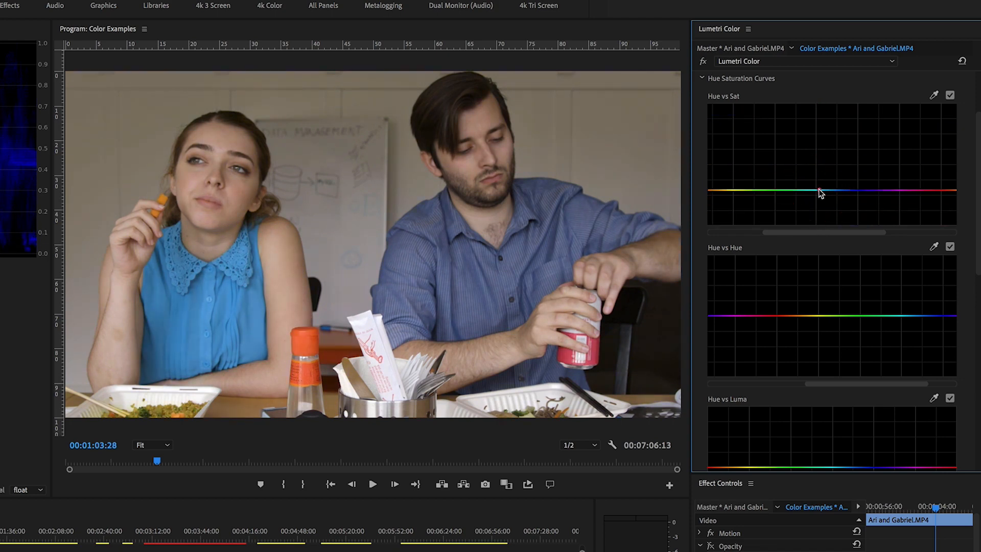
# Step: Sample the red soda can for the Hue vs Sat curve and pull the sampled red's saturation down almost to the minimum
pyautogui.click(934, 96)
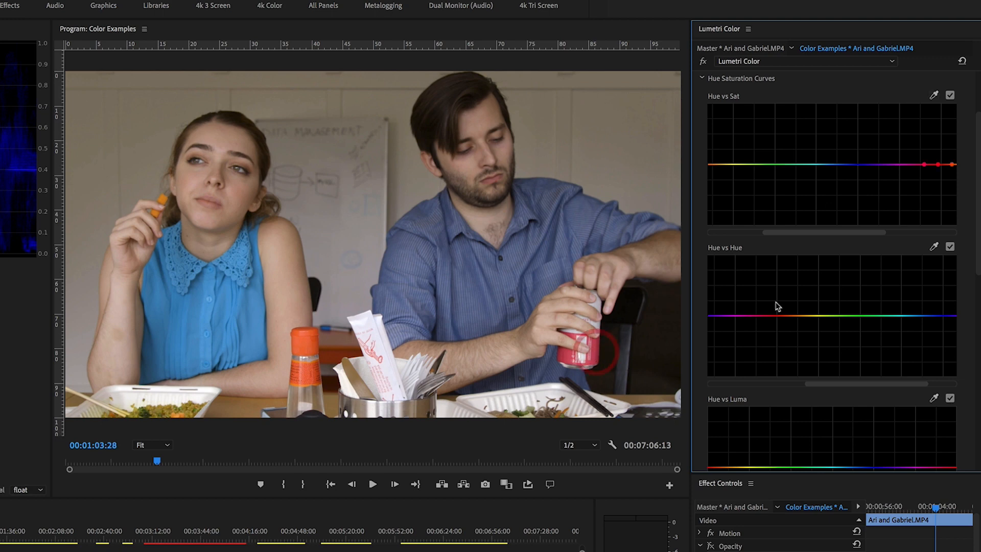
pyautogui.moveTo(840, 233); pyautogui.dragTo(801, 238)
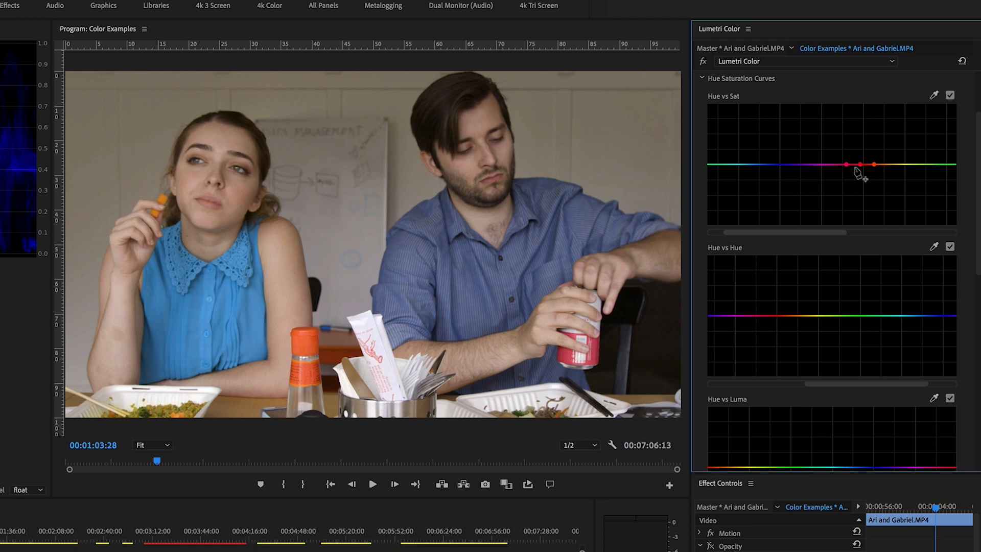
pyautogui.moveTo(860, 165); pyautogui.dragTo(854, 235)
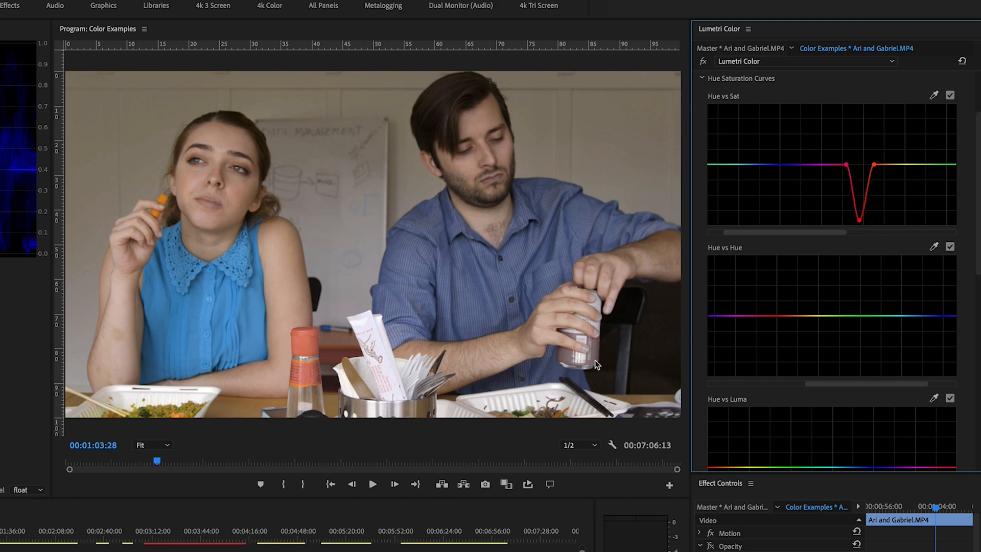
# Step: Try boosting the sampled red's saturation with narrower outer points around it on the Hue vs Sat curve, and reset the curve
pyautogui.moveTo(860, 222); pyautogui.dragTo(858, 119)
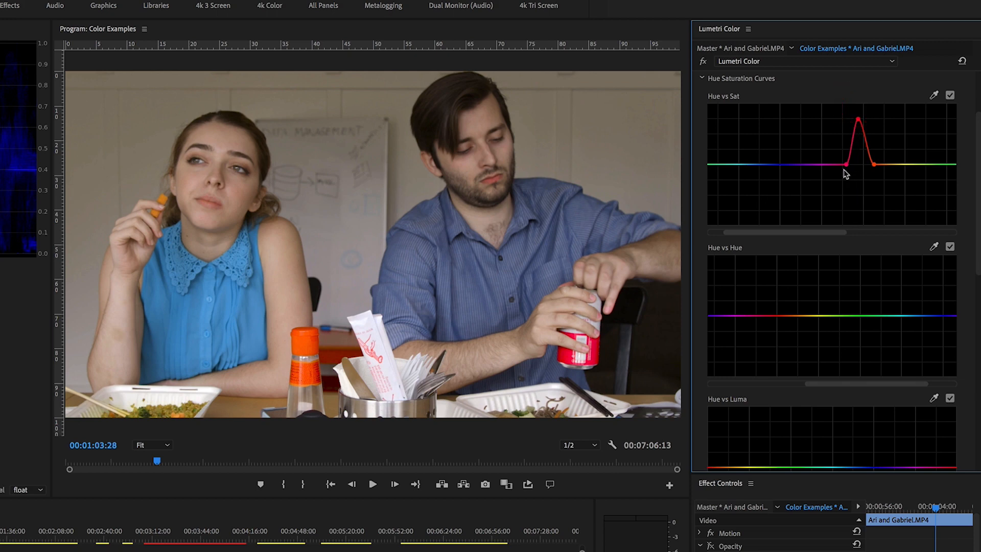
pyautogui.moveTo(847, 165)
pyautogui.mouseDown()
pyautogui.moveTo(835, 164)
pyautogui.moveTo(883, 164)
pyautogui.moveTo(866, 165)
pyautogui.mouseUp()
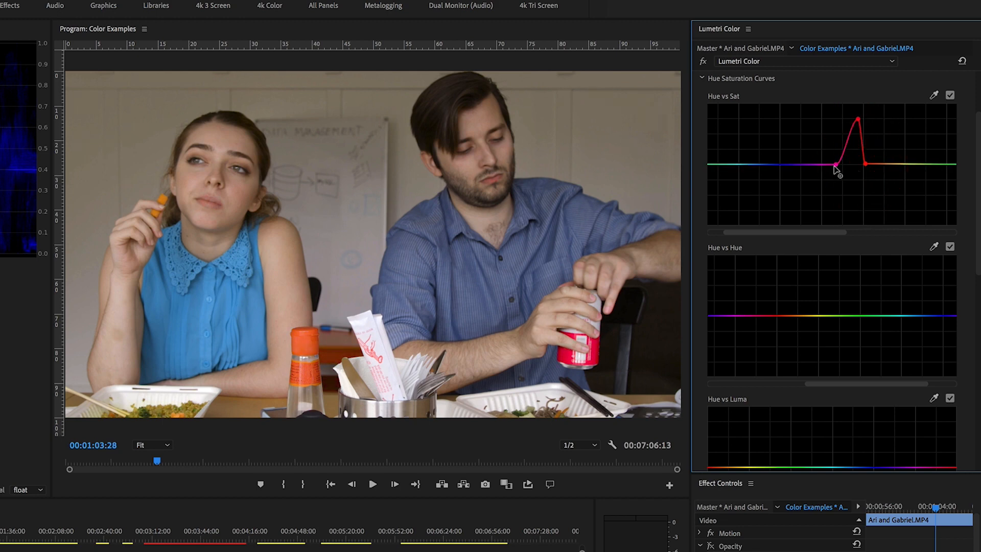
pyautogui.moveTo(836, 165); pyautogui.dragTo(853, 164)
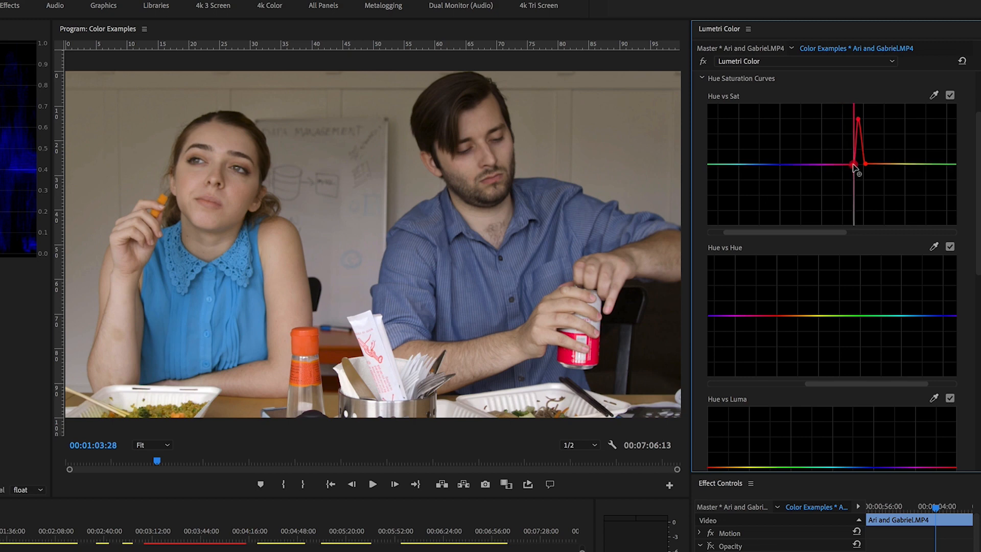
pyautogui.doubleClick(861, 134)
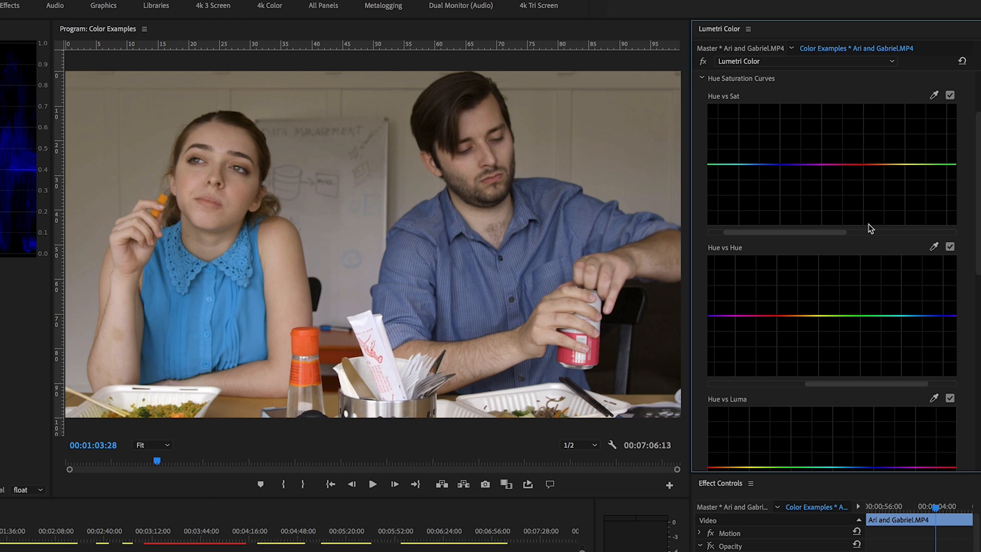
# Step: Try shifting the orange skin-tone range with a point on the Hue vs Hue curve, and reset the curve
pyautogui.moveTo(977, 240); pyautogui.dragTo(979, 309)
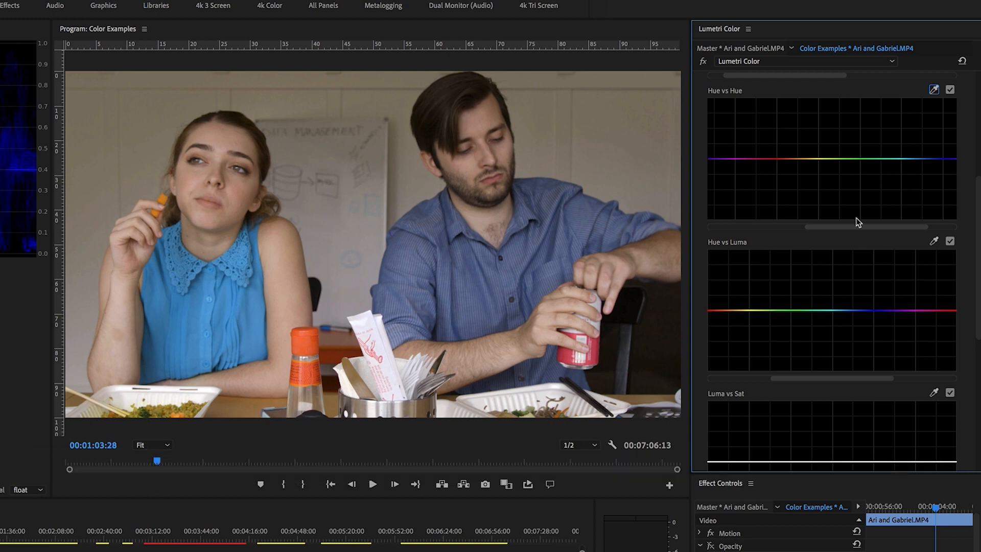
pyautogui.click(776, 157)
pyautogui.click(838, 159)
pyautogui.click(777, 159)
pyautogui.click(828, 162)
pyautogui.moveTo(829, 167)
pyautogui.mouseDown()
pyautogui.moveTo(833, 191)
pyautogui.moveTo(834, 136)
pyautogui.moveTo(821, 197)
pyautogui.moveTo(823, 138)
pyautogui.moveTo(815, 186)
pyautogui.moveTo(818, 148)
pyautogui.moveTo(826, 175)
pyautogui.moveTo(824, 165)
pyautogui.mouseUp()
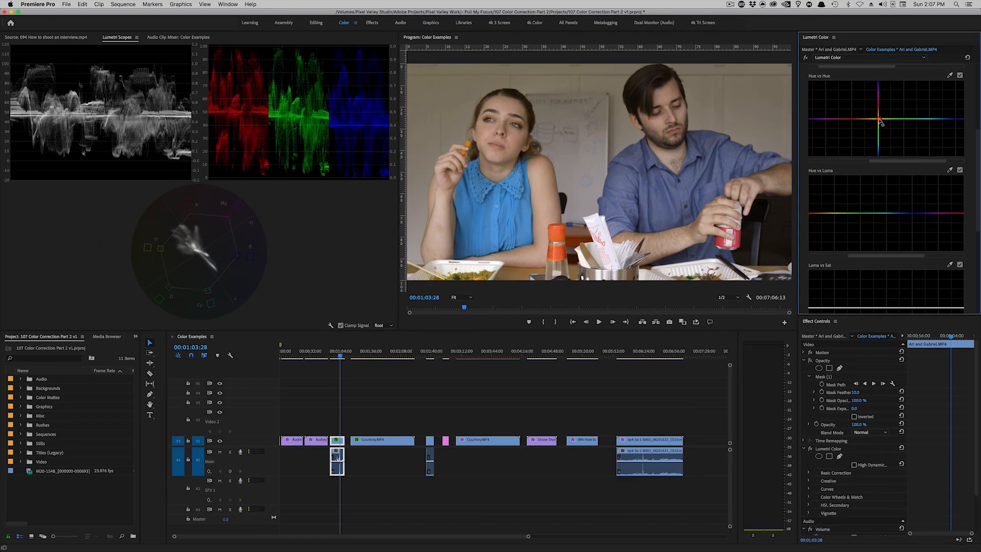
pyautogui.moveTo(880, 121)
pyautogui.mouseDown()
pyautogui.moveTo(885, 113)
pyautogui.moveTo(886, 129)
pyautogui.mouseUp()
pyautogui.doubleClick(886, 129)
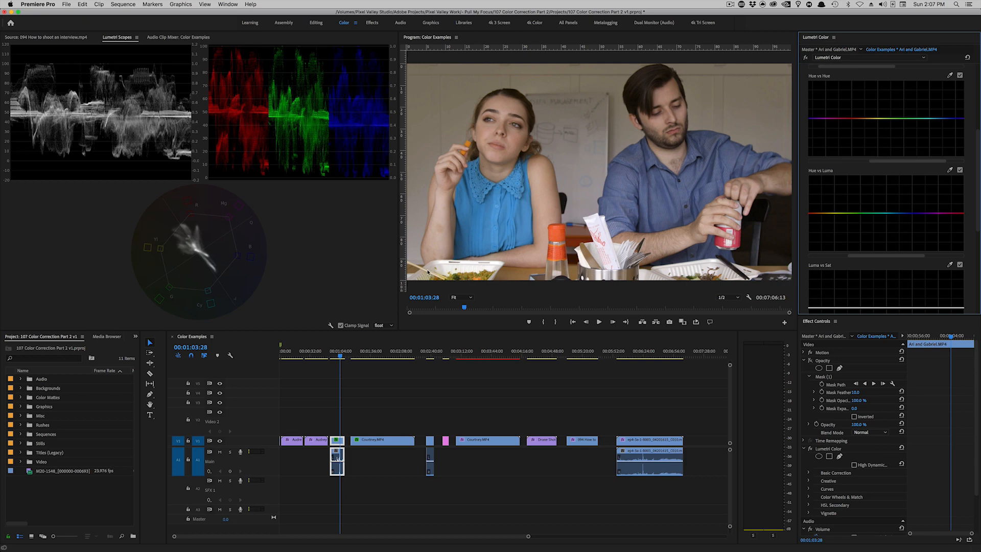
# Step: Enable the clip's Opacity effect and move its Mask (1) over the woman's face
pyautogui.click(810, 360)
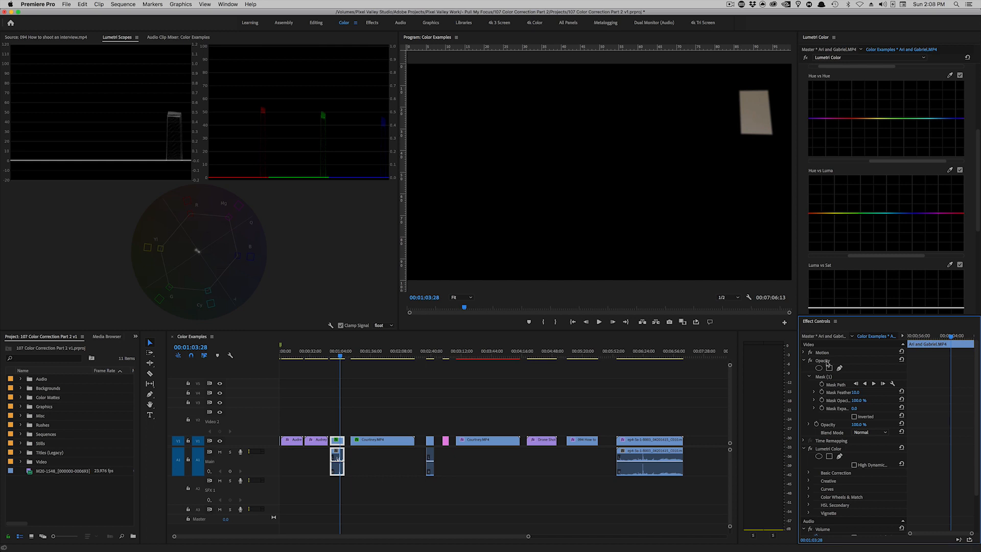
pyautogui.click(822, 378)
pyautogui.moveTo(742, 122); pyautogui.dragTo(648, 177)
pyautogui.moveTo(489, 146); pyautogui.dragTo(498, 125)
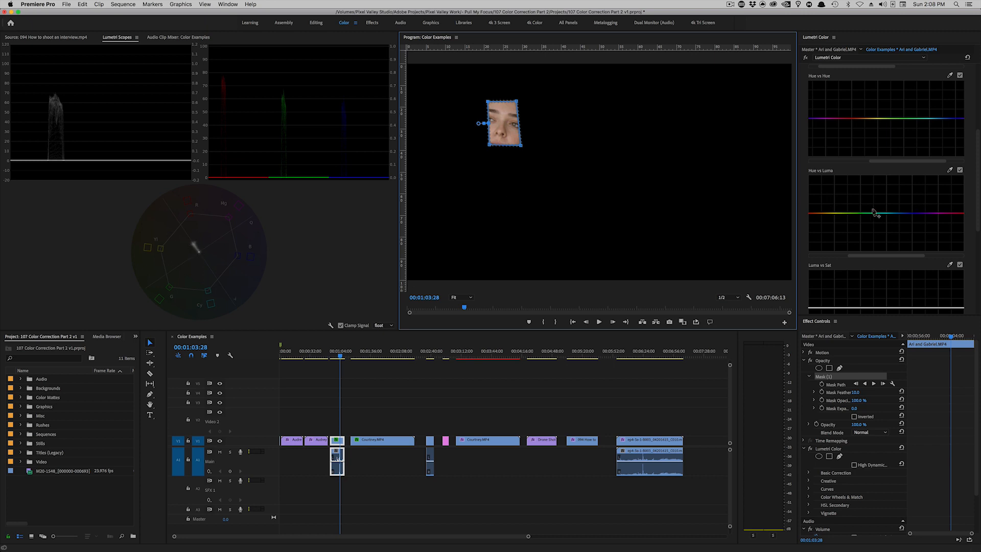
# Step: Add an orange point to the Hue vs Hue curve, raise it slightly to shift the skin tone, and disable the Opacity effect
pyautogui.click(881, 121)
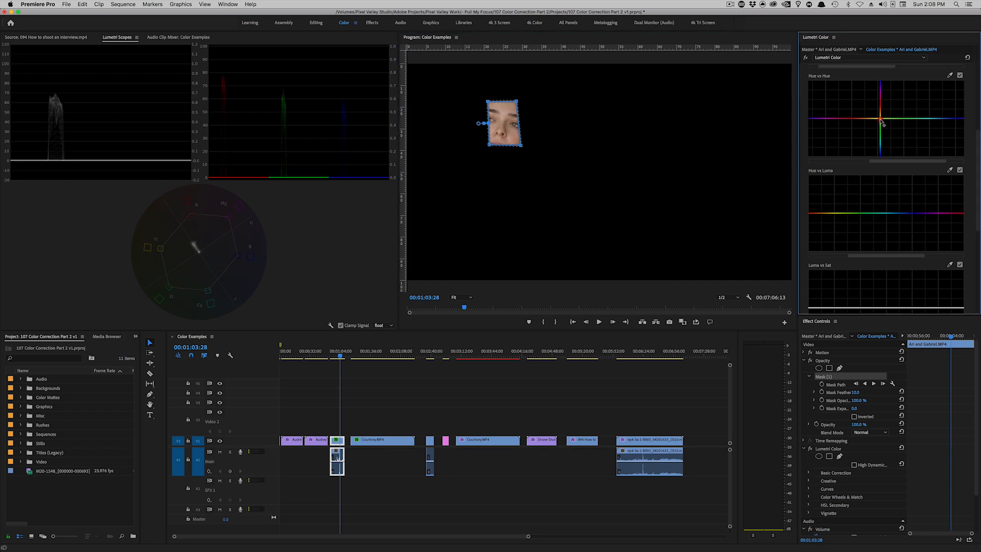
pyautogui.moveTo(880, 120); pyautogui.dragTo(879, 116)
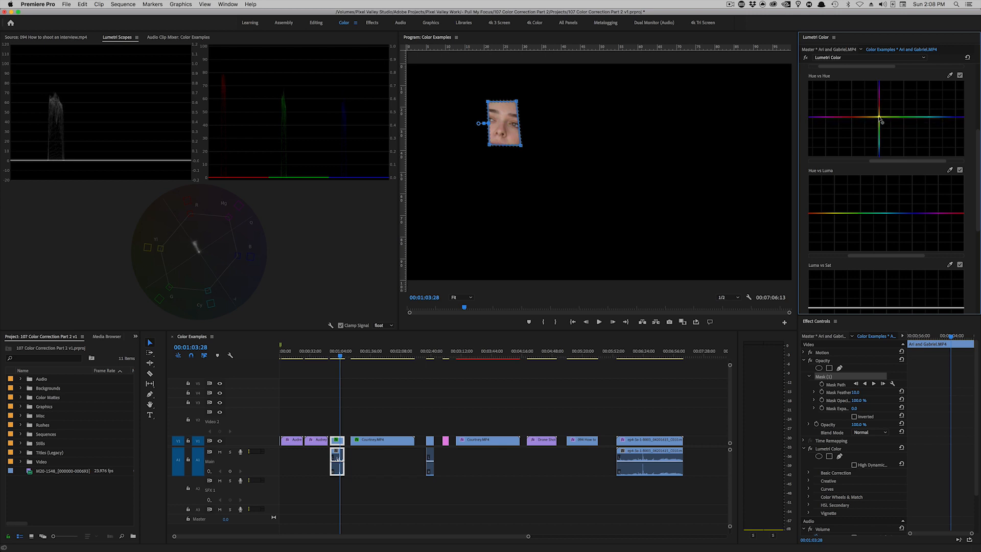
pyautogui.moveTo(879, 117); pyautogui.dragTo(879, 117)
pyautogui.click(811, 361)
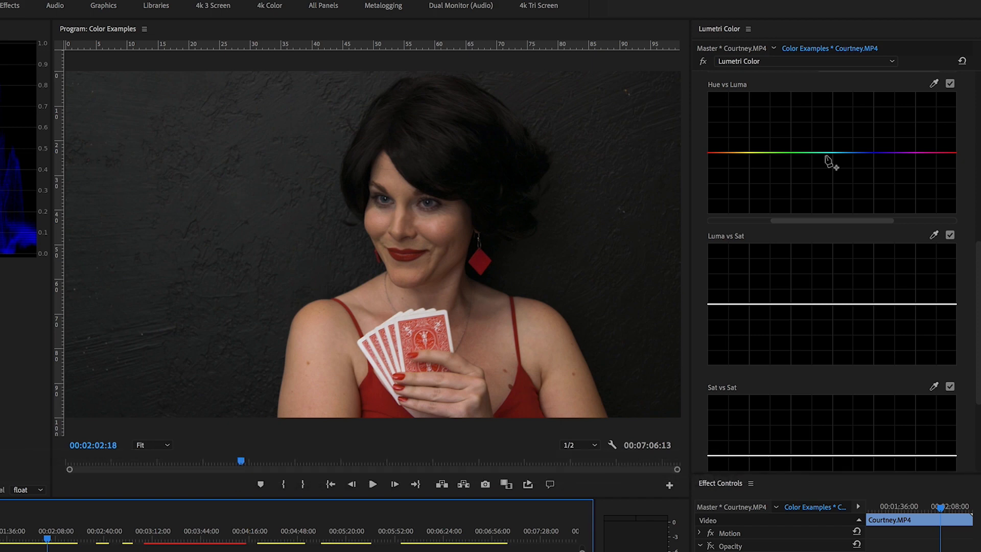
# Step: Save the project, and slightly raise the luma of the sampled orange flower in Cocktail.MP4 using the Hue vs Luma curve
pyautogui.hotkey('ctrl', 's')
pyautogui.moveTo(43, 541); pyautogui.dragTo(107, 543)
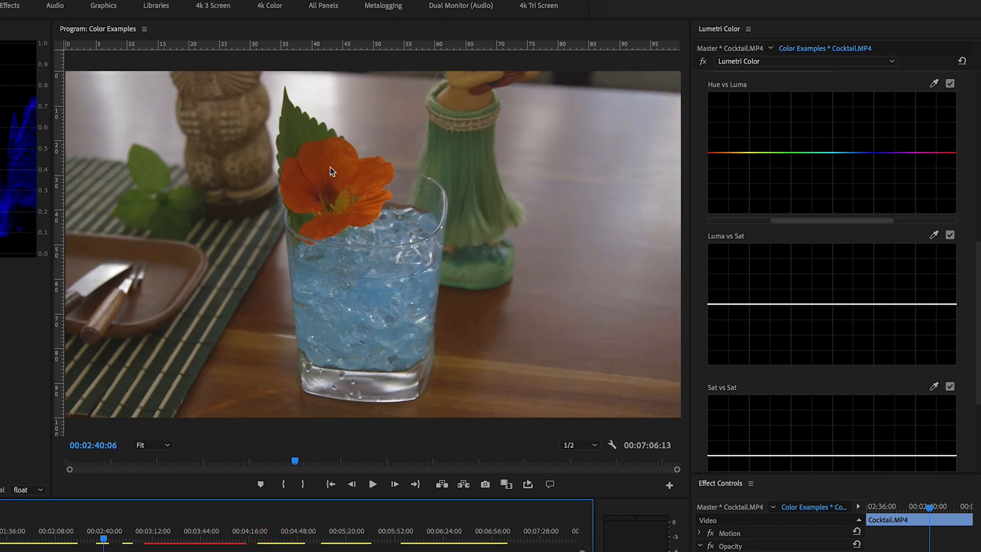
pyautogui.click(934, 82)
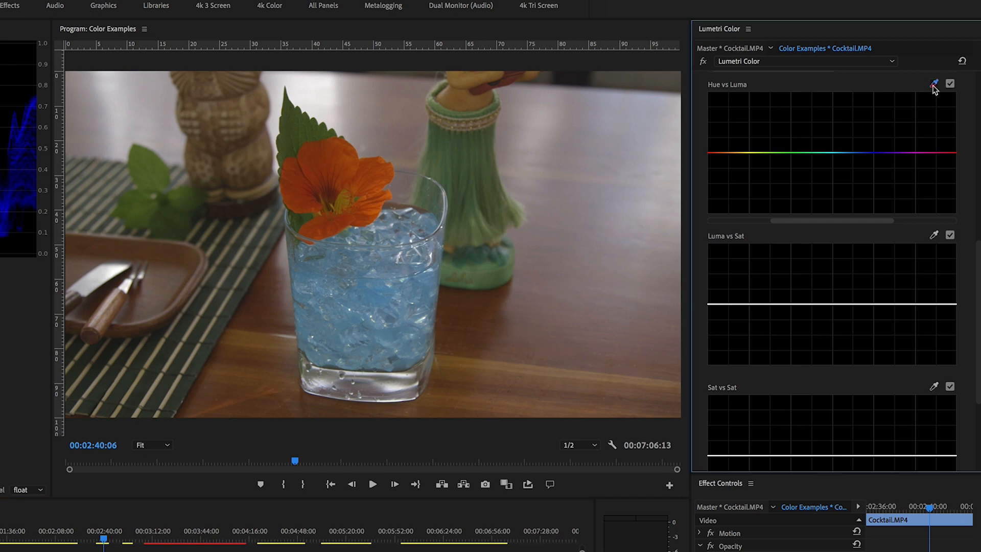
pyautogui.click(367, 157)
pyautogui.moveTo(826, 221); pyautogui.dragTo(789, 223)
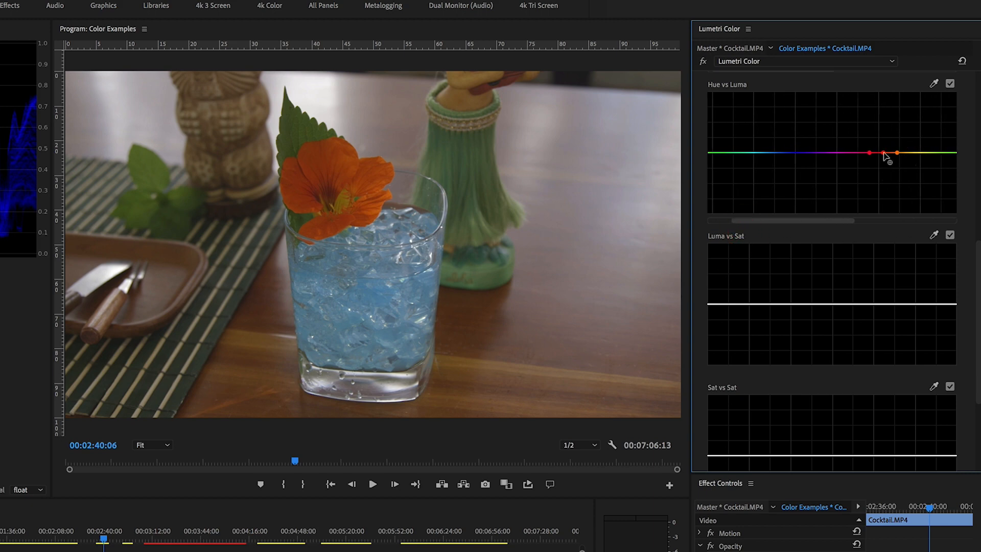
pyautogui.moveTo(883, 152)
pyautogui.mouseDown()
pyautogui.moveTo(882, 123)
pyautogui.moveTo(881, 166)
pyautogui.moveTo(881, 148)
pyautogui.mouseUp()
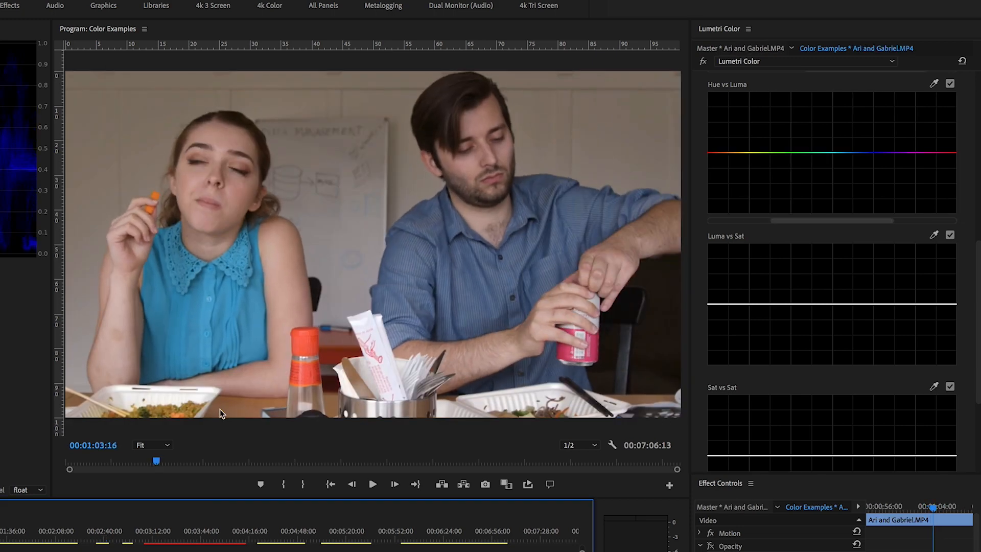
# Step: Sample the woman's blue top in Ari and Gabriel.MP4 for the Hue vs Luma curve and darken that blue strongly
pyautogui.click(933, 85)
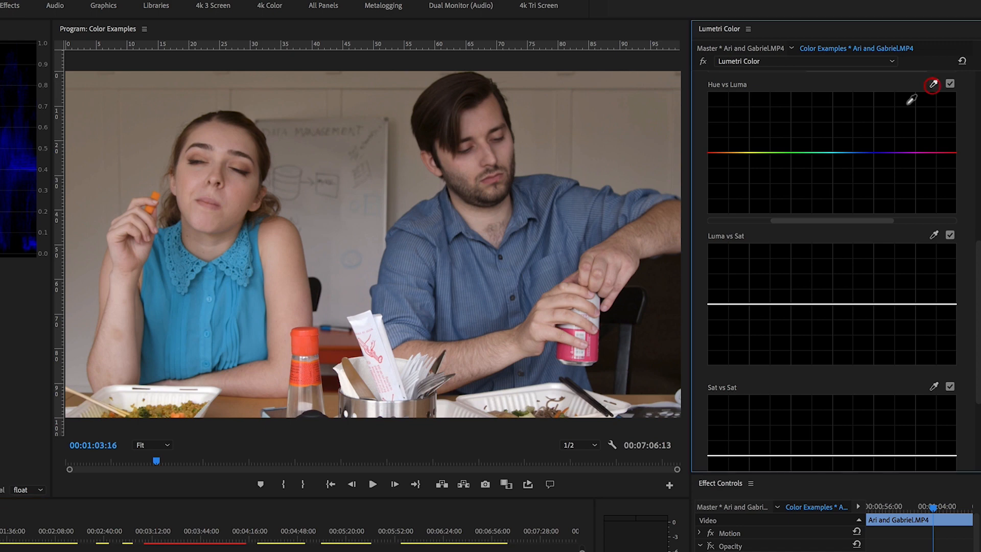
pyautogui.click(237, 300)
pyautogui.moveTo(857, 153); pyautogui.dragTo(854, 199)
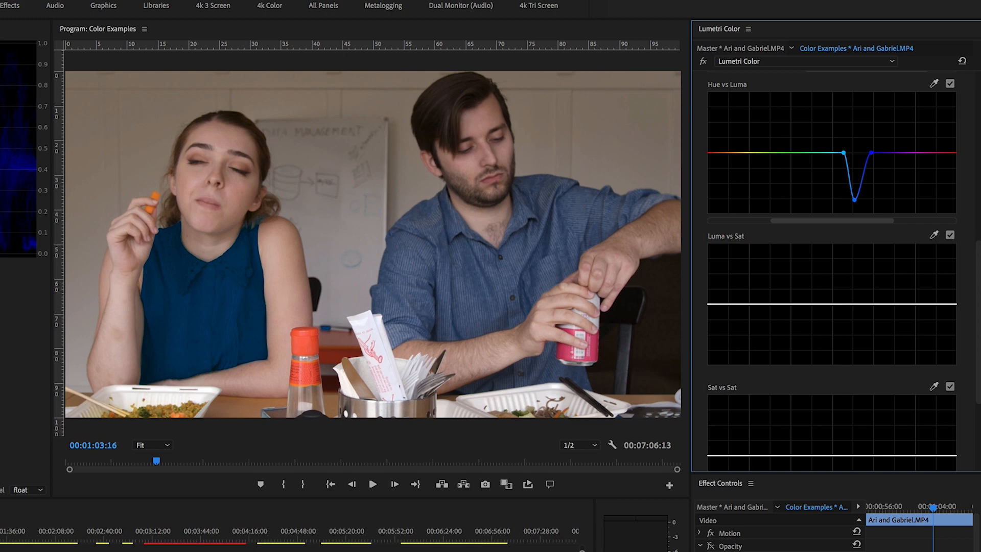
# Step: Play back part of the clip to check the darkened top, and reset the Hue vs Luma curve
pyautogui.press('space')
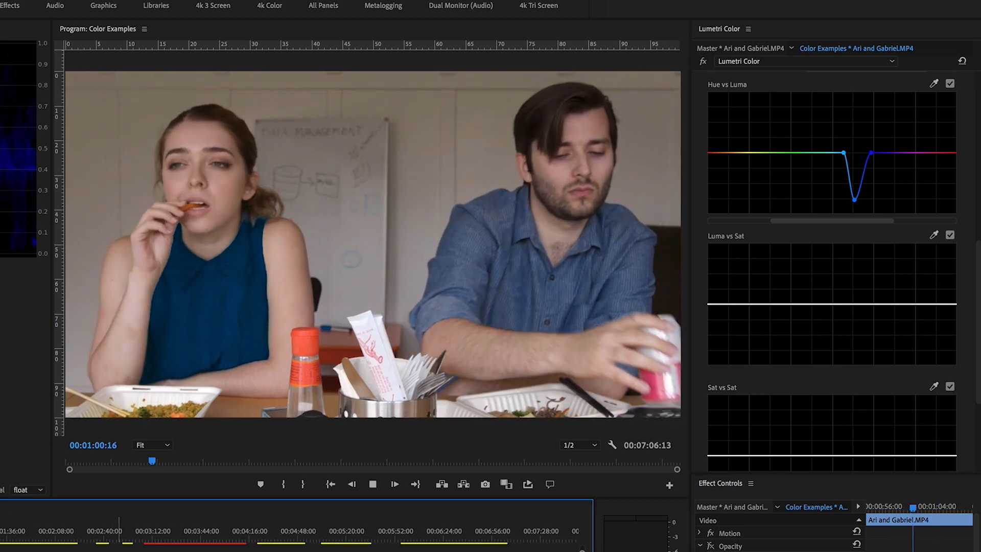
pyautogui.press('space')
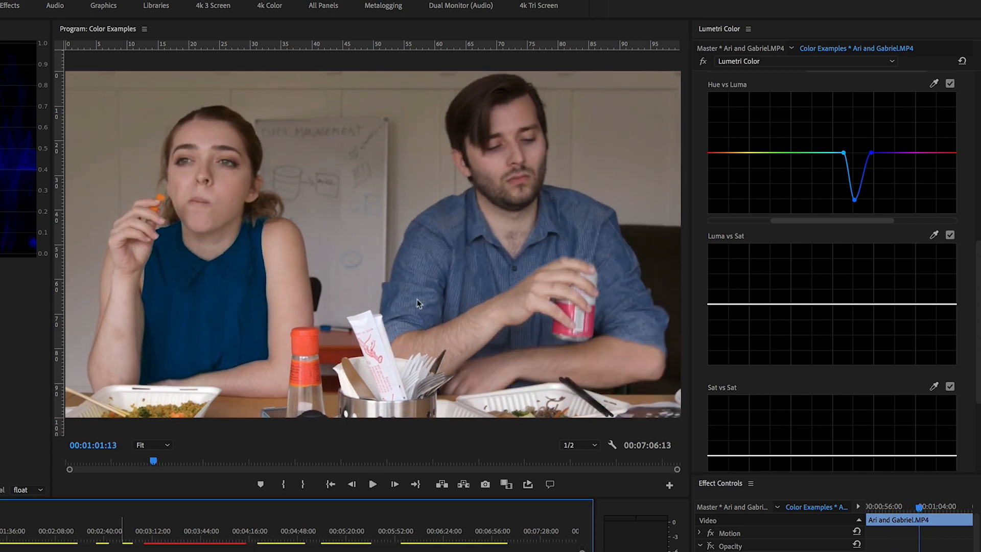
pyautogui.doubleClick(855, 201)
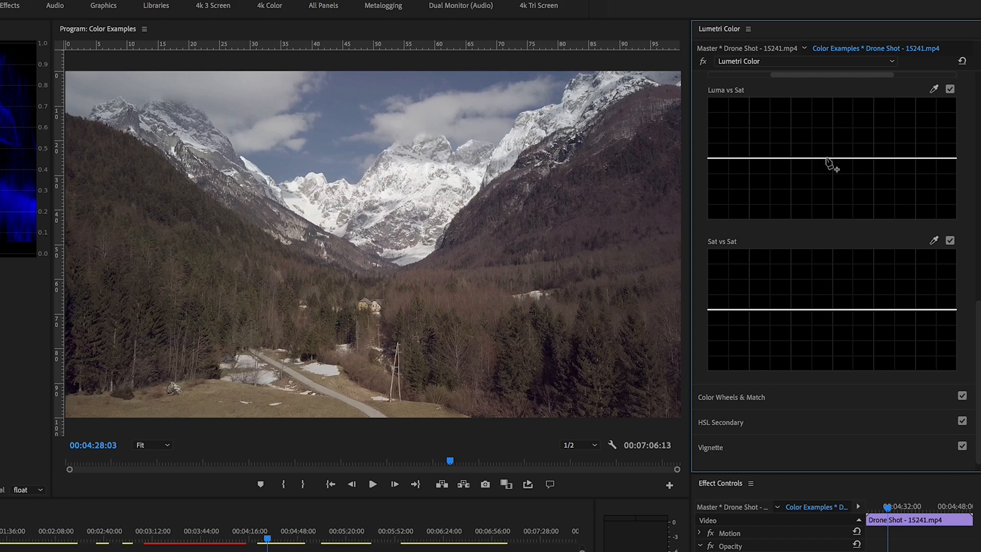
# Step: Go back to a slightly earlier frame of the drone shot and set its Basic Correction saturation to 200
pyautogui.moveTo(274, 544); pyautogui.dragTo(266, 540)
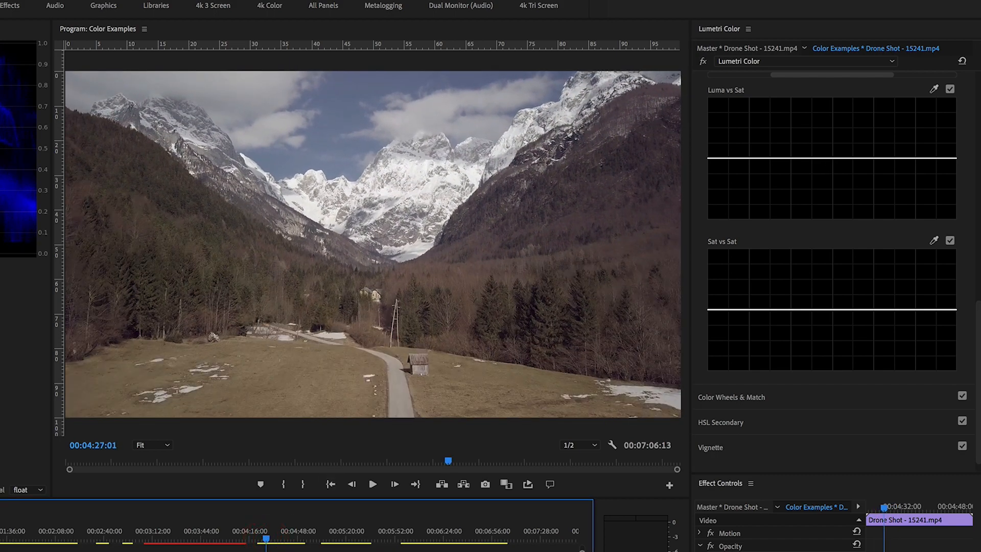
pyautogui.moveTo(977, 309); pyautogui.dragTo(978, 76)
pyautogui.click(732, 86)
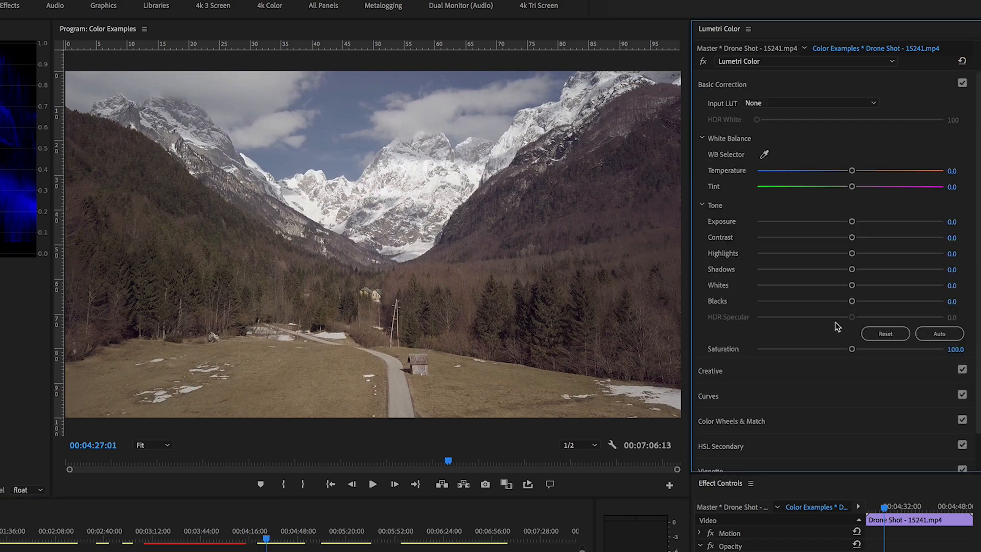
pyautogui.moveTo(862, 354); pyautogui.dragTo(957, 364)
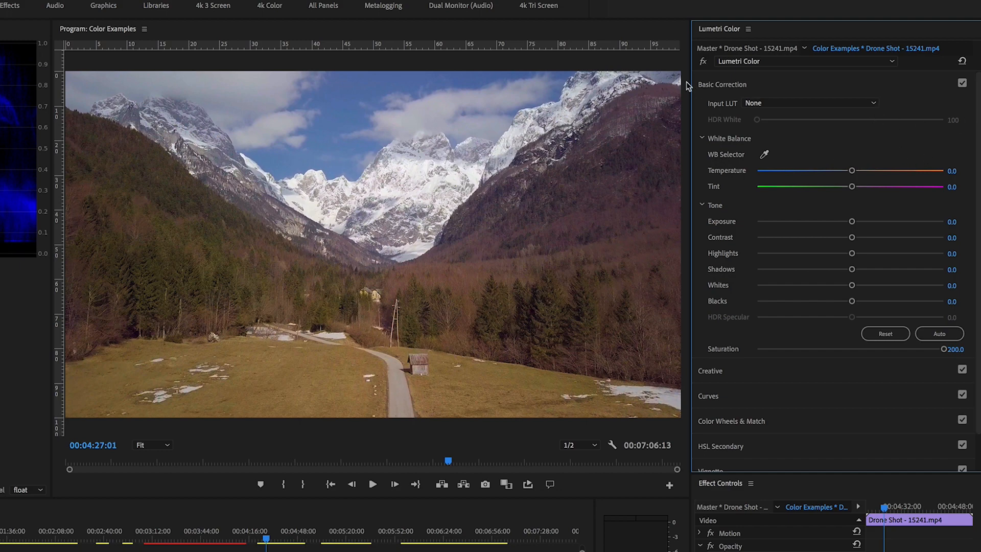
# Step: Lower the midpoint of the drone shot's Luma vs Sat curve to the minimum to desaturate the whole image
pyautogui.click(715, 85)
pyautogui.click(719, 134)
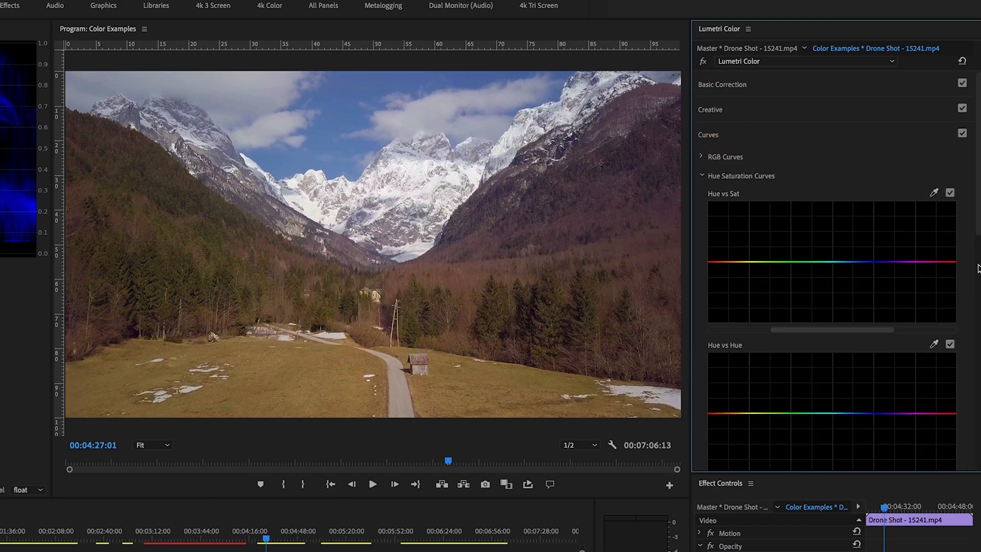
pyautogui.scroll(-10, 977, 269)
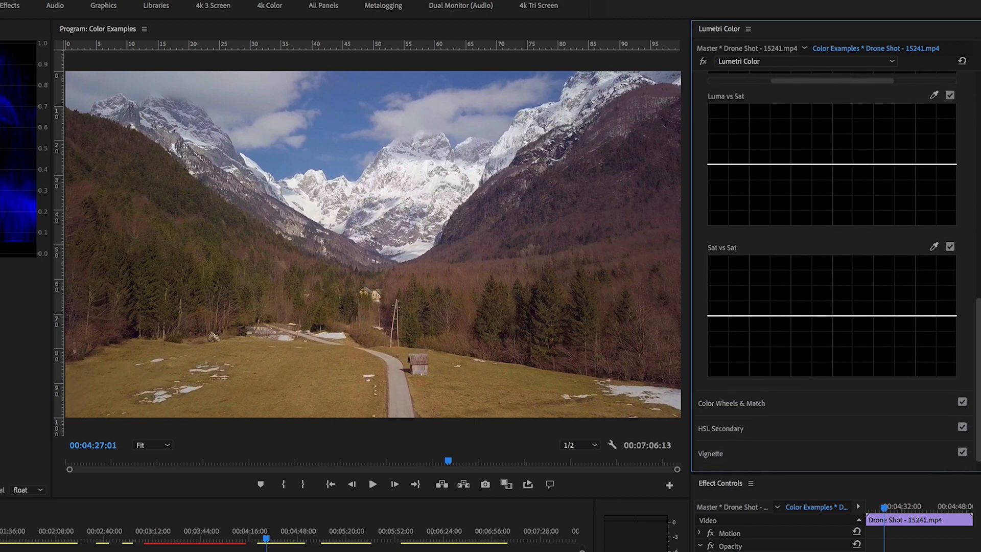
pyautogui.scroll(-1, 832, 268)
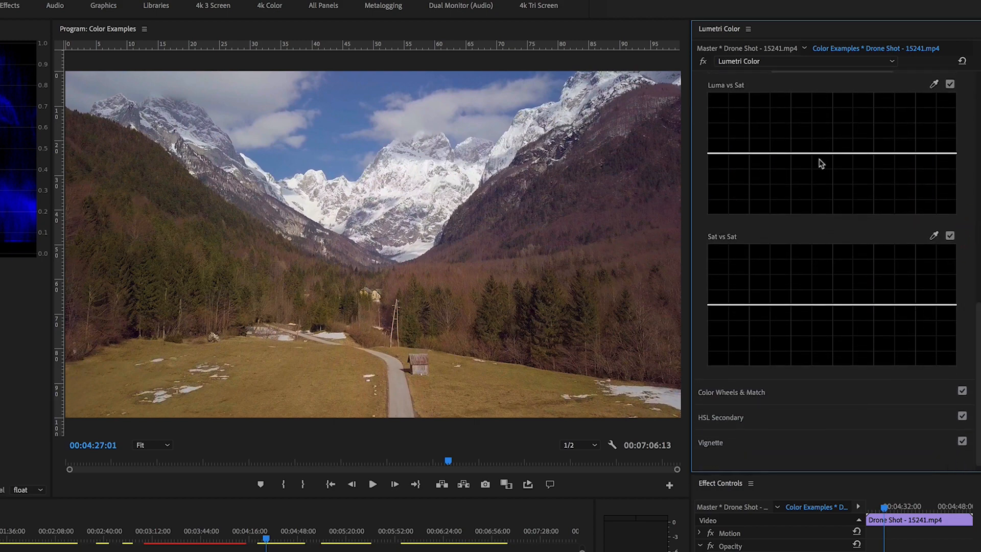
pyautogui.moveTo(833, 154); pyautogui.dragTo(836, 217)
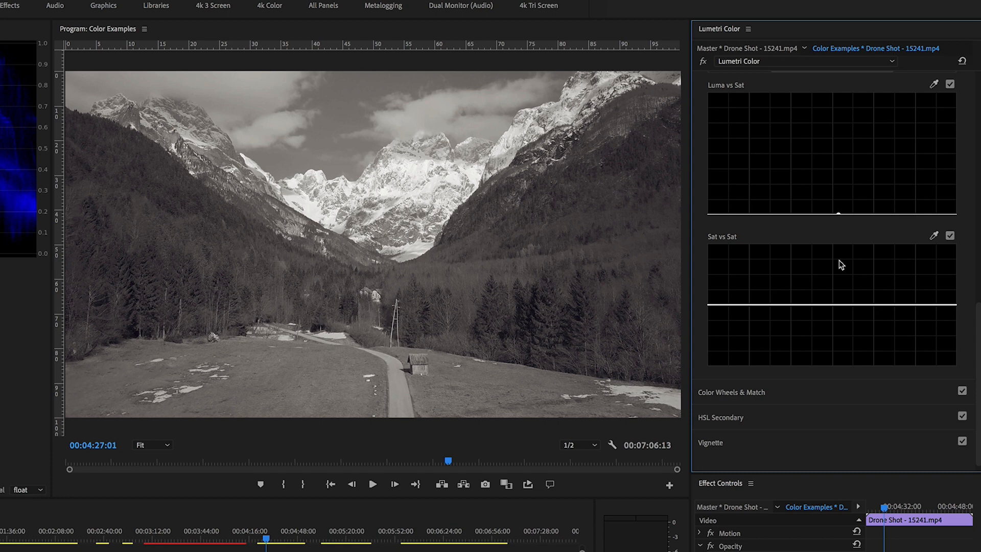
pyautogui.moveTo(838, 213); pyautogui.dragTo(833, 215)
# Step: Raise the shadow end of the Luma vs Sat curve to maximum, keep the midpoint at minimum, and play back the clip
pyautogui.moveTo(717, 215); pyautogui.dragTo(668, 91)
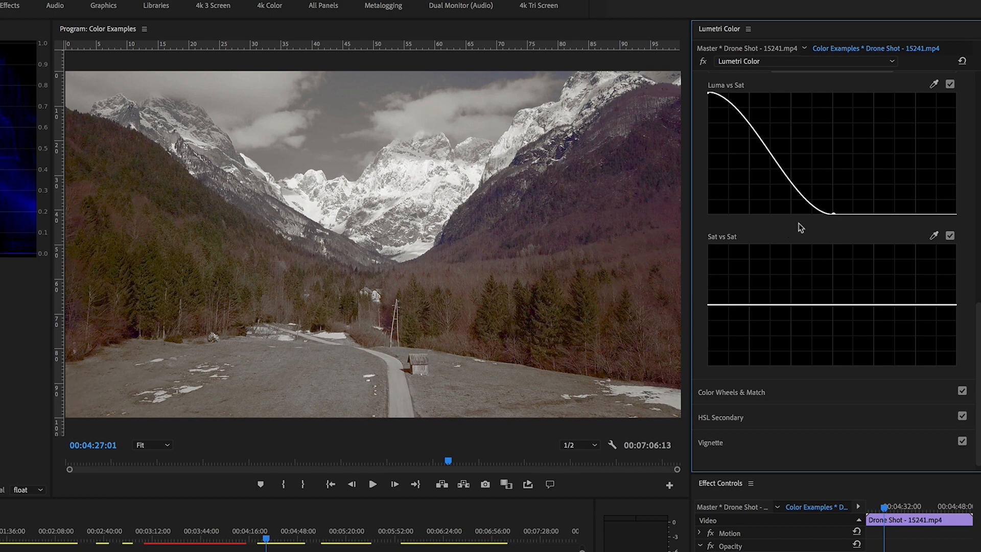
pyautogui.moveTo(833, 212); pyautogui.dragTo(832, 247)
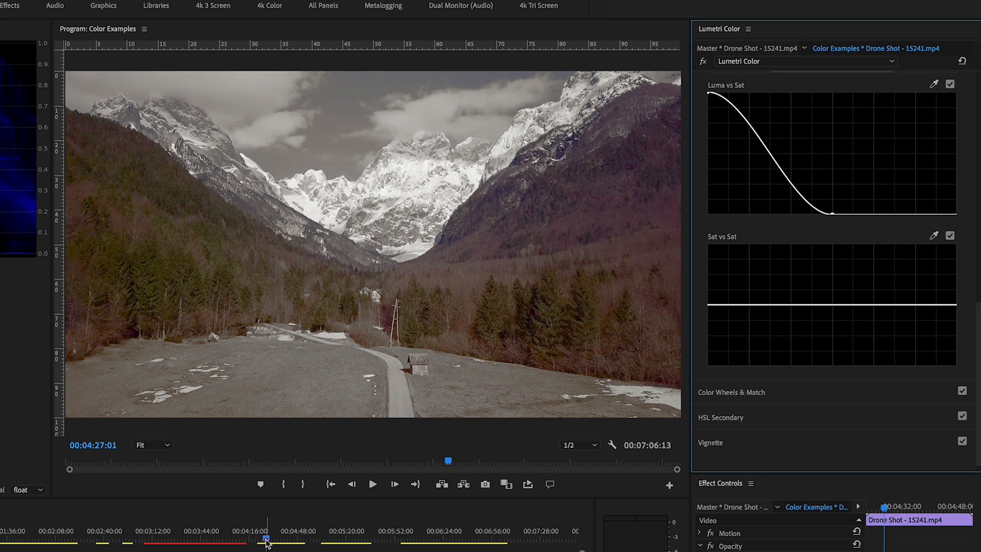
pyautogui.moveTo(266, 541); pyautogui.dragTo(260, 540)
pyautogui.press('space')
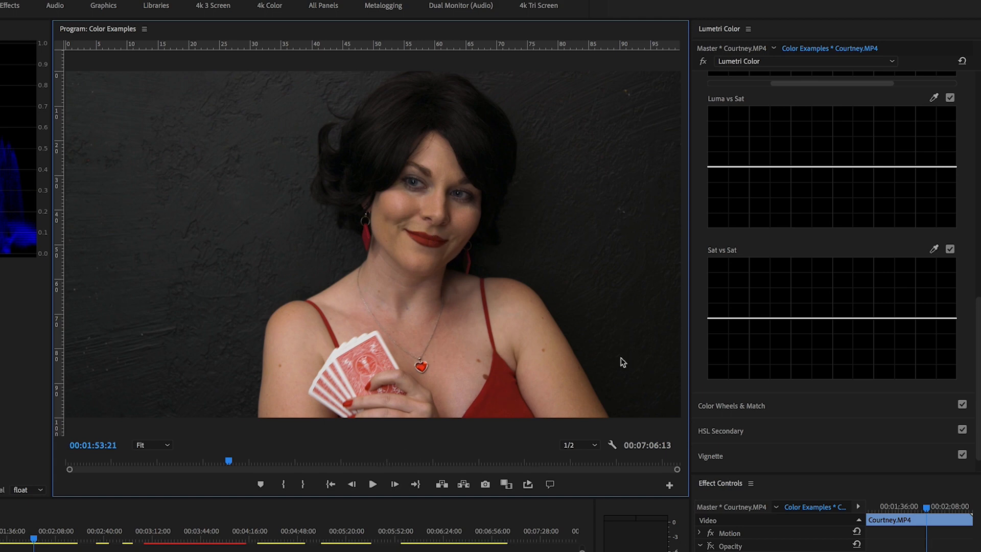
# Step: Try desaturating all of Courtney.MP4 and boosting its sampled lip colour with the Sat vs Sat curve, resetting the curve after each attempt
pyautogui.moveTo(834, 317); pyautogui.dragTo(838, 370)
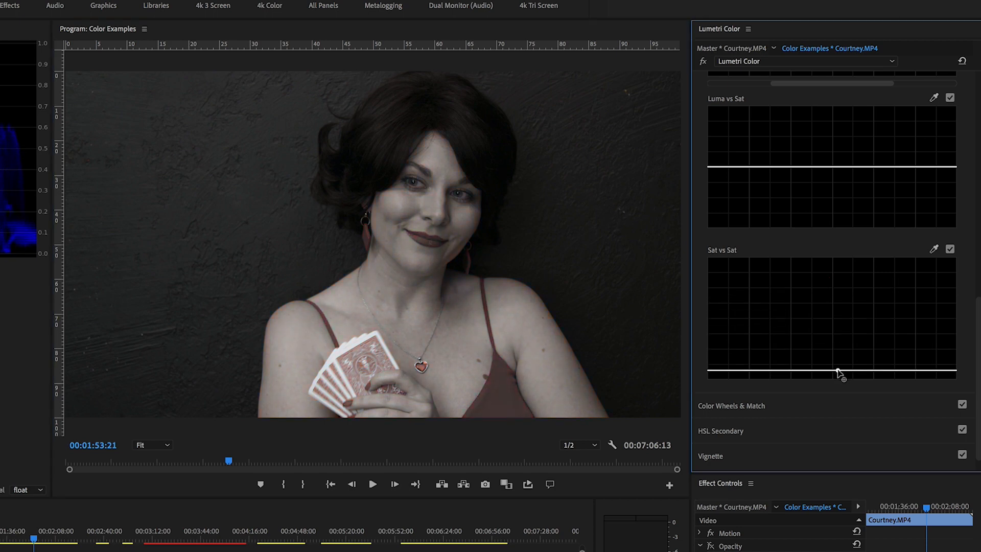
pyautogui.doubleClick(838, 371)
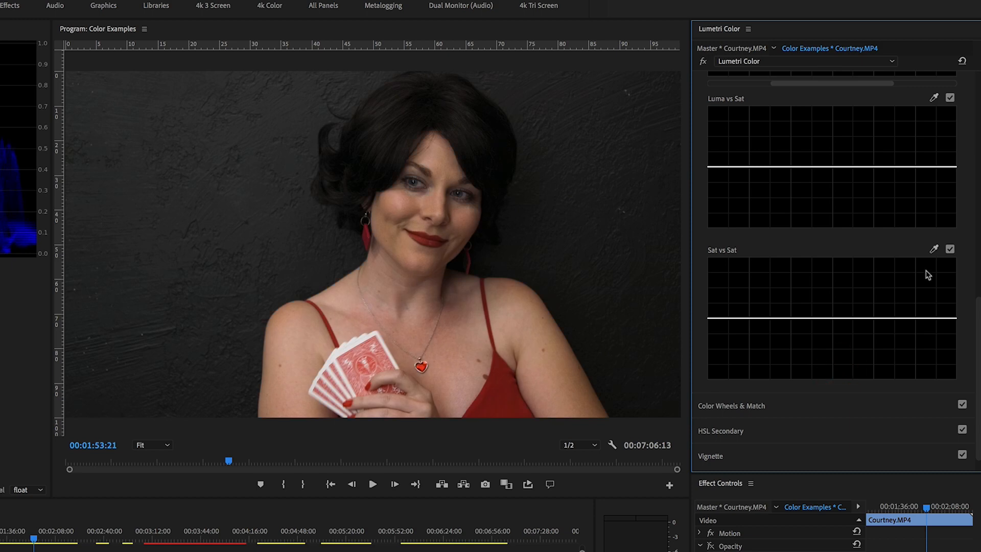
pyautogui.click(933, 249)
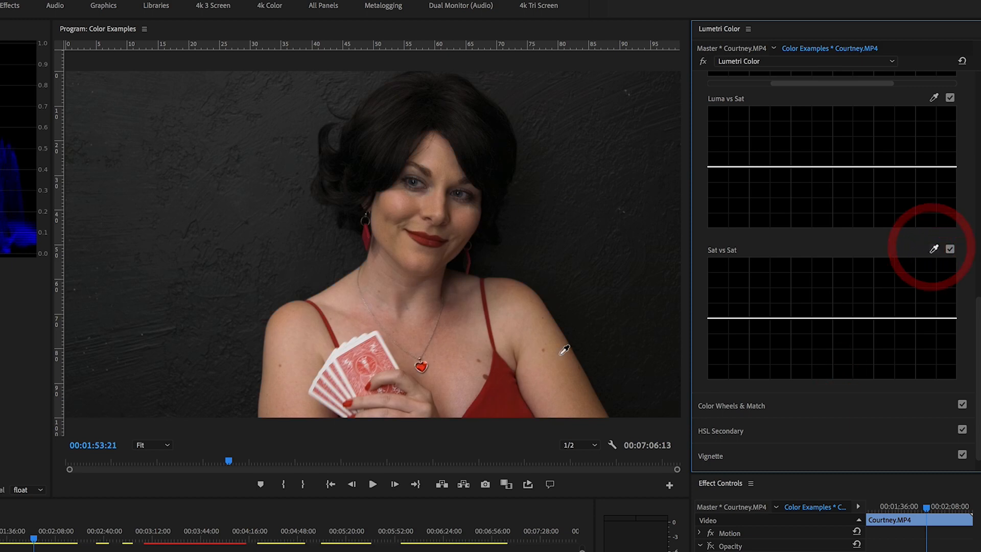
pyautogui.click(426, 234)
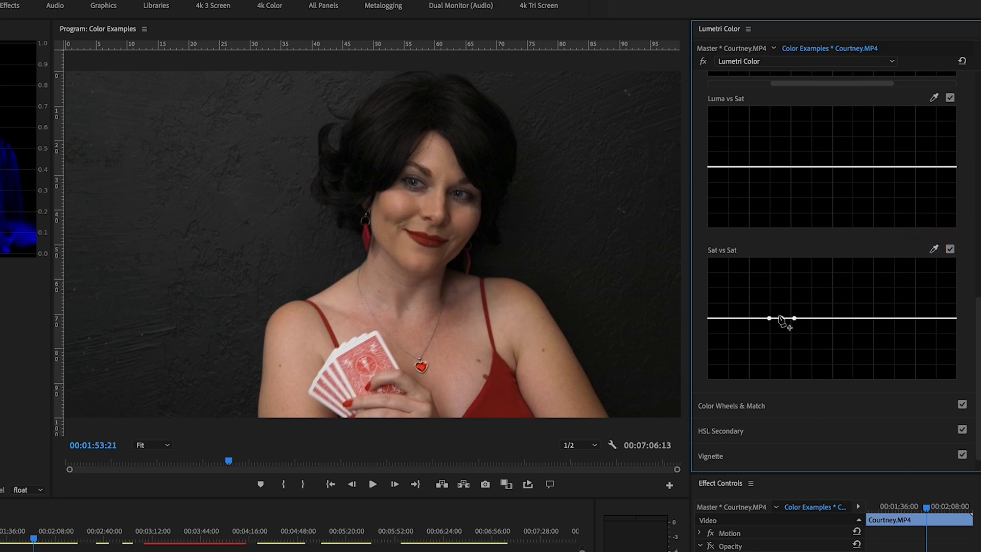
pyautogui.moveTo(782, 318); pyautogui.dragTo(777, 282)
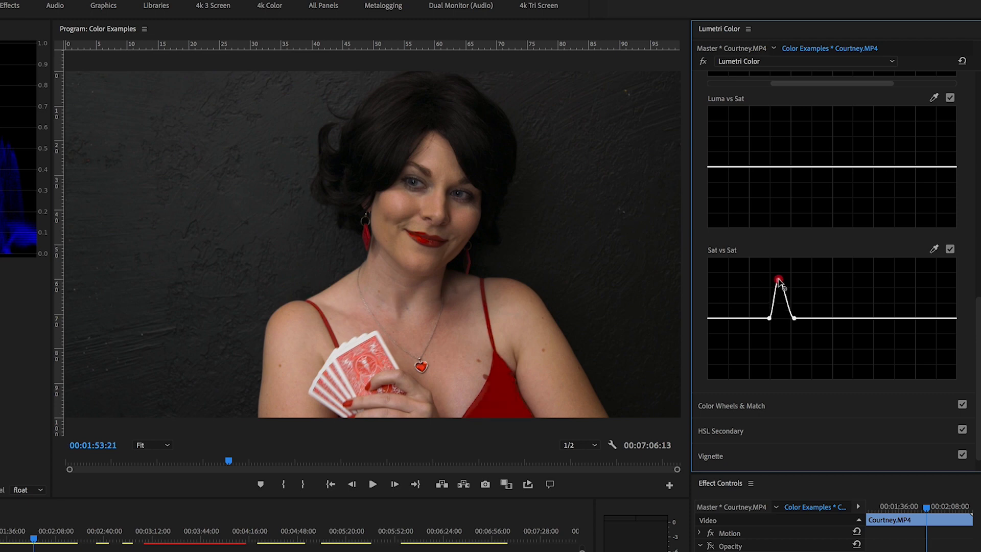
pyautogui.moveTo(779, 282); pyautogui.dragTo(782, 321)
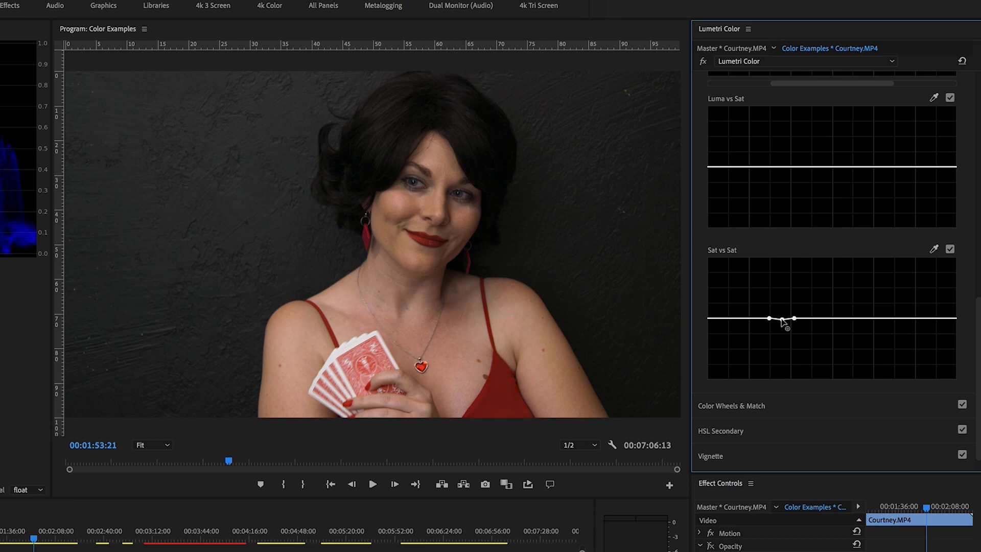
pyautogui.doubleClick(782, 320)
# Step: Sample the woman's red top for the Sat vs Sat curve and slightly lower the saturation of that range
pyautogui.click(934, 249)
pyautogui.click(505, 379)
pyautogui.moveTo(785, 318); pyautogui.dragTo(784, 334)
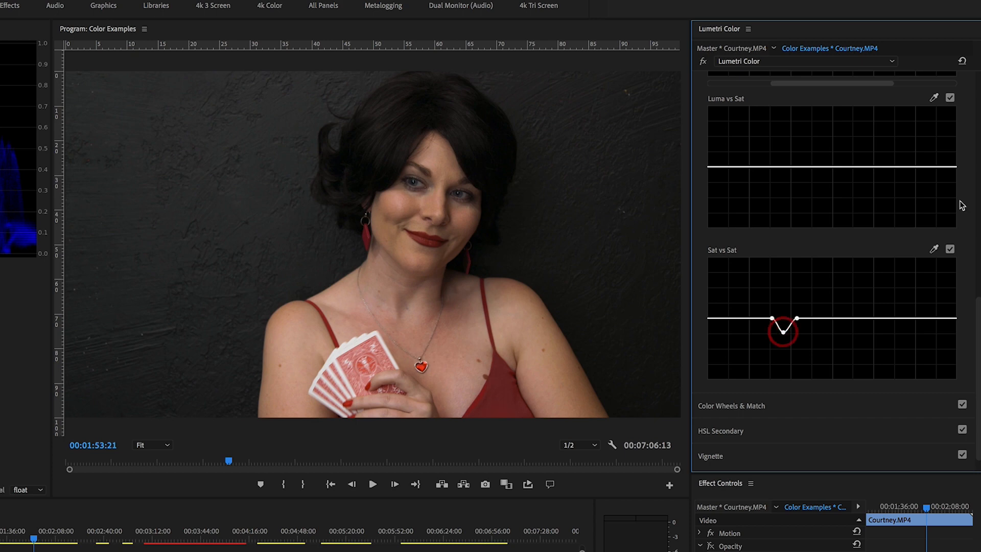
# Step: Set the Basic Correction saturation of Courtney.MP4 to 113.4 and return to the Curves section
pyautogui.moveTo(976, 304); pyautogui.dragTo(977, 73)
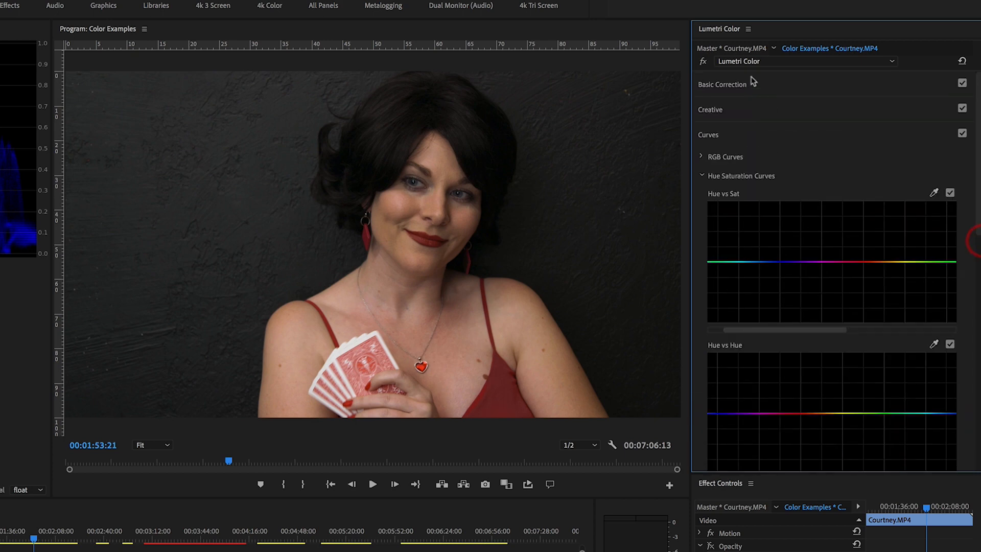
pyautogui.click(725, 86)
pyautogui.moveTo(853, 350); pyautogui.dragTo(863, 353)
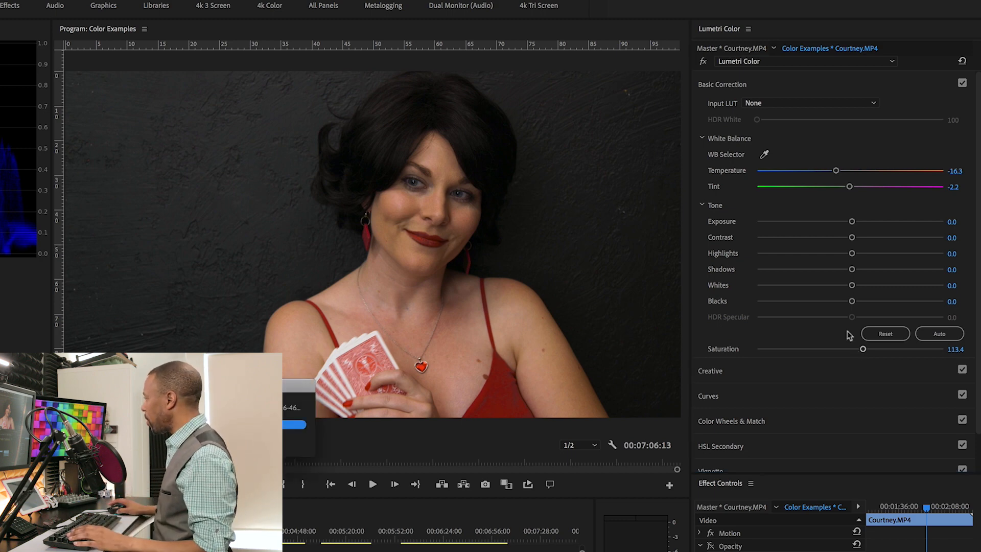
pyautogui.click(725, 90)
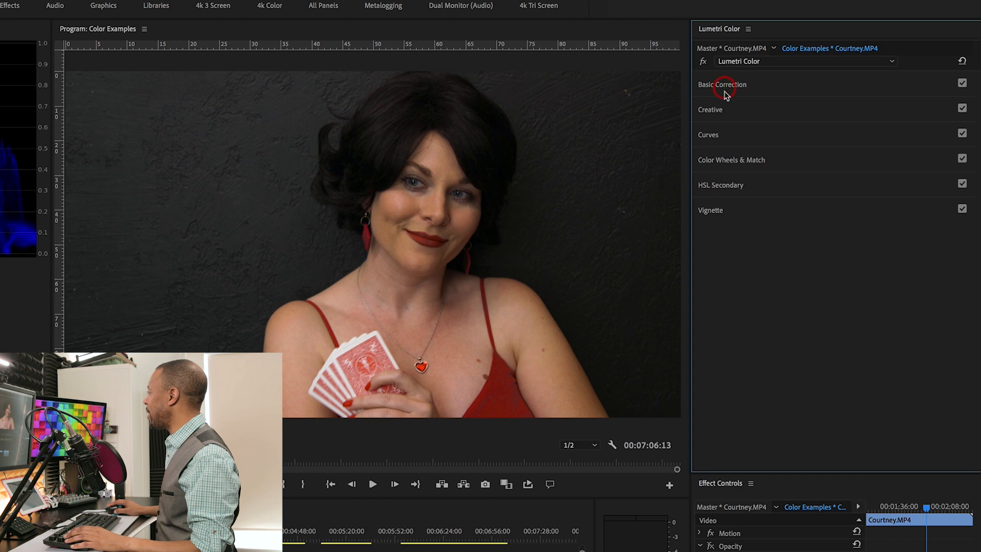
pyautogui.click(709, 133)
pyautogui.scroll(-5, 882, 237)
pyautogui.scroll(-1, 923, 313)
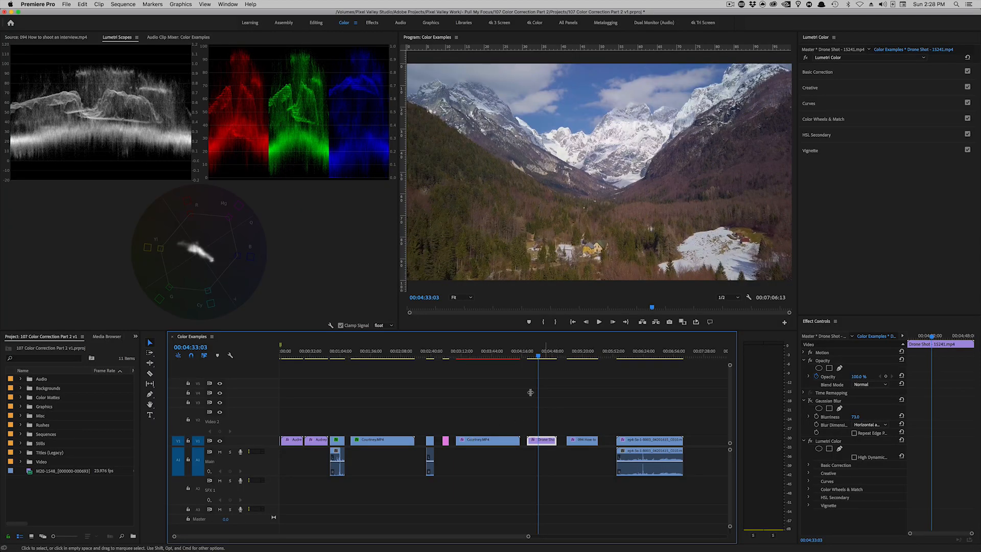
# Step: Collapse the expanded effects of the Drone Shot clip and delete its Gaussian Blur effect
pyautogui.moveTo(538, 361); pyautogui.dragTo(537, 354)
pyautogui.click(804, 361)
pyautogui.click(804, 376)
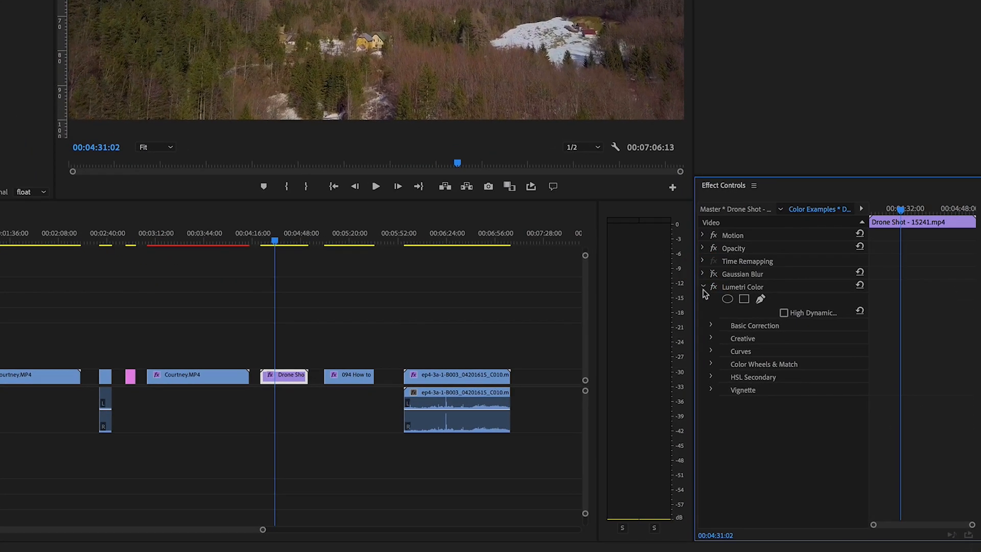
pyautogui.click(704, 288)
pyautogui.click(783, 276)
pyautogui.press('Delete')
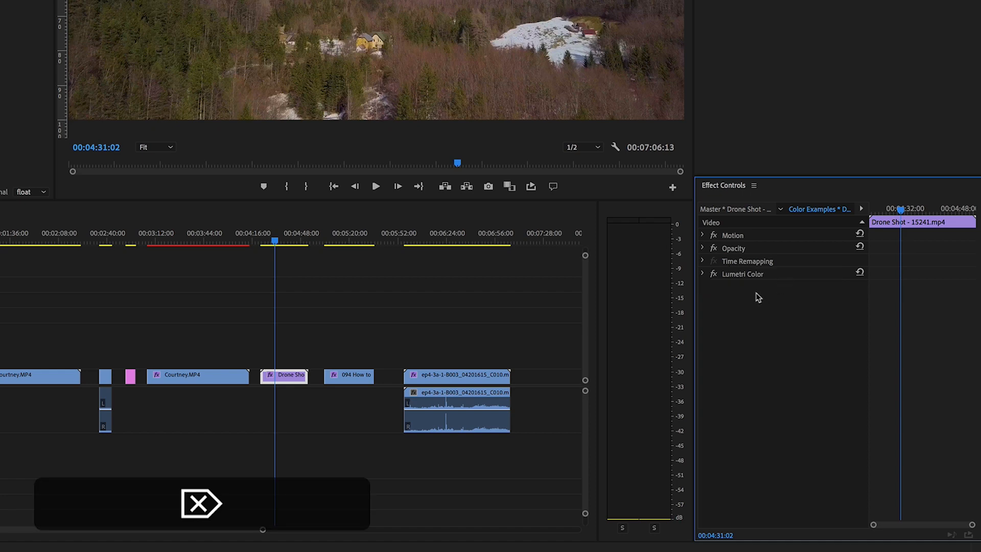
# Step: Rename the drone shot's Lumetri Color effect as "Color Corrections"
pyautogui.click(733, 277)
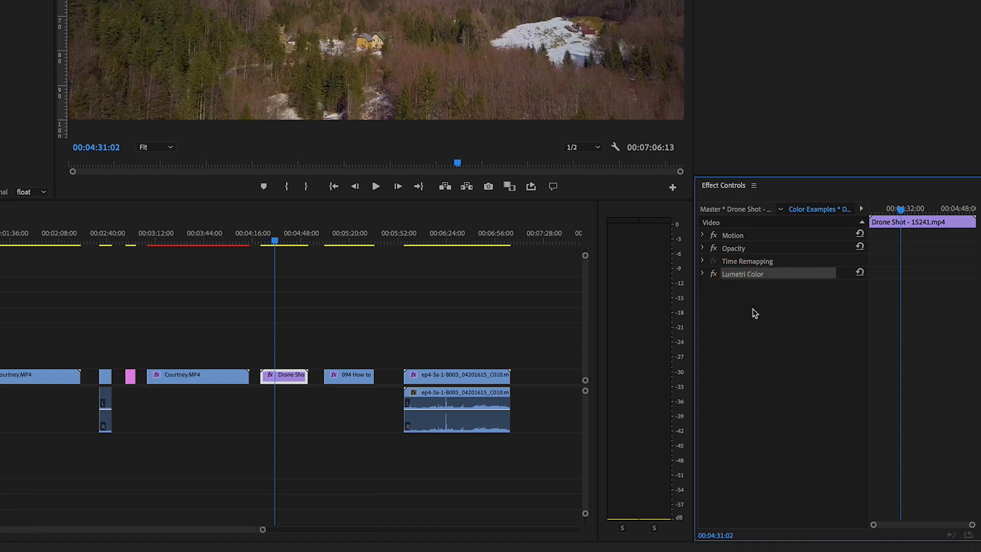
pyautogui.rightClick(753, 276)
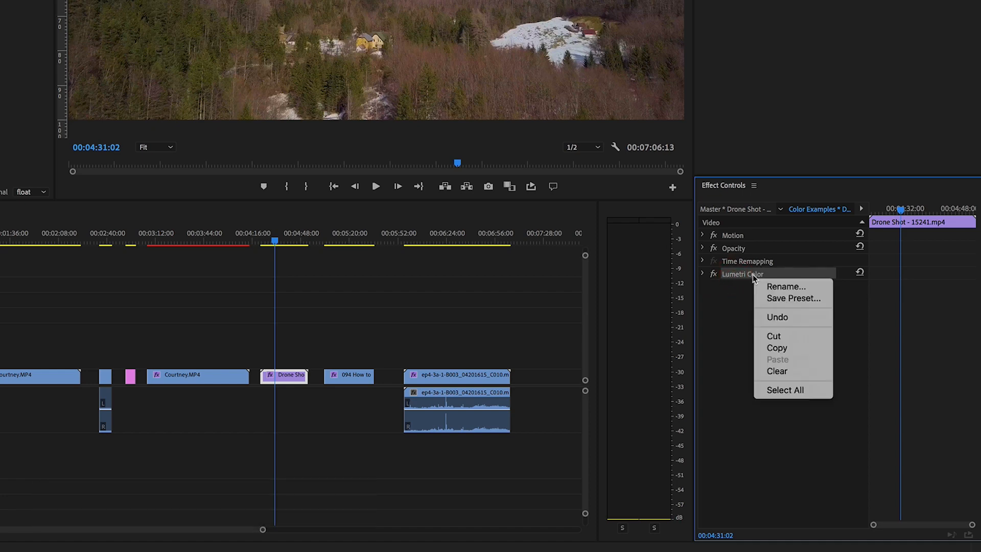
pyautogui.click(784, 286)
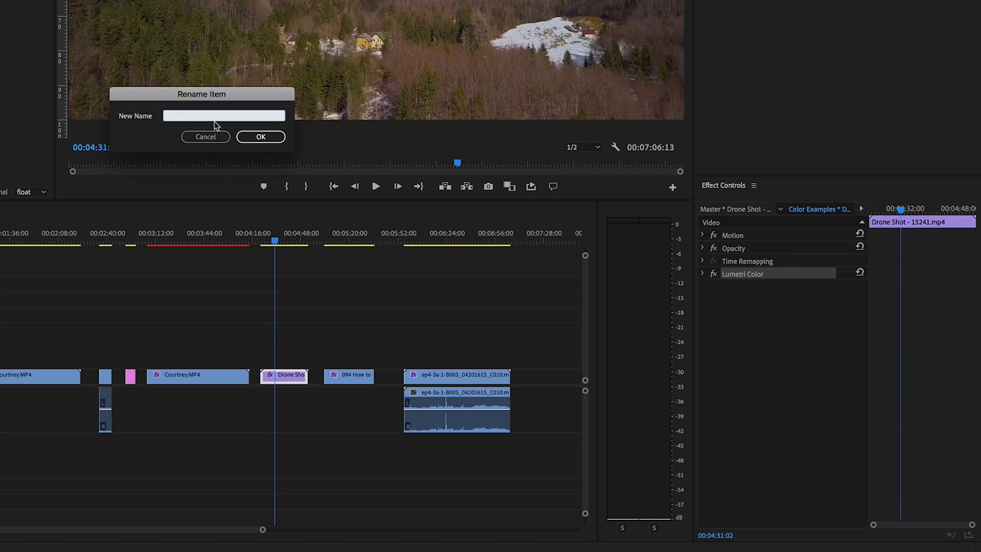
pyautogui.write('Color Corrections')
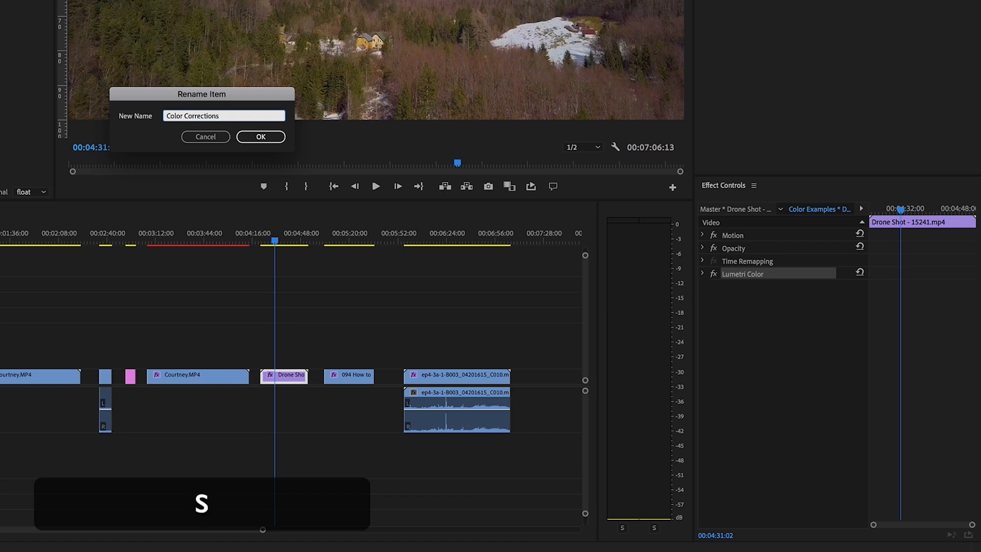
pyautogui.press('Return')
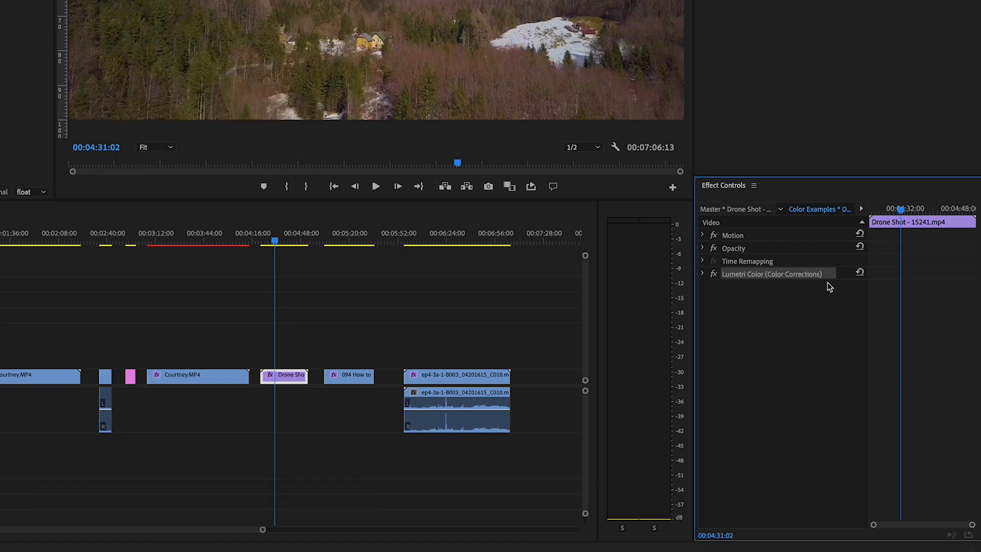
pyautogui.click(755, 335)
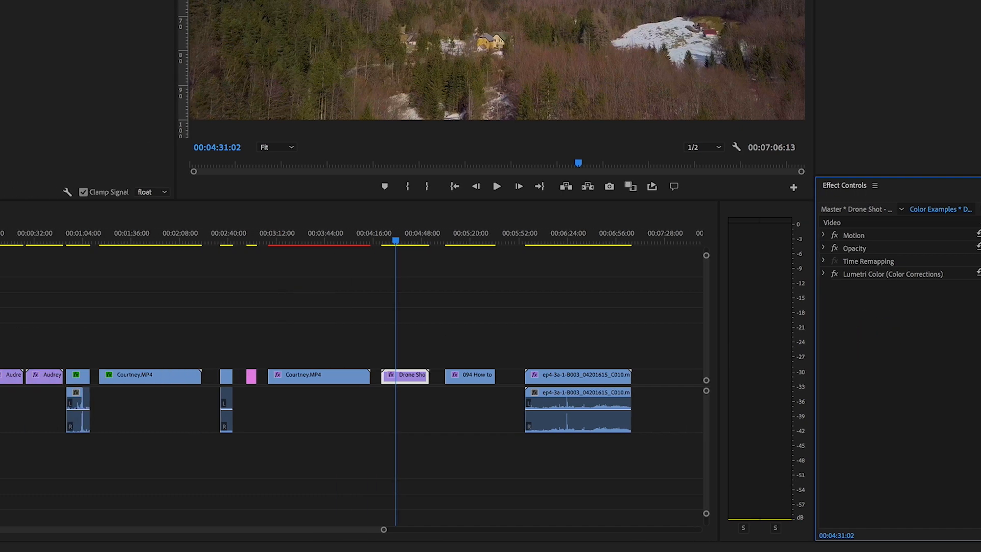
# Step: Search the effects for "Lumetri" and apply a second Lumetri Color effect to the Drone Shot clip
pyautogui.click(213, 212)
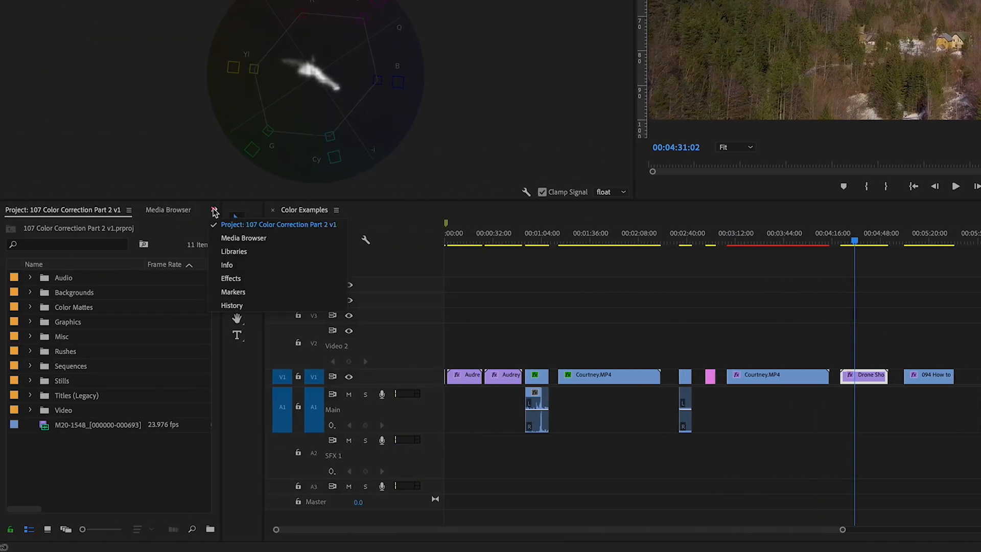
pyautogui.click(251, 279)
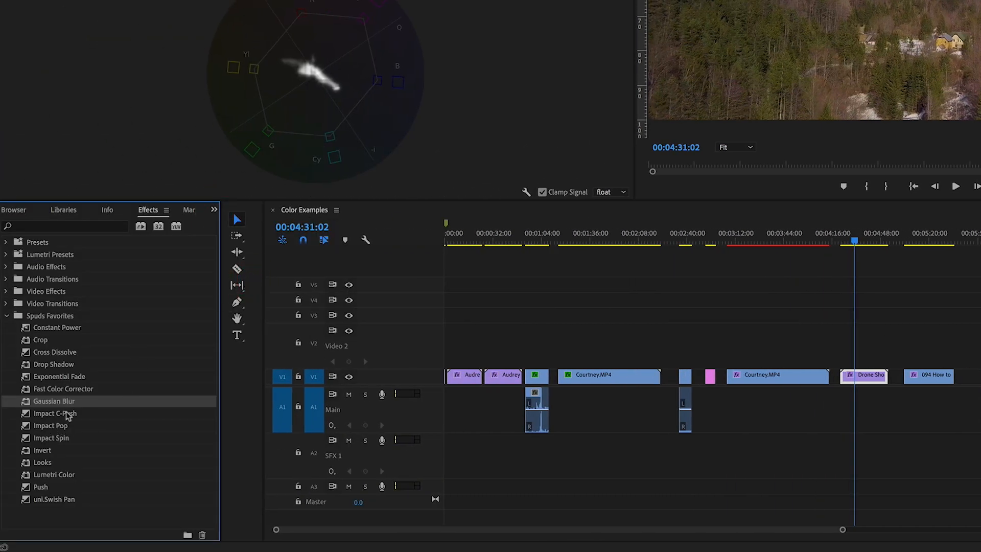
pyautogui.click(60, 229)
pyautogui.write('Lumetri')
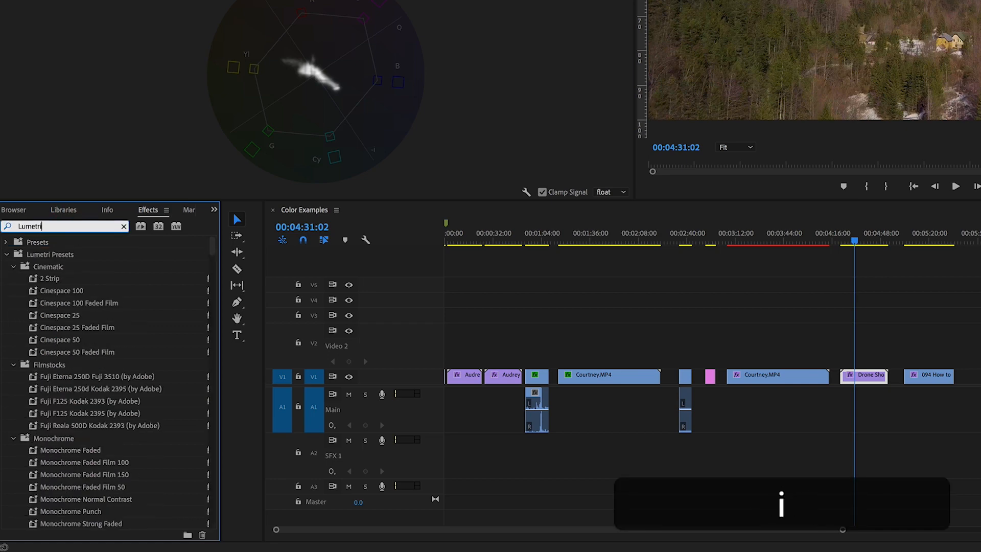
pyautogui.scroll(-20, 111, 372)
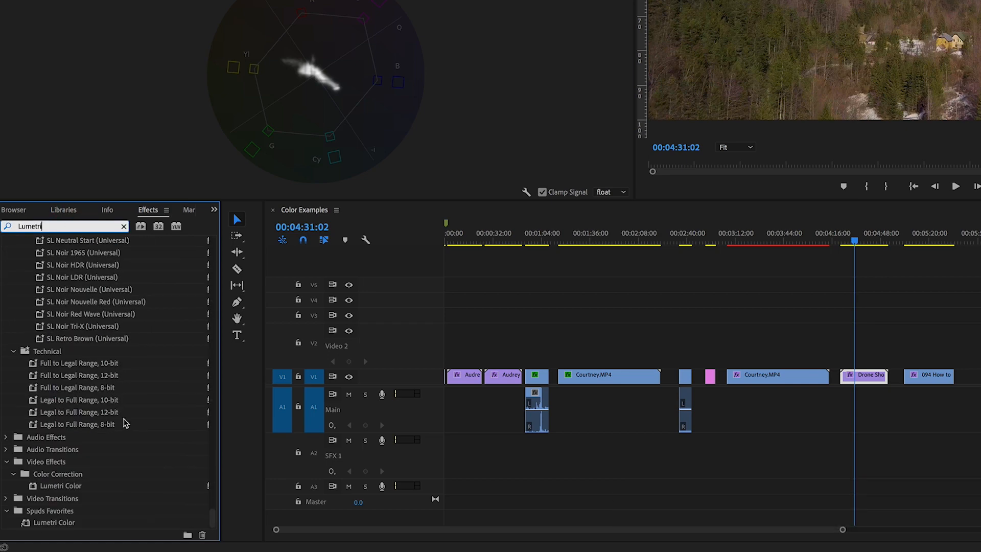
pyautogui.click(69, 487)
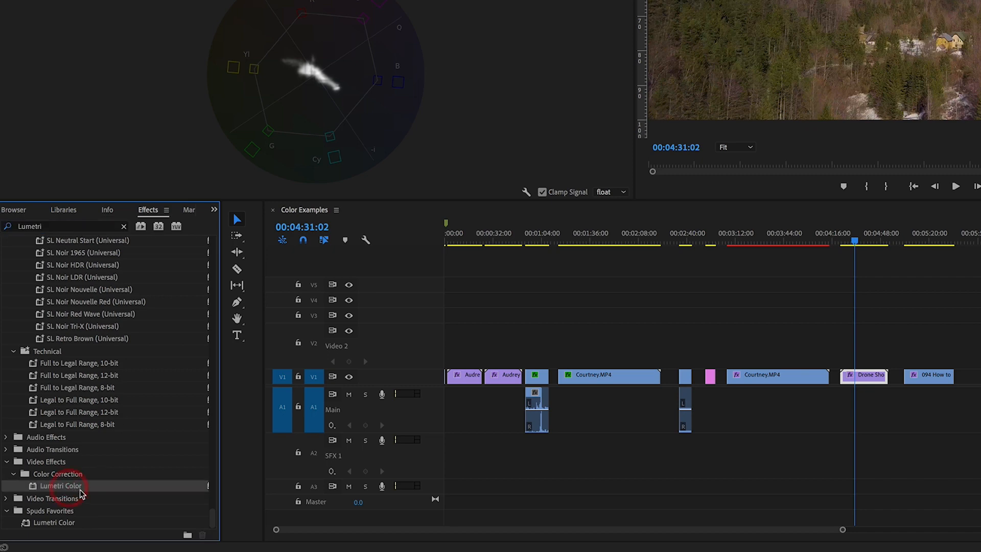
pyautogui.moveTo(168, 464); pyautogui.dragTo(874, 378)
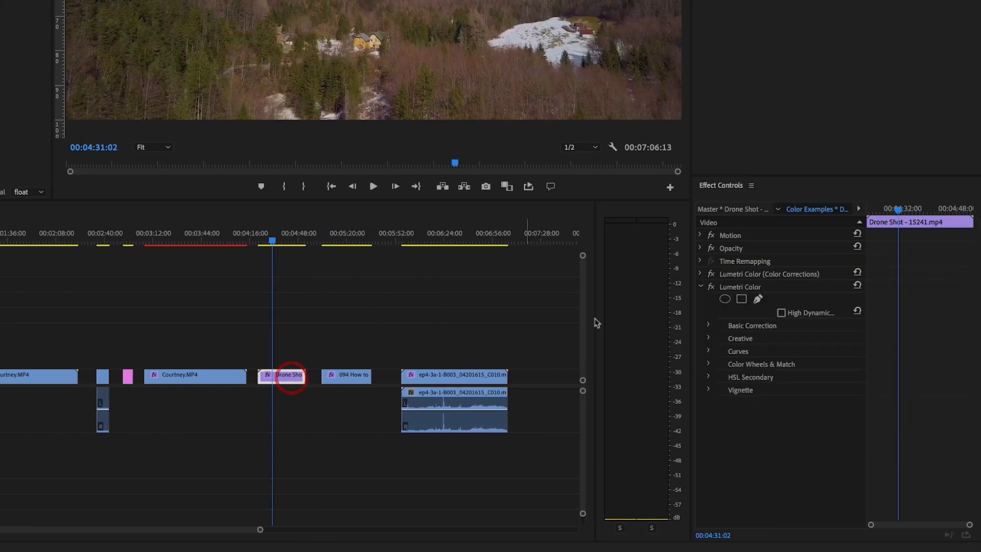
# Step: Rename the Drone Shot clip's second Lumetri Color effect as "Grading"
pyautogui.rightClick(753, 288)
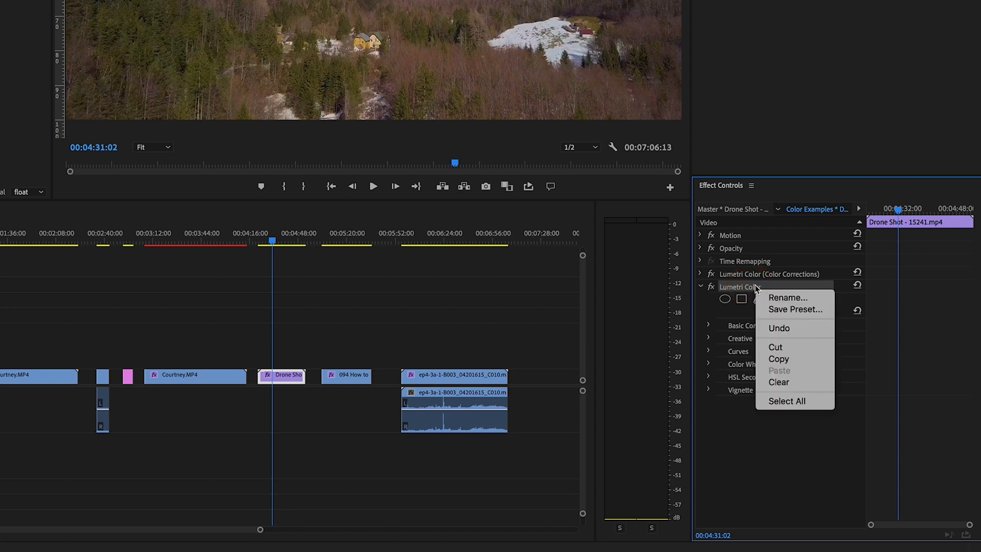
pyautogui.click(791, 297)
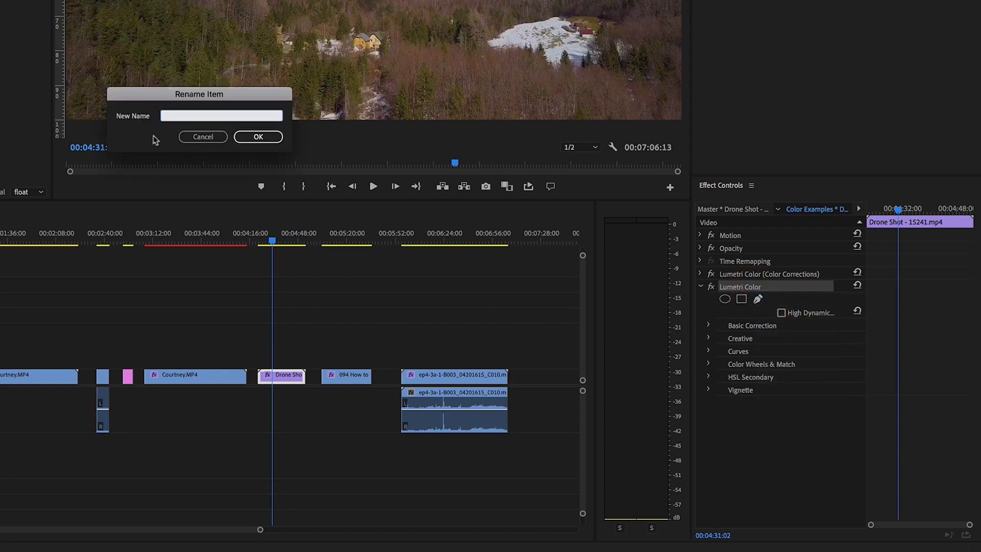
pyautogui.write('Grading')
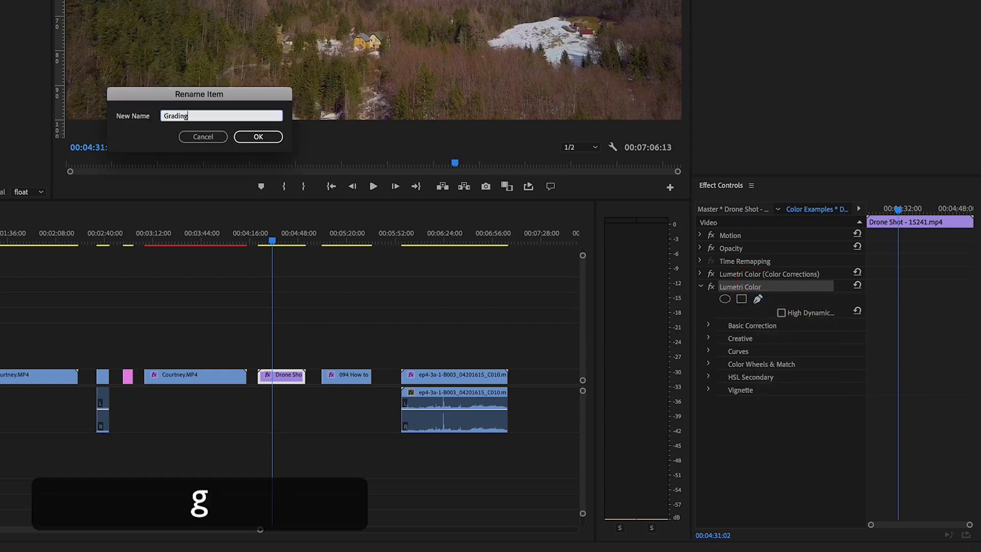
pyautogui.press('Return')
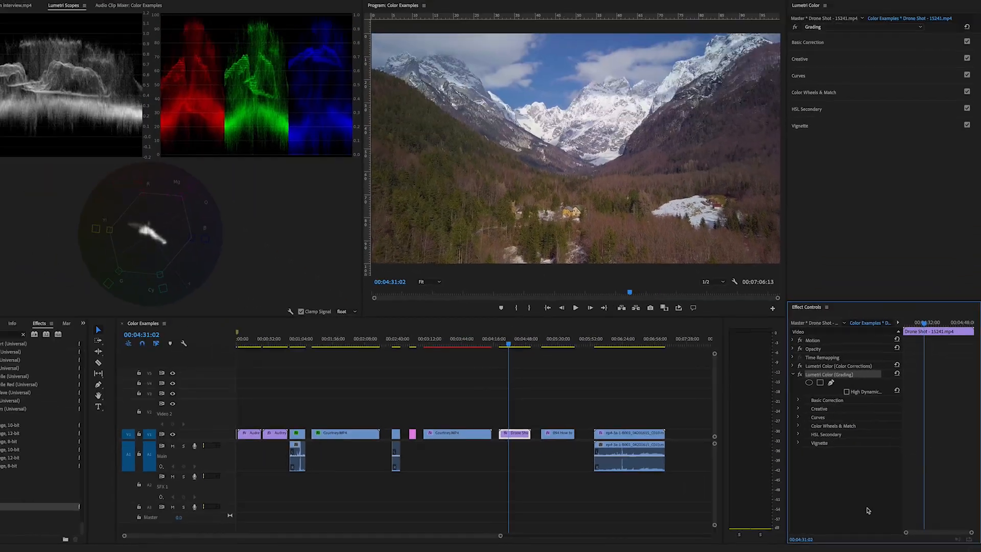
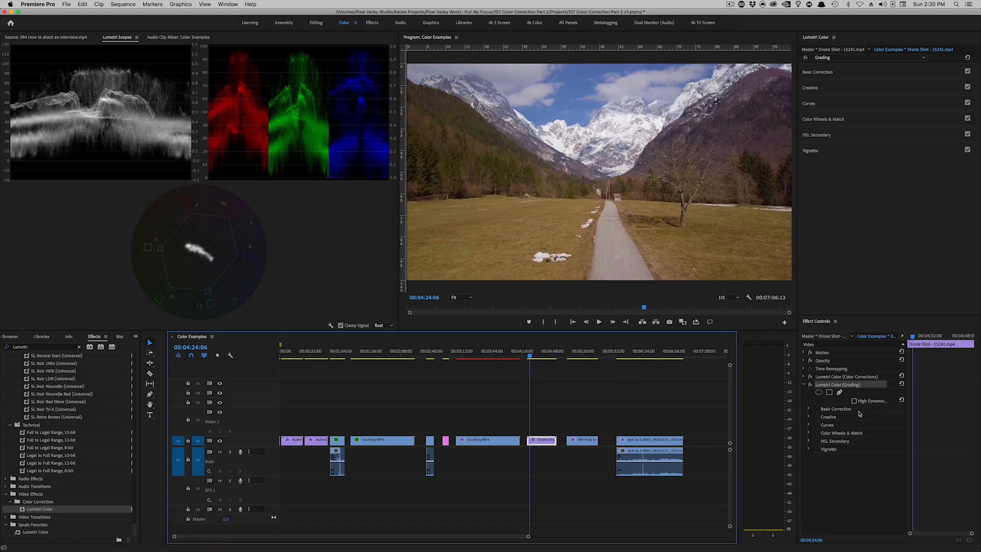
# Step: In the Grading effect's Color Wheels & Match section, tint the shadows slightly towards blue-purple and the midtones slightly towards orange
pyautogui.click(814, 121)
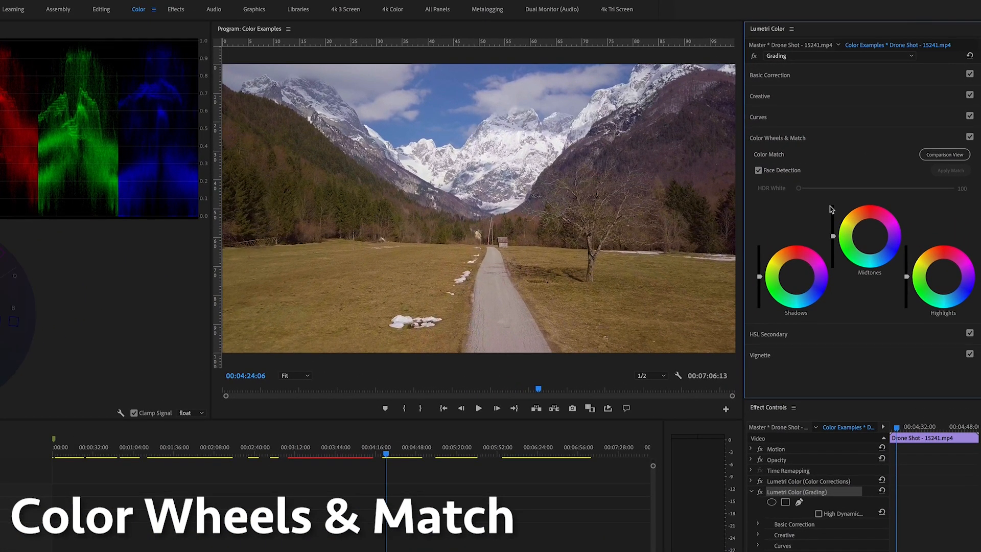
pyautogui.click(797, 279)
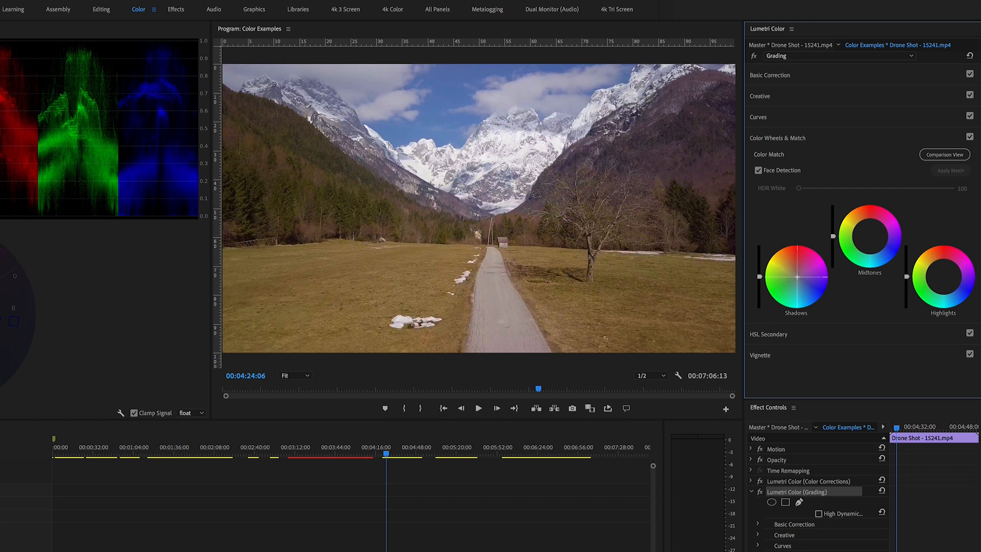
pyautogui.moveTo(798, 277); pyautogui.dragTo(804, 280)
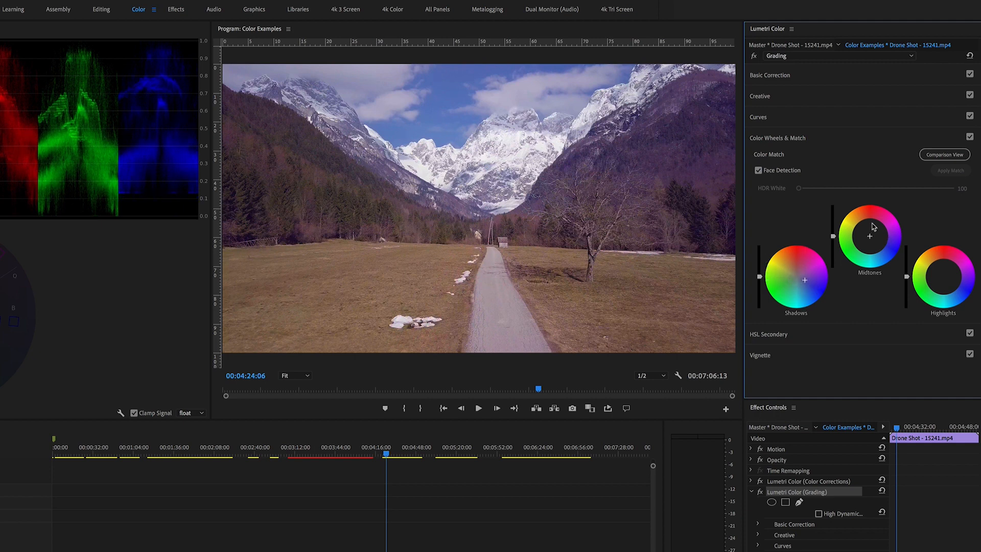
pyautogui.moveTo(871, 236); pyautogui.dragTo(863, 229)
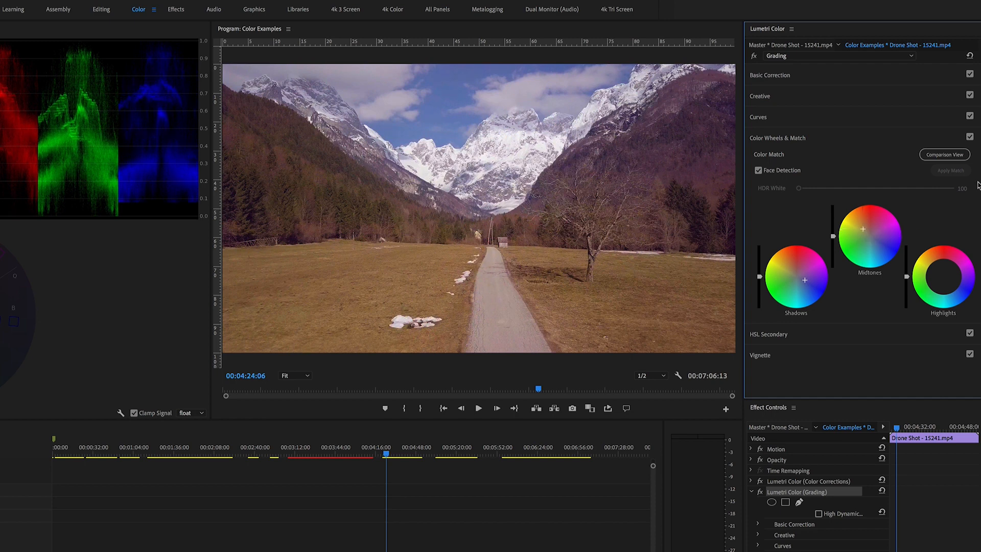
# Step: Compare the drone shot with the Color Wheels & Match correction switched off and on, leaving it enabled
pyautogui.click(970, 137)
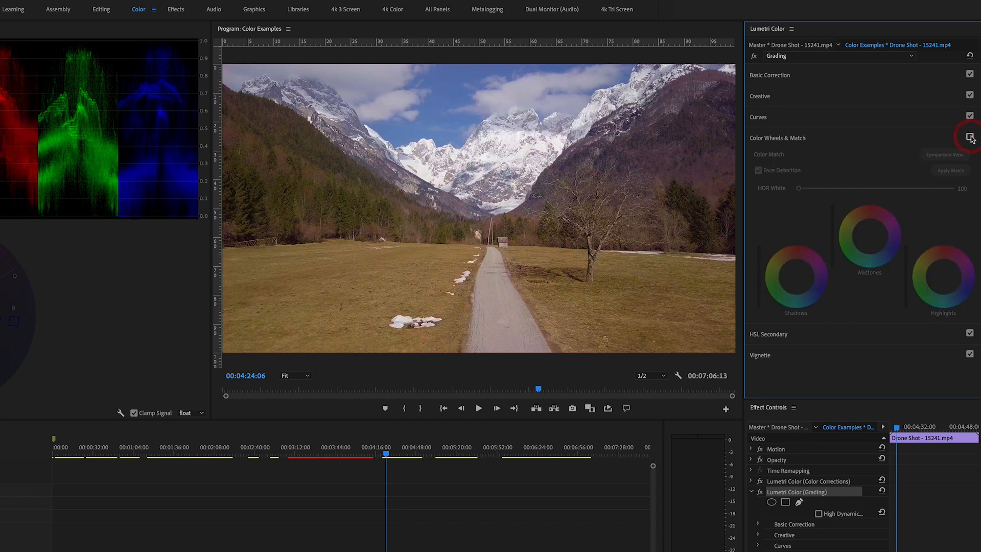
pyautogui.click(970, 137)
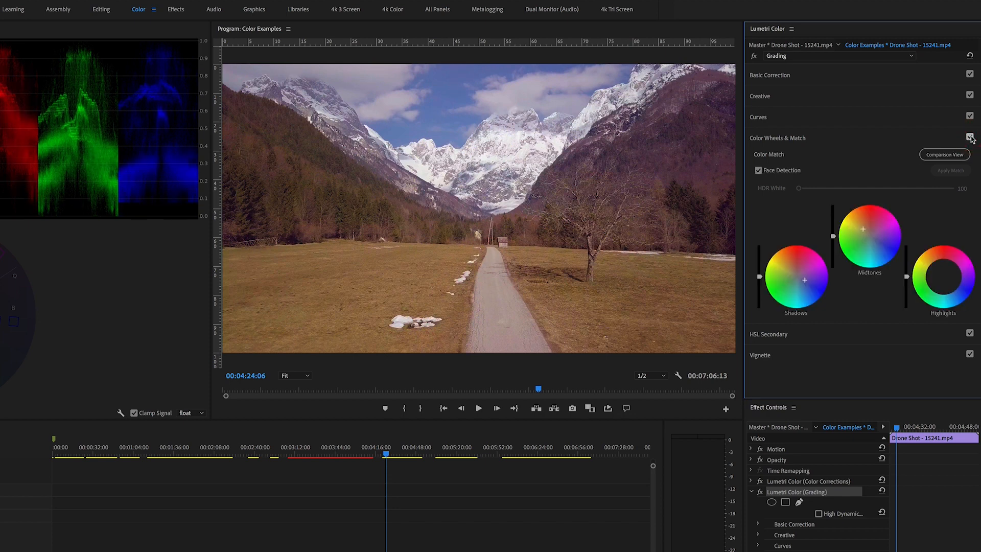
pyautogui.click(970, 138)
pyautogui.click(970, 138)
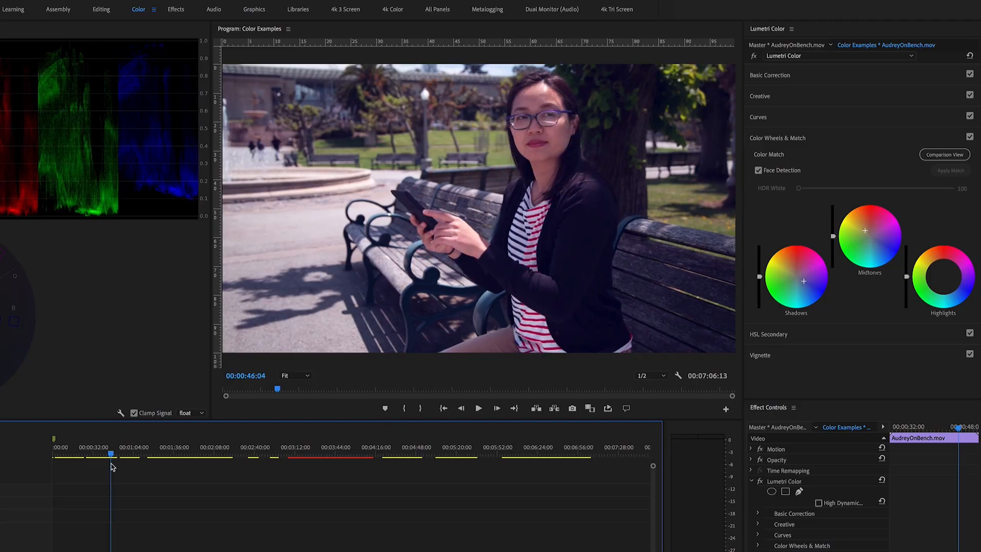
# Step: Compare AudreyOnBench.mov with its Color Wheels & Match correction off and on, and view the interview clip around 00:05:24:26
pyautogui.click(111, 461)
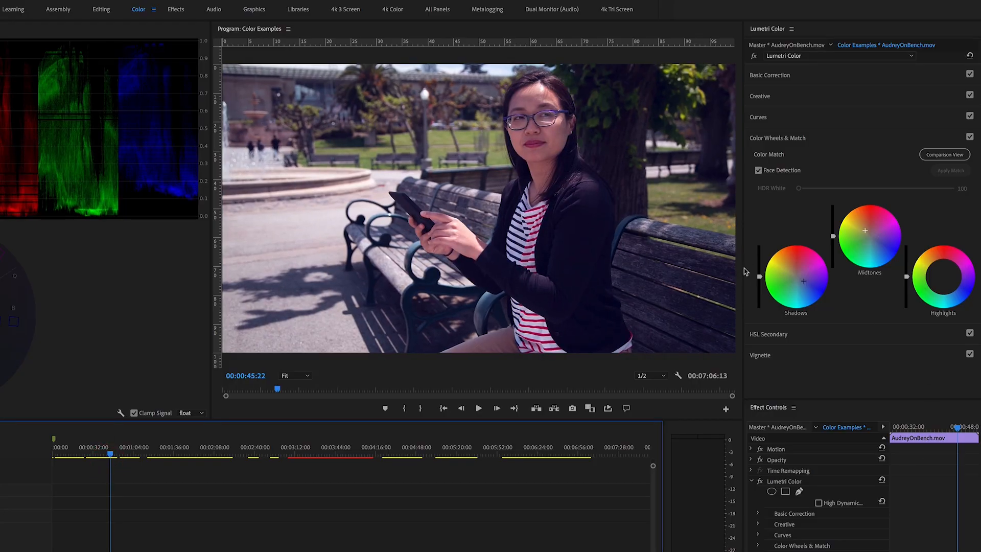
pyautogui.click(970, 138)
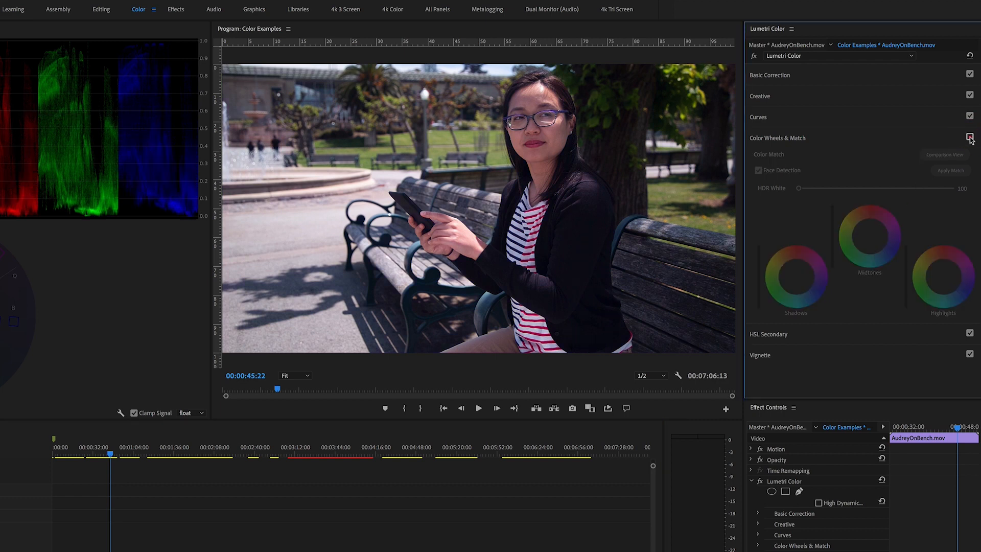
pyautogui.click(969, 138)
pyautogui.click(970, 138)
pyautogui.click(970, 138)
pyautogui.click(462, 454)
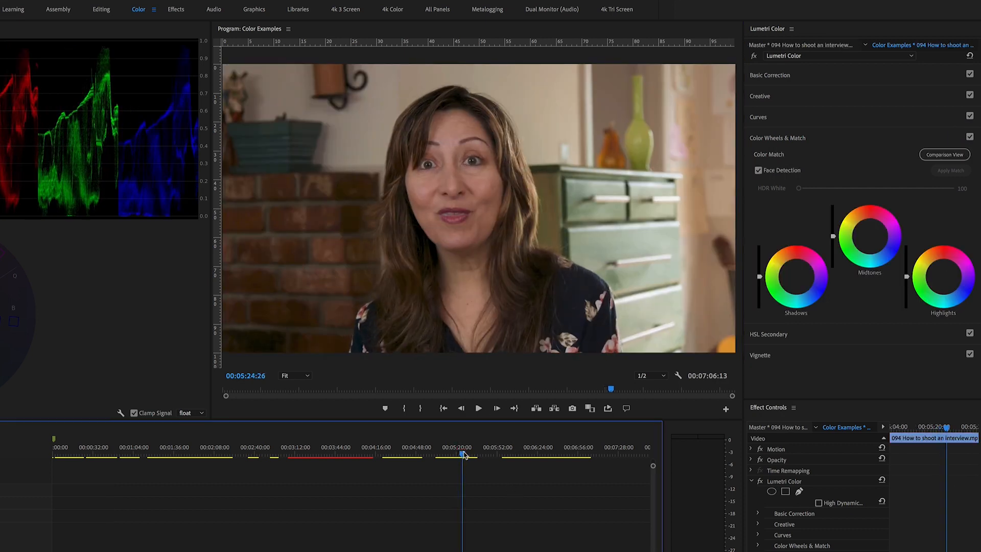
pyautogui.moveTo(463, 453); pyautogui.dragTo(464, 452)
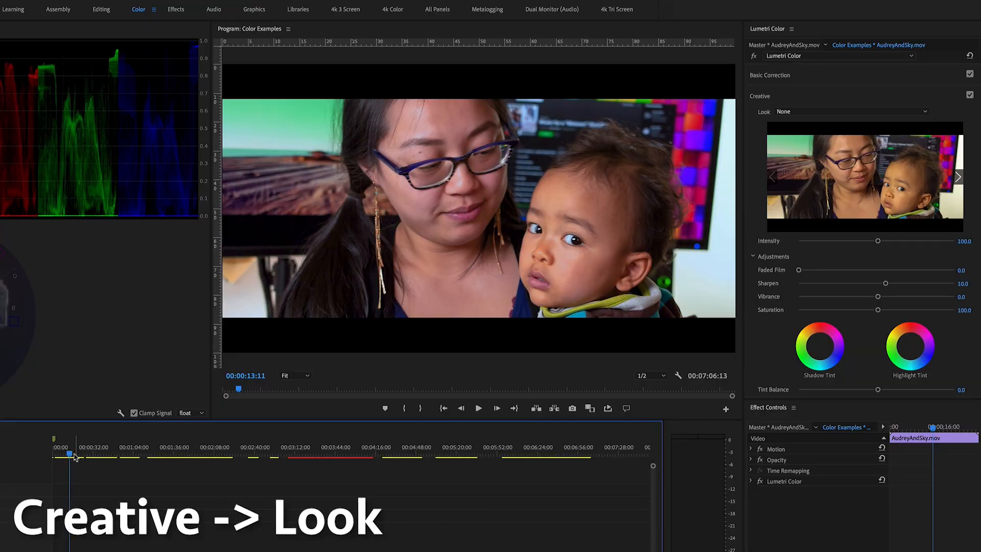
# Step: Go to AudreyAndSky.mov around 00:00:13:11 and apply the CineSpace2383sRGB6bit creative look
pyautogui.moveTo(68, 453); pyautogui.dragTo(68, 453)
pyautogui.click(924, 111)
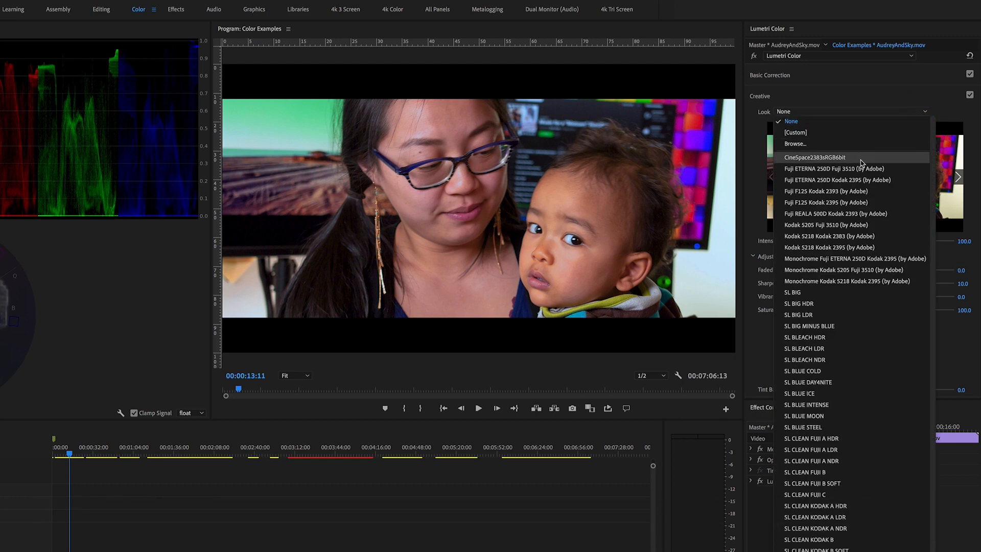
pyautogui.click(861, 158)
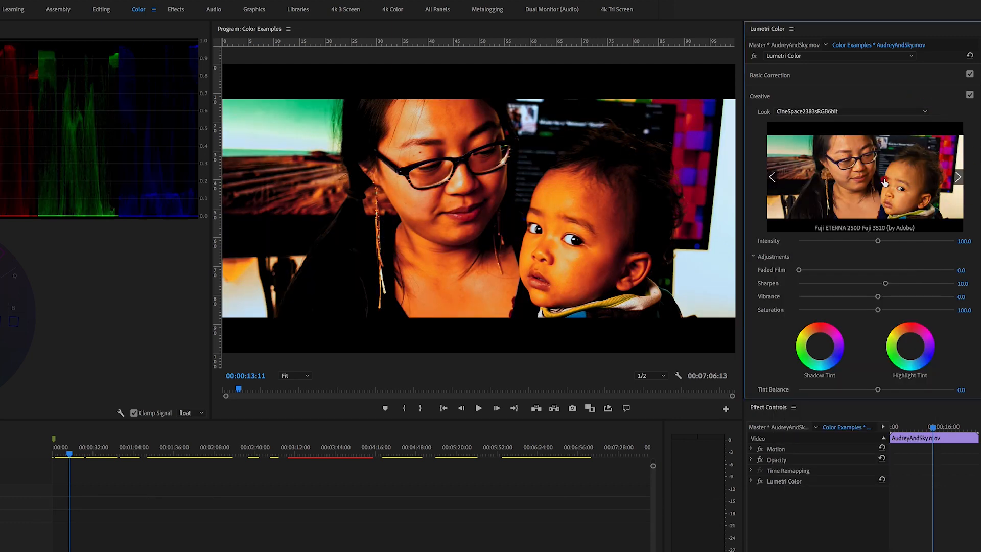
# Step: Try each successive film look on AudreyAndSky.mov, from Fuji ETERNA 250D Fuji 3510 through Kodak 5218 Kodak 2395
pyautogui.click(884, 180)
pyautogui.click(955, 181)
pyautogui.click(885, 178)
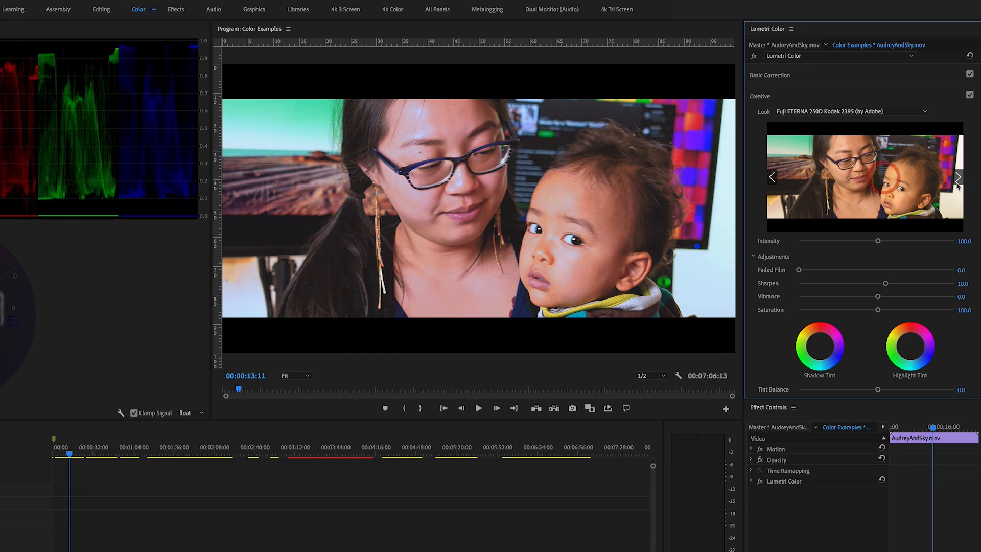
pyautogui.click(957, 181)
pyautogui.click(896, 183)
pyautogui.click(957, 178)
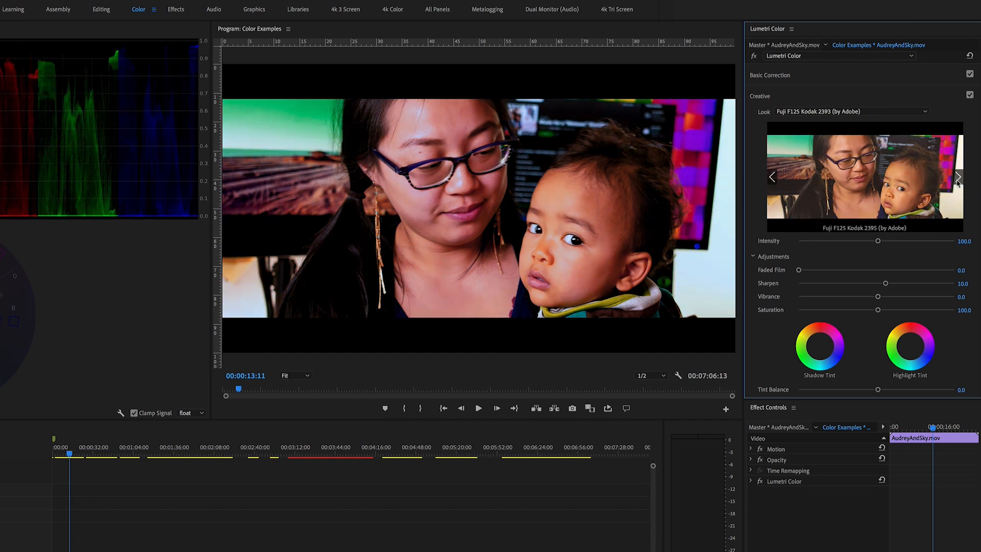
pyautogui.click(899, 184)
pyautogui.click(958, 178)
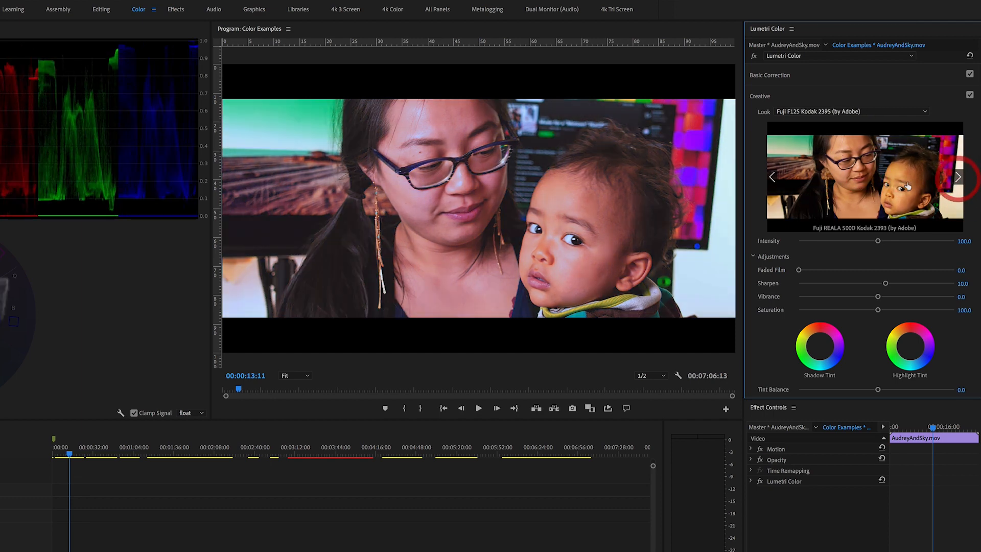
pyautogui.click(911, 187)
pyautogui.click(958, 179)
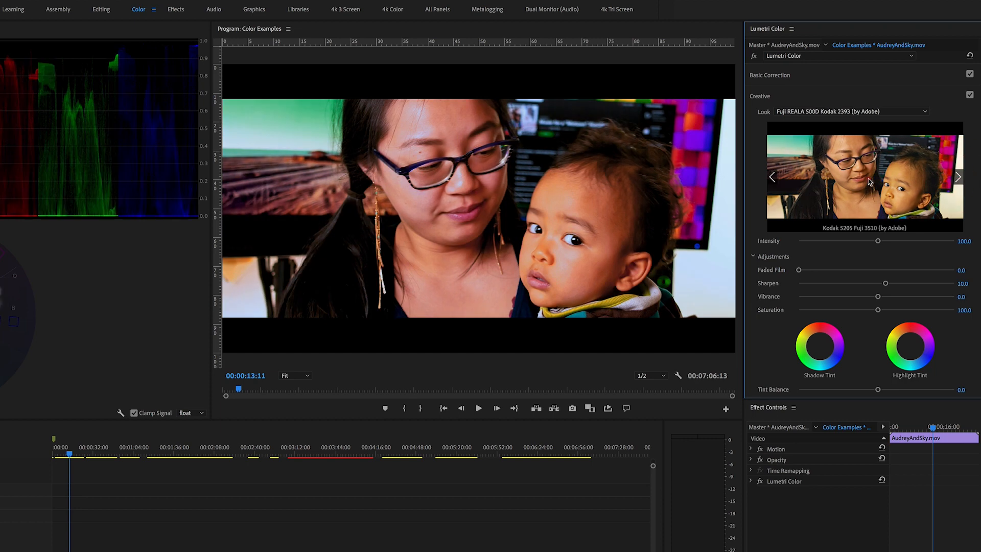
pyautogui.click(870, 182)
pyautogui.click(958, 179)
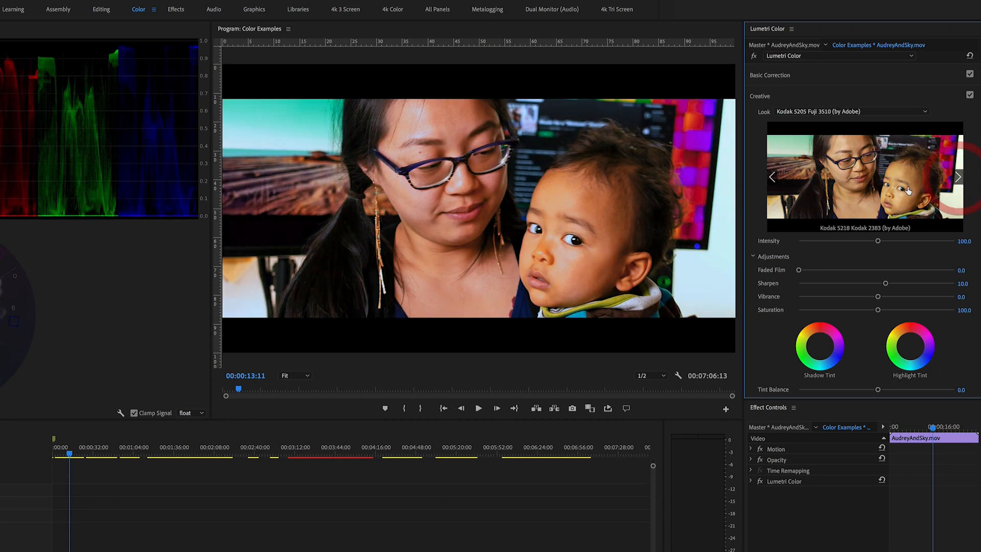
pyautogui.click(894, 187)
pyautogui.click(958, 178)
pyautogui.click(903, 185)
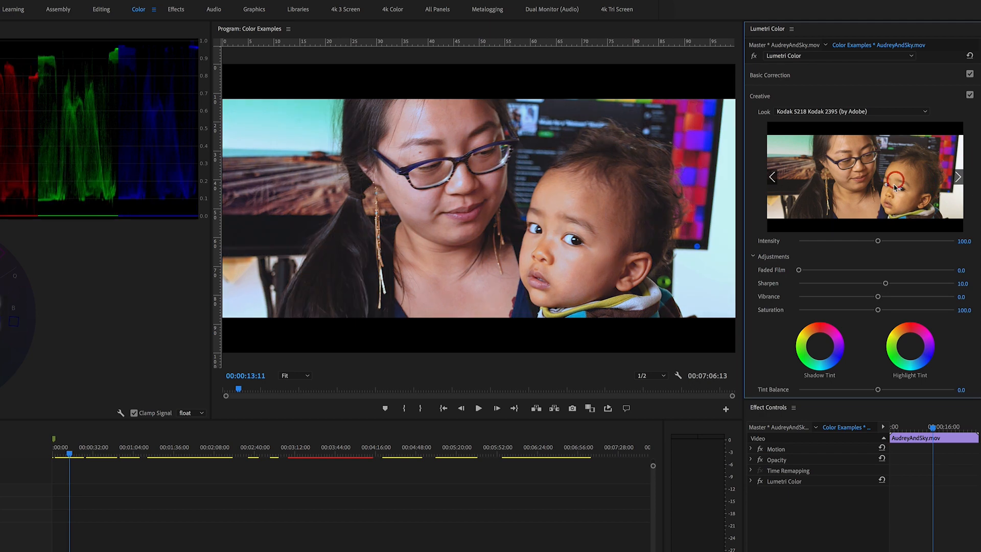
# Step: Try the SL CLEAN FUJI A LDR look on AudreyAndSky.mov, followed by one of the SL GOLD looks
pyautogui.click(925, 111)
pyautogui.click(824, 323)
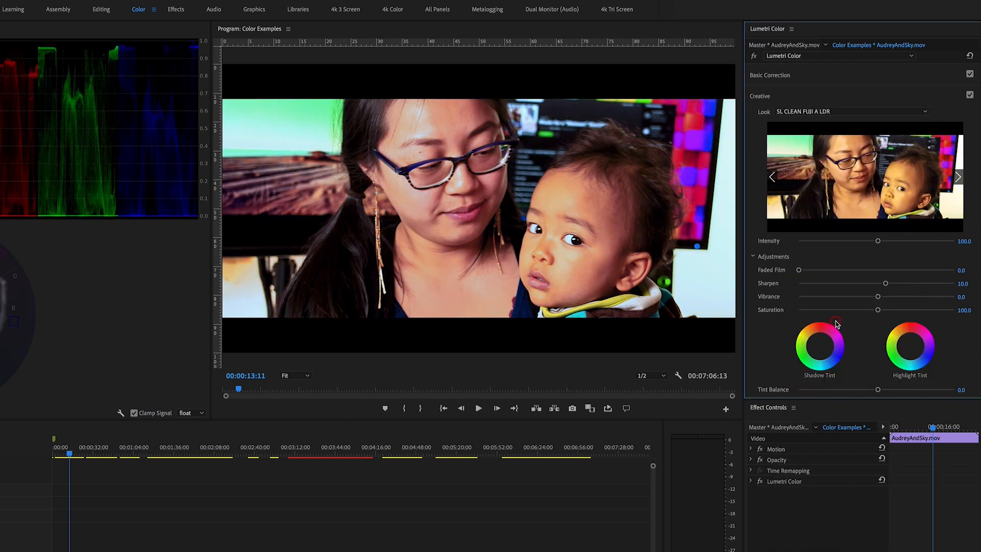
pyautogui.click(895, 115)
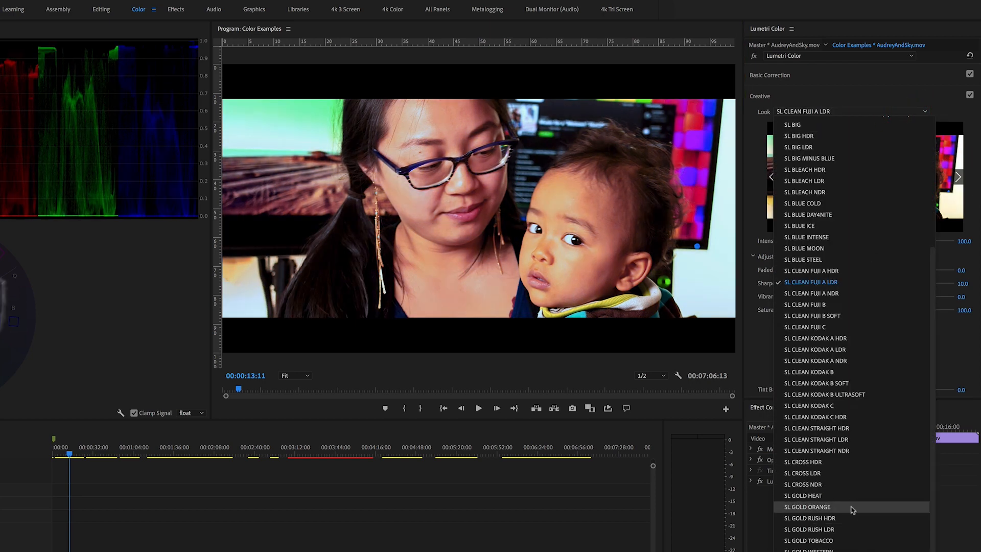
pyautogui.click(843, 498)
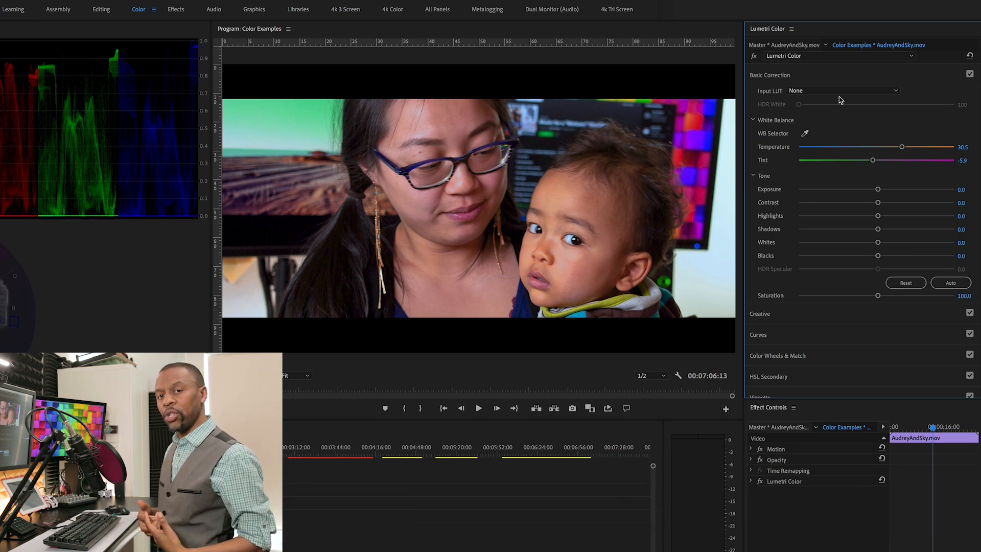
# Step: Go to the flat ep4-3a-1-B003_04201615_C010 car clip and load NOAMKROLL_URSA_TO_ALEXA.cube as its Basic Correction input LUT
pyautogui.click(529, 454)
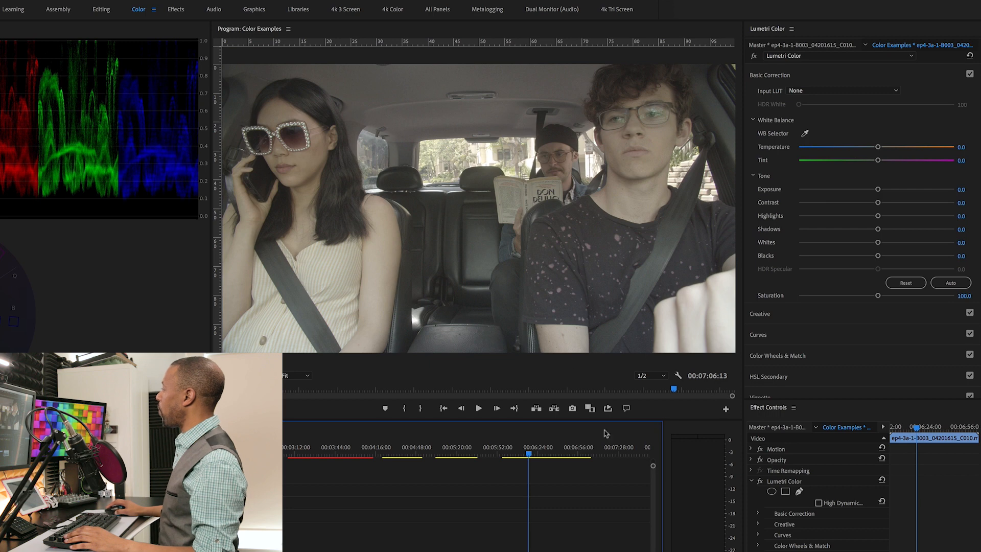
pyautogui.click(530, 455)
pyautogui.moveTo(530, 456); pyautogui.dragTo(530, 457)
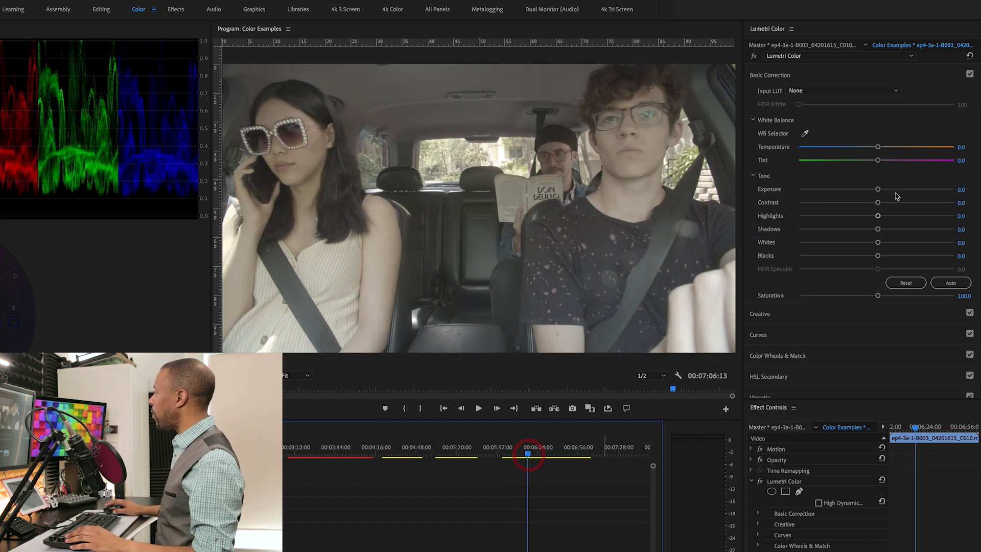
pyautogui.click(889, 93)
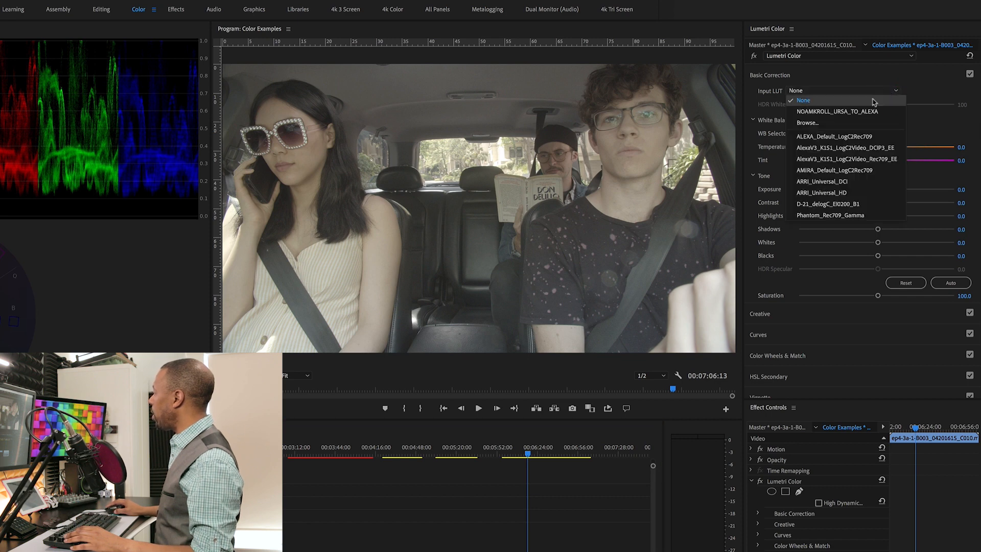
pyautogui.click(816, 125)
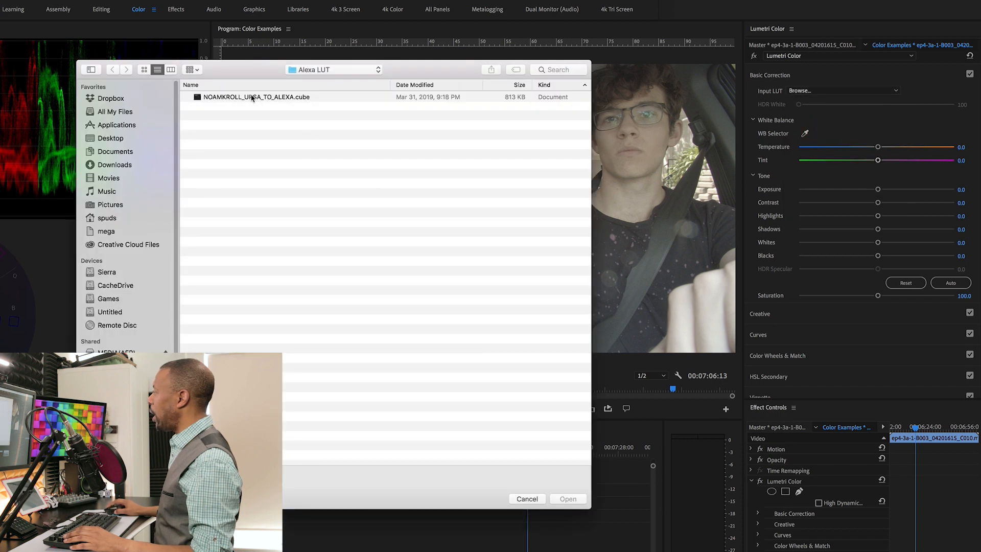
pyautogui.click(281, 98)
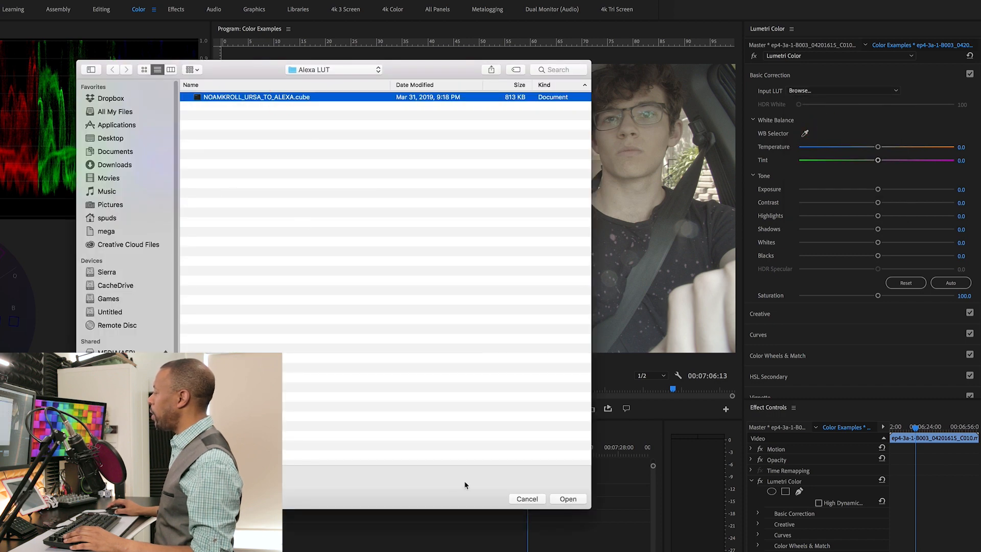
pyautogui.click(567, 499)
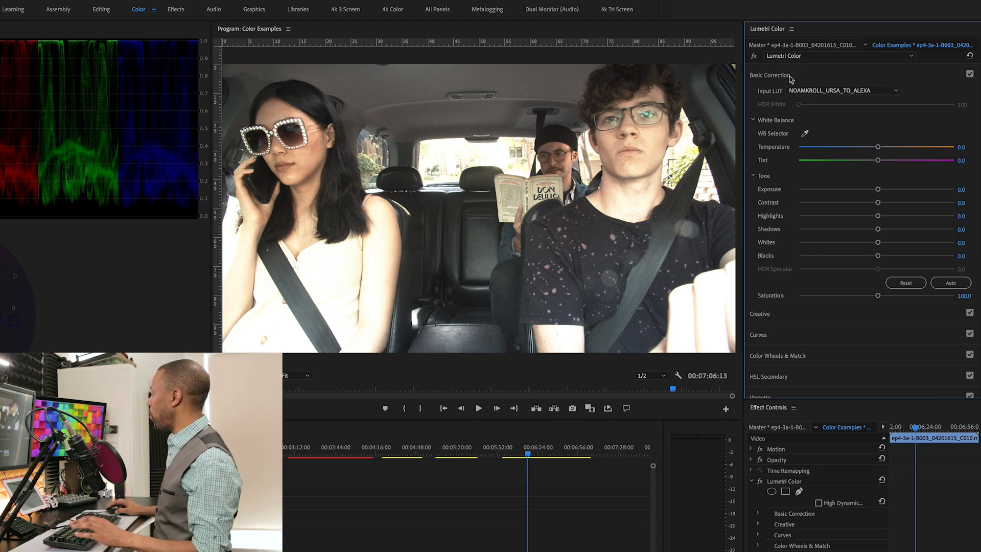
# Step: Change the car clip's input LUT to ARRI_Universal_DCI
pyautogui.click(882, 92)
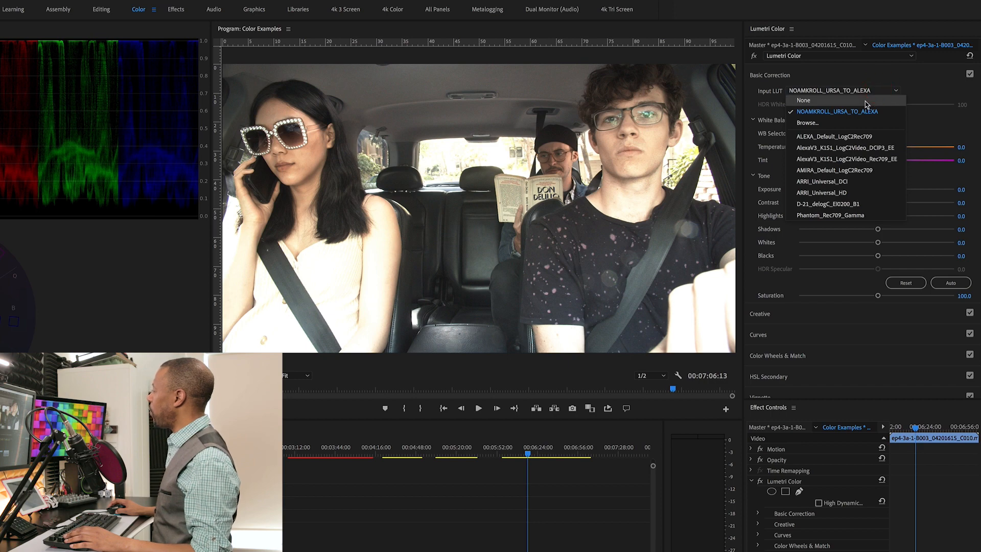
pyautogui.click(843, 182)
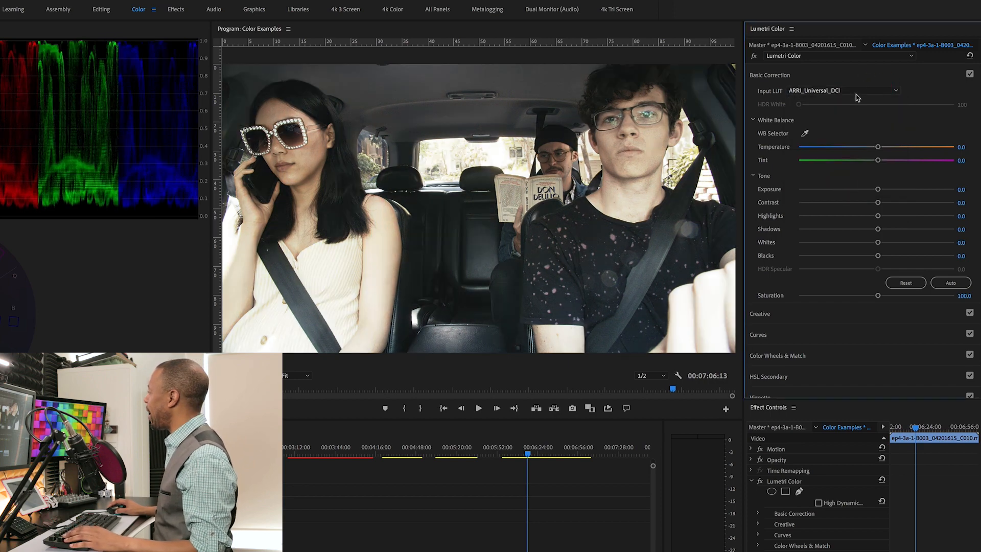
# Step: Set the car clip's input LUT to None and open the list of looks in its Creative settings
pyautogui.click(856, 93)
pyautogui.click(849, 100)
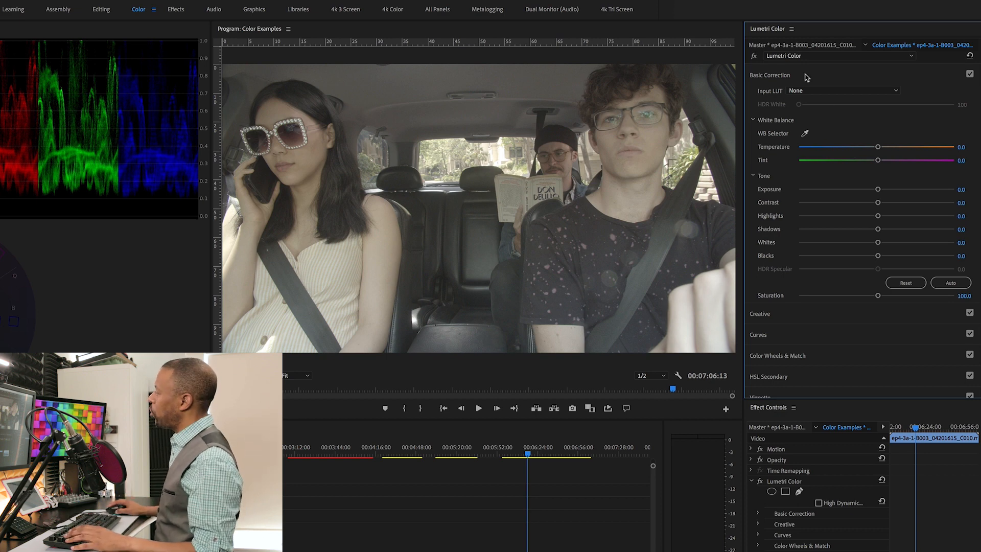
pyautogui.click(782, 75)
pyautogui.click(766, 96)
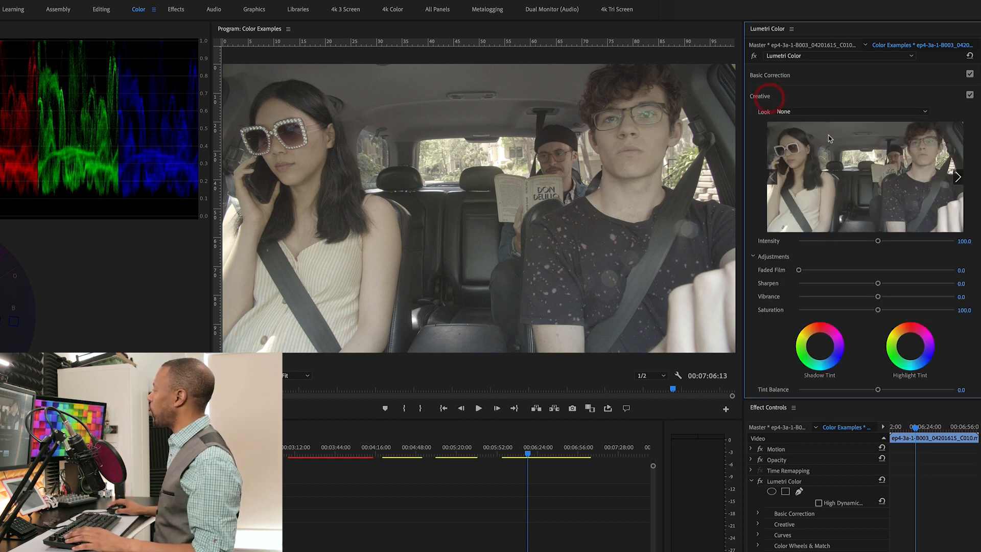
pyautogui.click(899, 111)
pyautogui.click(818, 549)
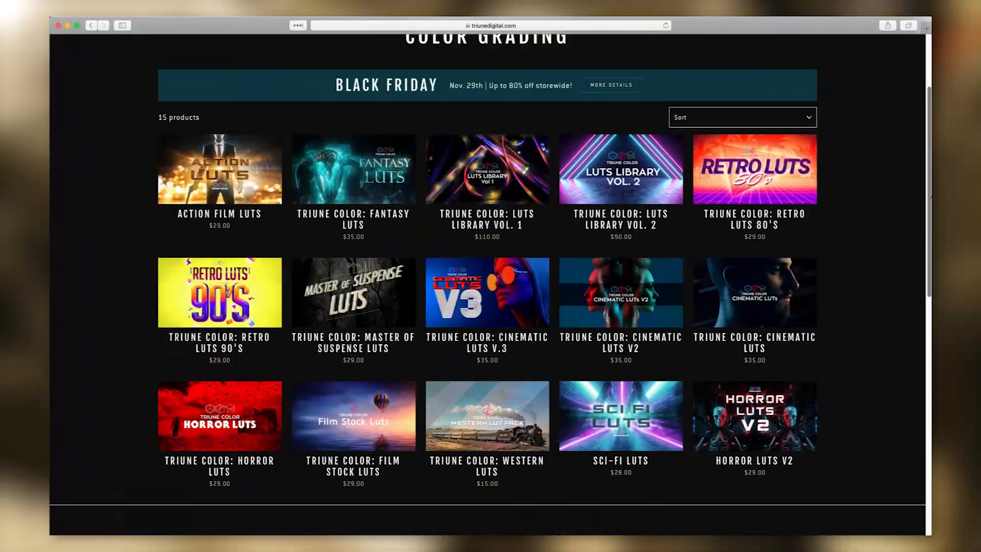
# Step: Switch to the browser and look over the Color Grading LUT packs on triunedigital.com
pyautogui.scroll(4, 930, 194)
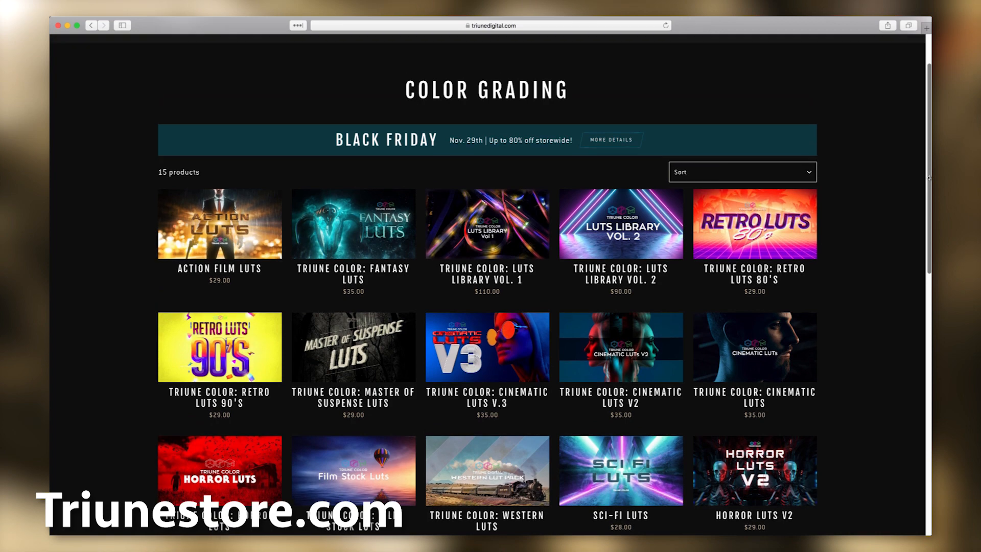
pyautogui.scroll(1, 926, 156)
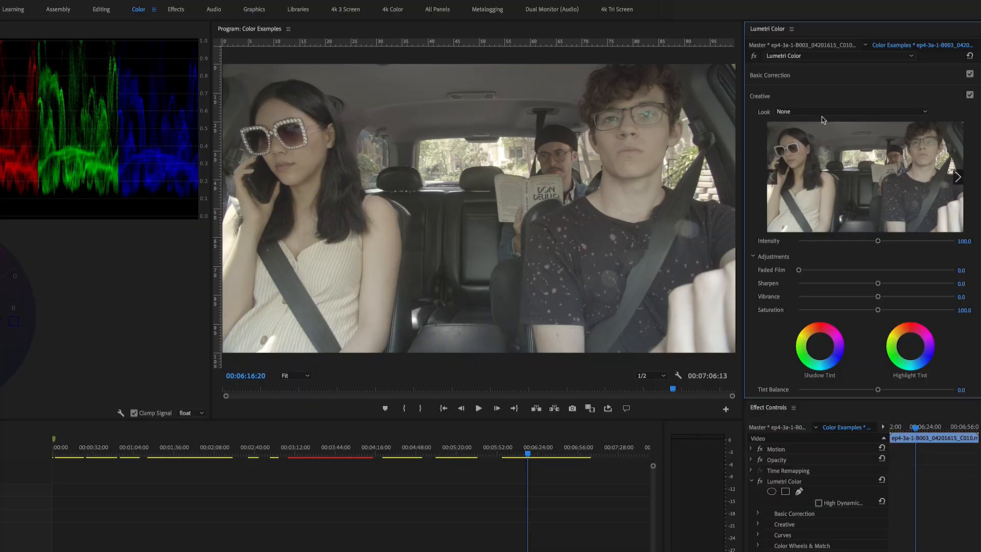
# Step: Apply the SL CROSS HDR creative look to the car clip
pyautogui.click(822, 121)
pyautogui.click(827, 449)
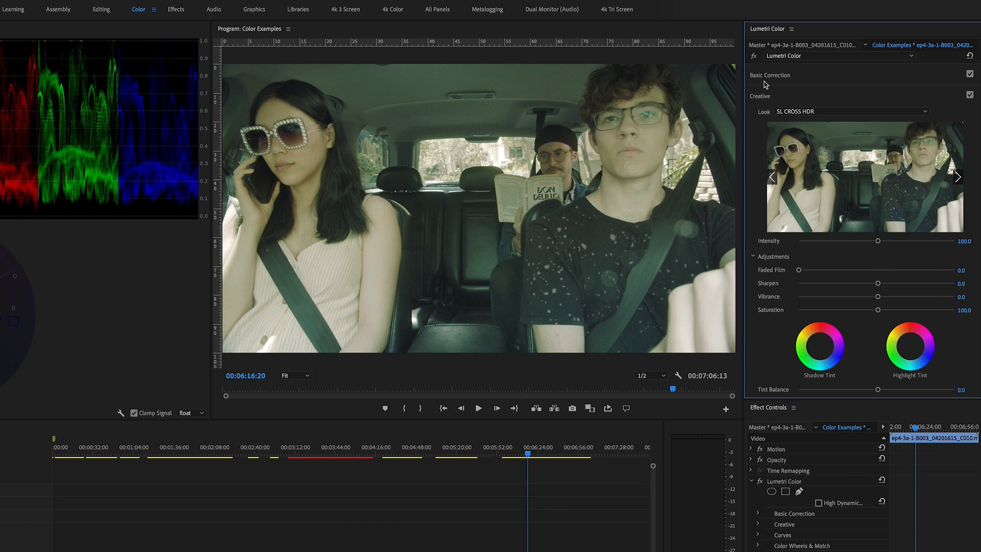
# Step: Raise the car clip's whole Hue vs Sat curve from a green point and add a cyan point near neutral on Hue vs Hue
pyautogui.click(765, 97)
pyautogui.click(765, 116)
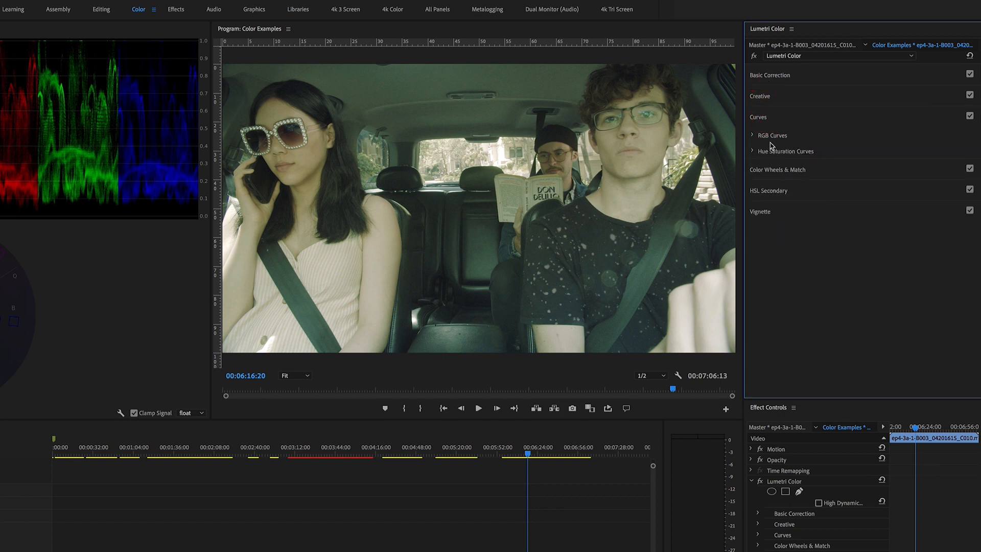
pyautogui.click(758, 152)
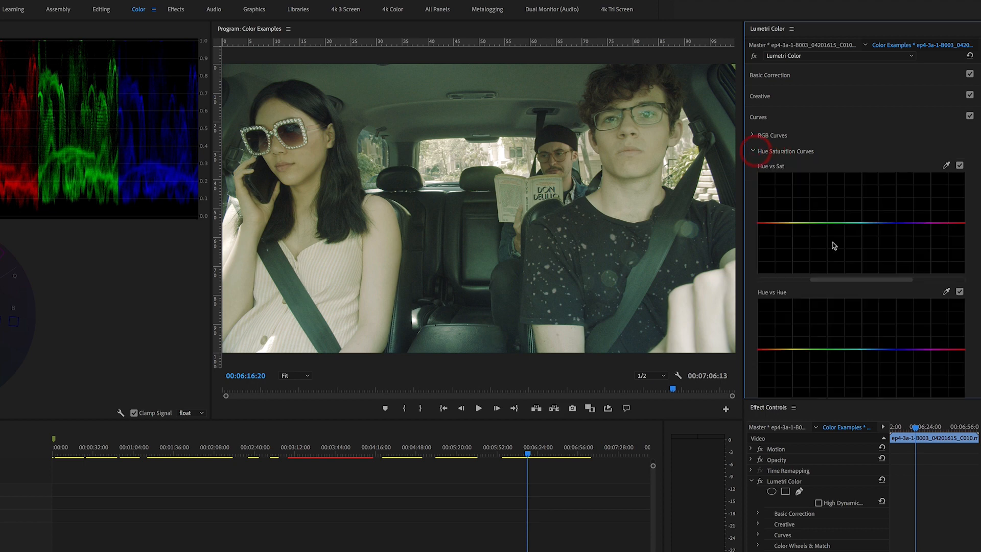
pyautogui.moveTo(844, 229); pyautogui.dragTo(842, 203)
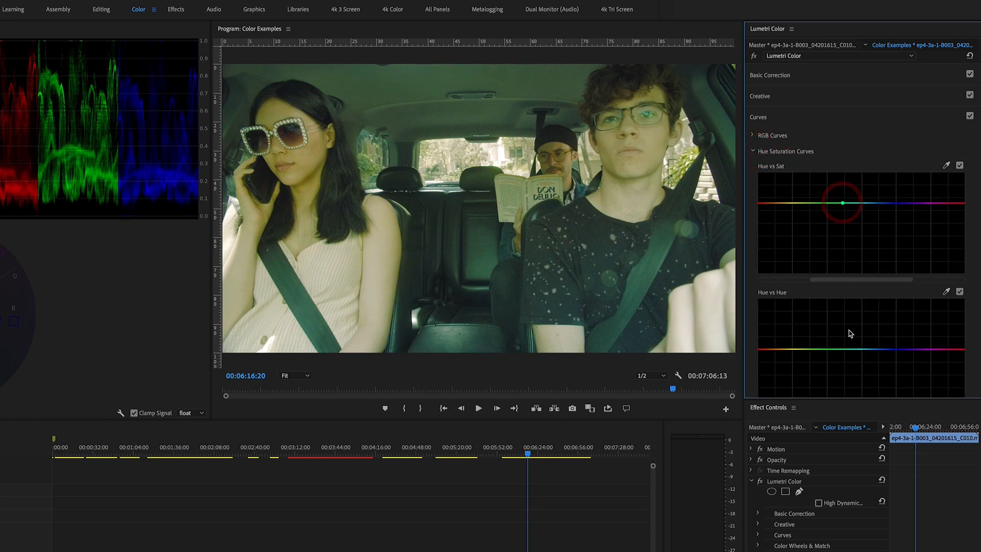
pyautogui.moveTo(855, 323); pyautogui.dragTo(854, 350)
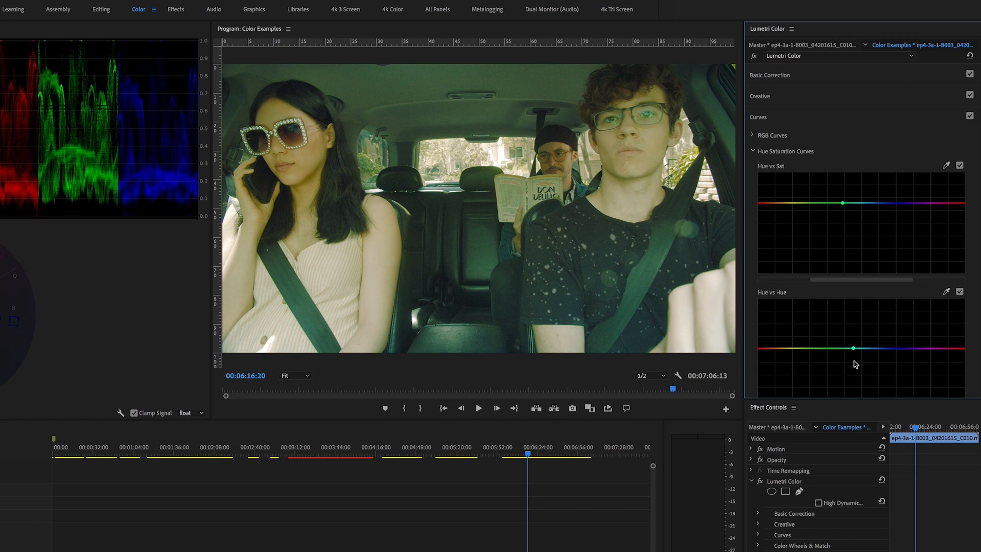